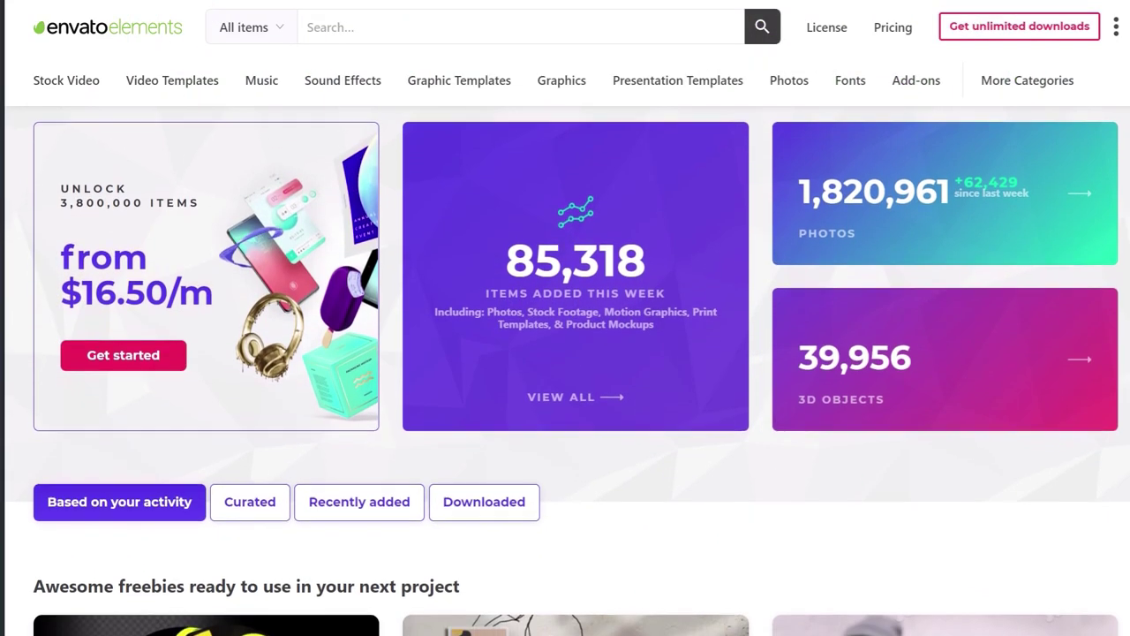
scroll(565, 371, down, 1)
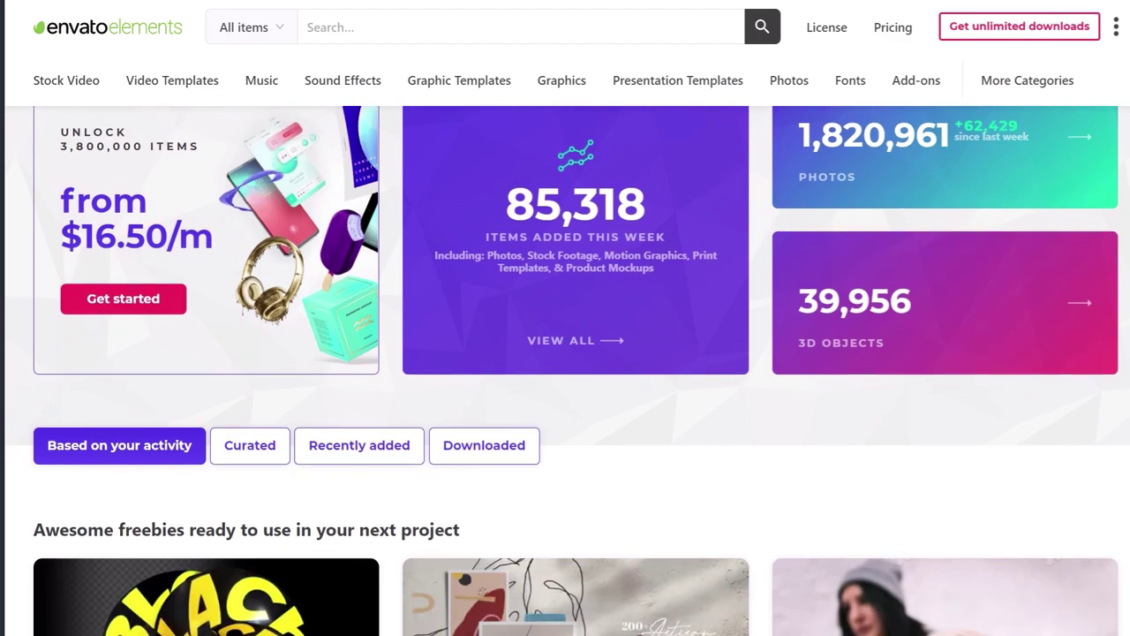
scroll(566, 371, down, 3)
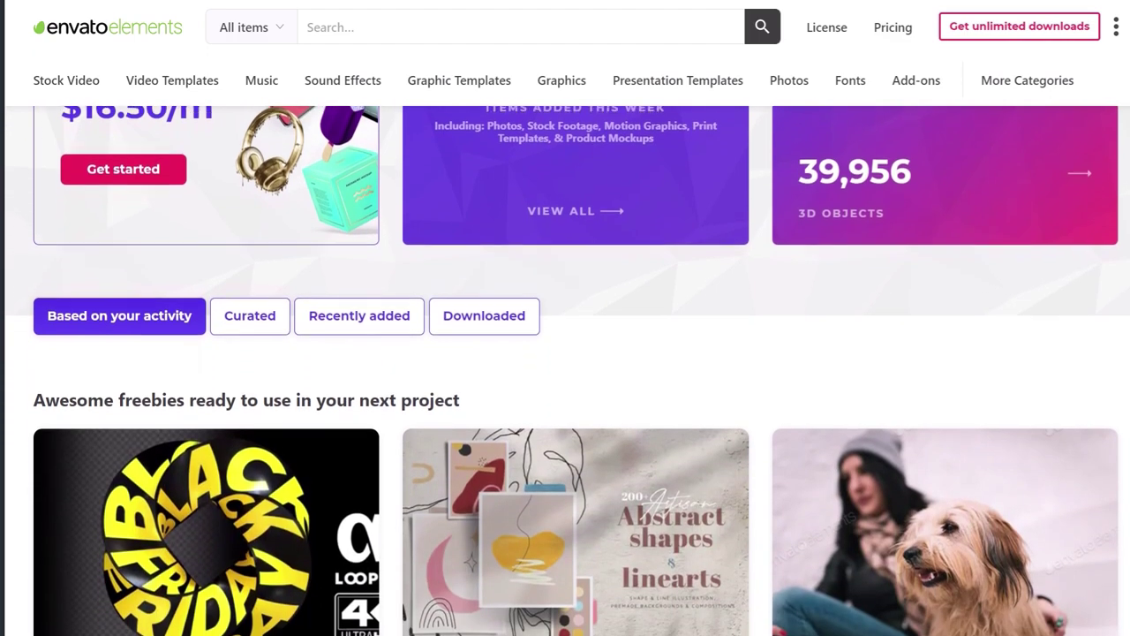
scroll(565, 371, down, 3)
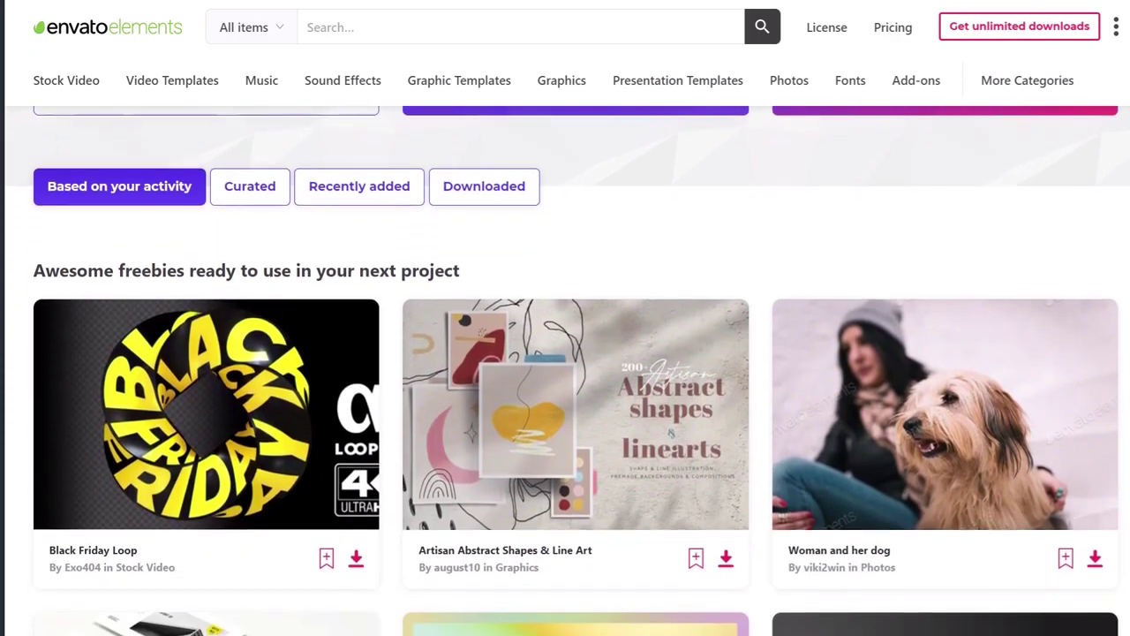
scroll(565, 371, down, 3)
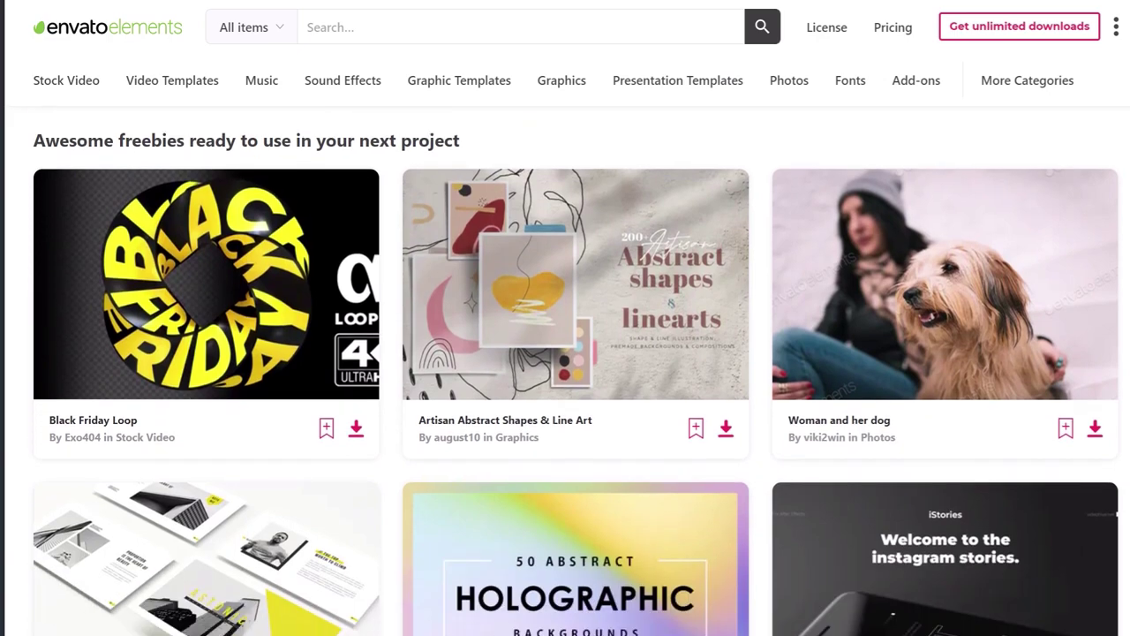
scroll(565, 371, down, 3)
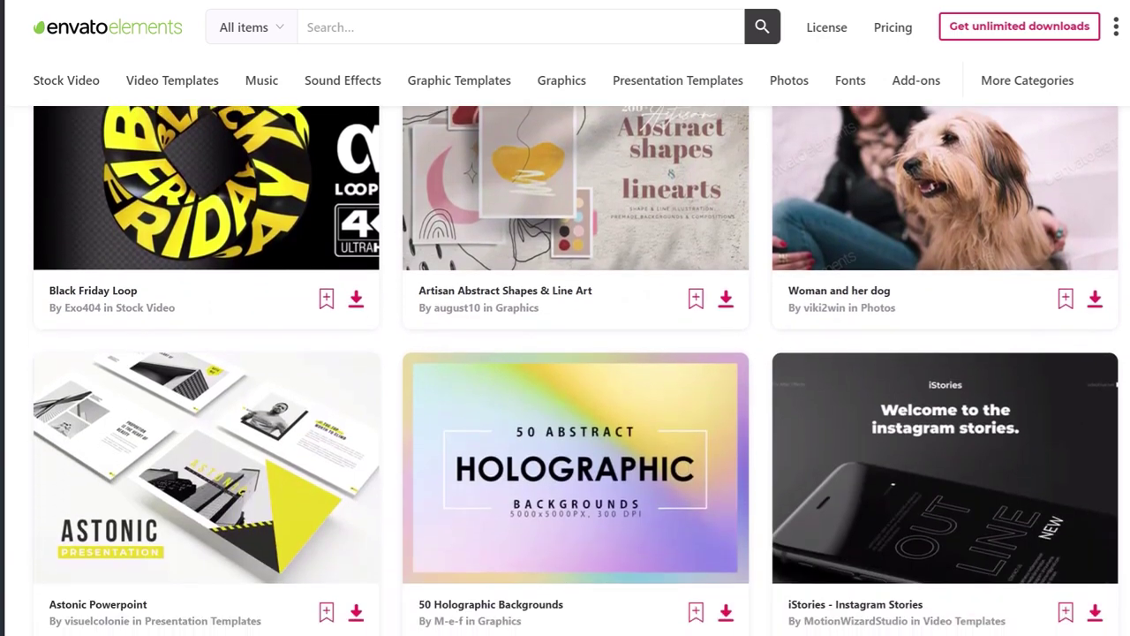
scroll(565, 371, down, 3)
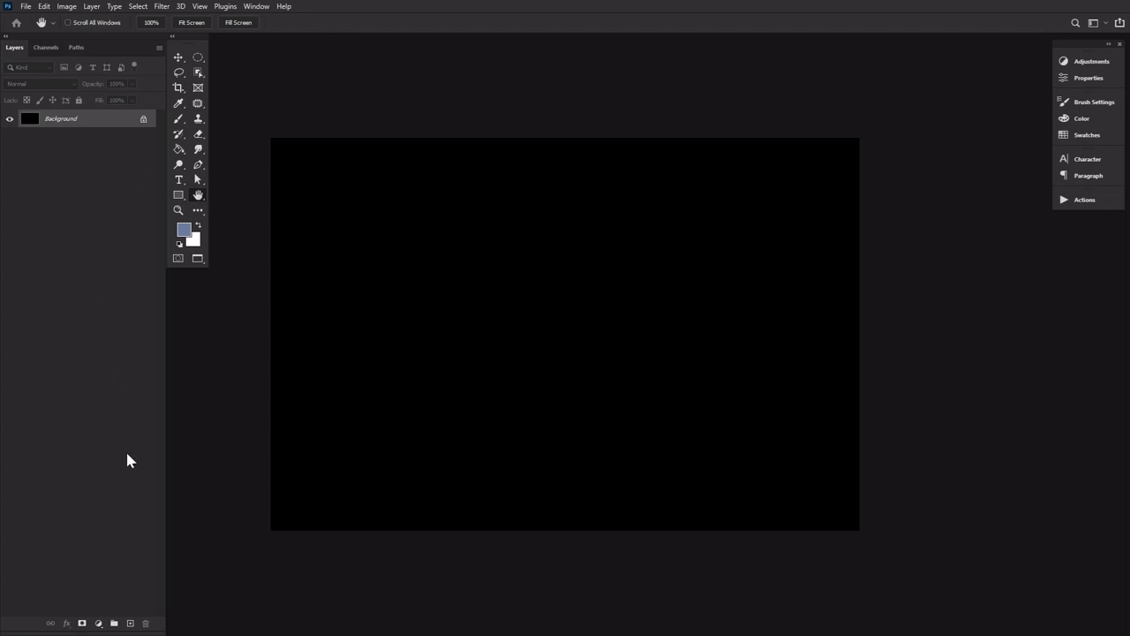
Add a new layer above the black Background and set its blend mode to Hard Light
click(130, 623)
click(44, 84)
click(48, 243)
Paint soft blue patches across most of the canvas on the Hard Light layer with the Brush tool, varying the brush size
click(182, 122)
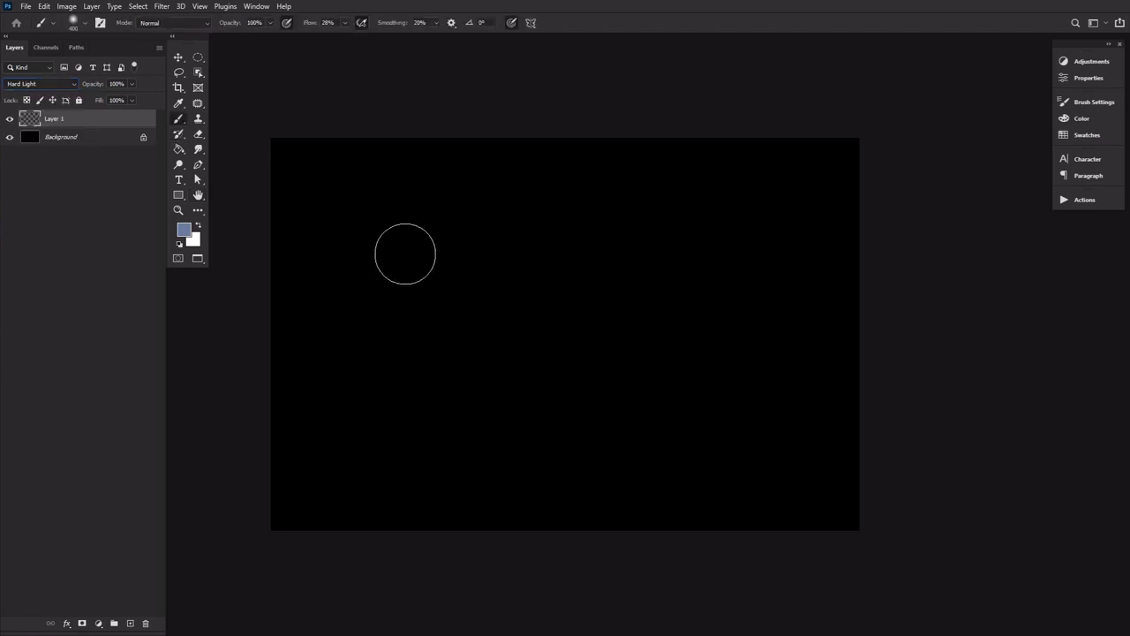
key(bracketright)
key(bracketright)
key(bracketright)
key(bracketright)
key(bracketright)
key(bracketright)
key(bracketright)
mouse_move(410, 329)
mouse_down()
mouse_move(504, 338)
mouse_move(414, 316)
mouse_move(446, 315)
mouse_move(637, 342)
mouse_move(687, 308)
mouse_move(501, 278)
mouse_move(398, 225)
mouse_move(625, 260)
mouse_move(721, 295)
mouse_move(719, 396)
mouse_move(605, 318)
mouse_move(515, 359)
mouse_move(457, 352)
mouse_move(475, 375)
mouse_move(365, 435)
mouse_move(400, 363)
mouse_move(406, 433)
mouse_move(372, 342)
mouse_up()
key(bracketleft)
key(bracketleft)
key(bracketright)
key(bracketright)
key(bracketright)
mouse_move(423, 248)
mouse_down()
mouse_move(510, 274)
mouse_move(758, 224)
mouse_move(621, 406)
mouse_up()
key(bracketleft)
key(bracketleft)
key(bracketleft)
key(bracketleft)
key(bracketleft)
key(bracketleft)
key(bracketleft)
key(bracketleft)
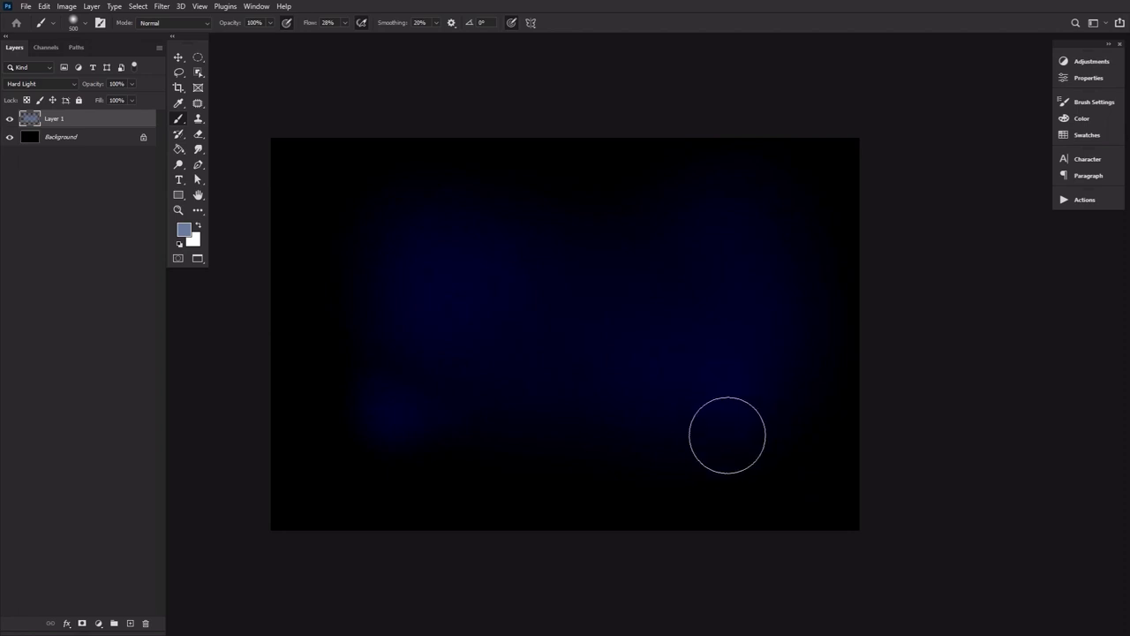
key(bracketleft)
key(bracketleft)
click(621, 444)
key(bracketright)
key(bracketright)
key(bracketright)
key(bracketright)
key(bracketright)
mouse_move(637, 248)
mouse_down()
mouse_move(407, 241)
mouse_move(431, 212)
mouse_move(558, 221)
mouse_move(503, 261)
mouse_move(343, 315)
mouse_move(375, 401)
mouse_move(509, 438)
mouse_move(724, 420)
mouse_move(743, 429)
mouse_move(694, 244)
mouse_move(752, 238)
mouse_move(769, 416)
mouse_move(650, 270)
mouse_up()
key(bracketleft)
key(bracketleft)
key(bracketleft)
key(bracketleft)
key(bracketleft)
key(bracketleft)
key(bracketright)
key(bracketright)
key(bracketright)
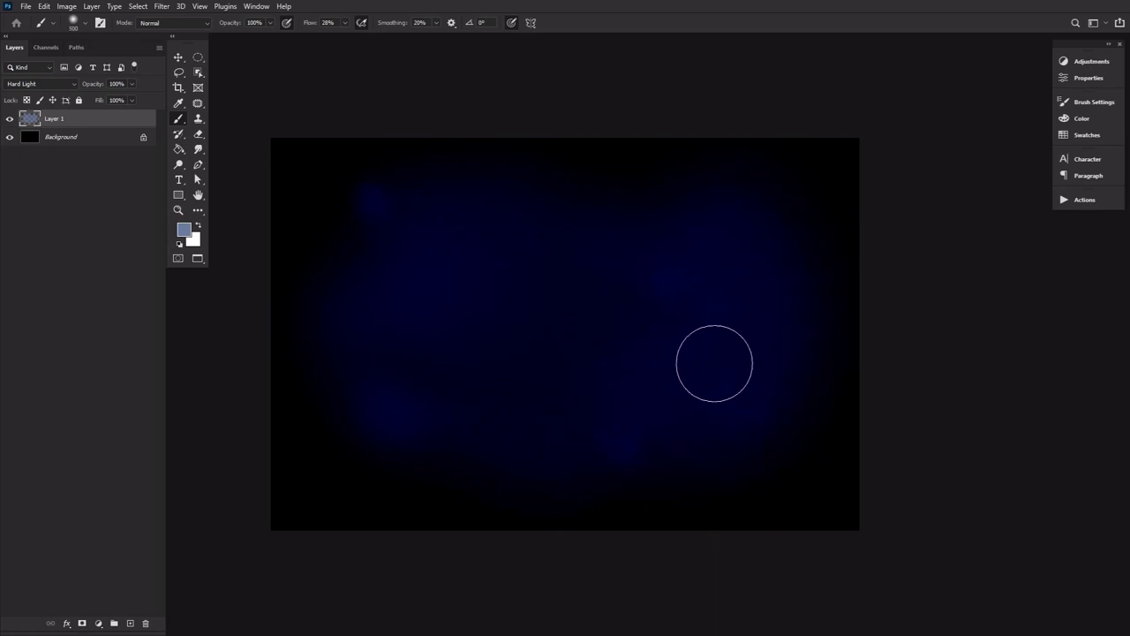
Add another layer at the top and change the foreground colour to a bright pinkish red
click(131, 623)
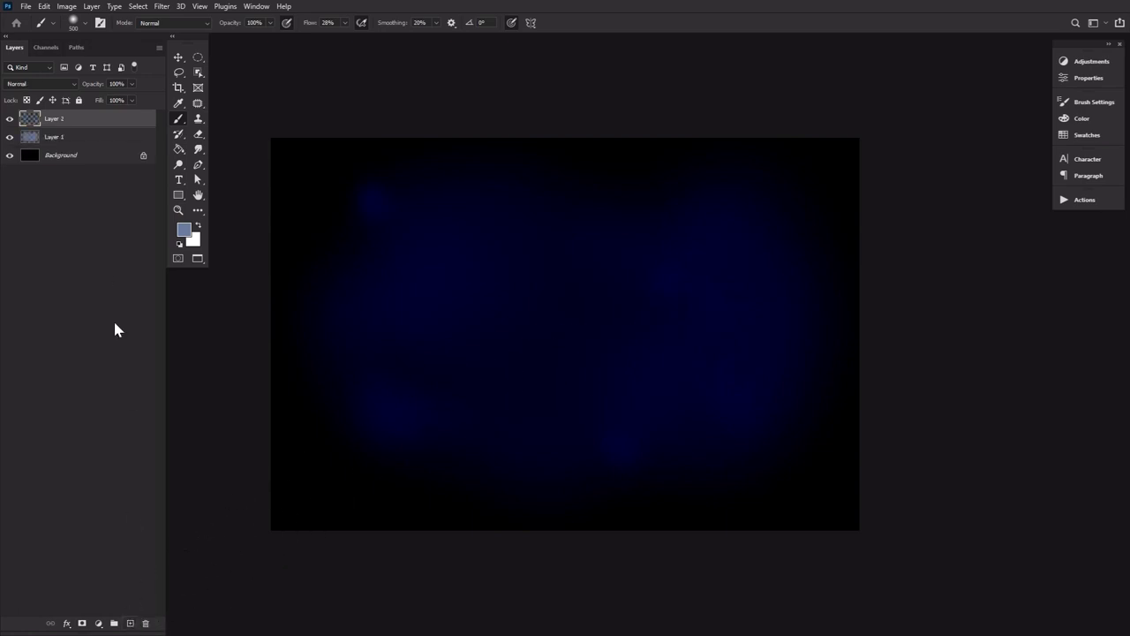
click(183, 231)
drag(601, 258, 597, 243)
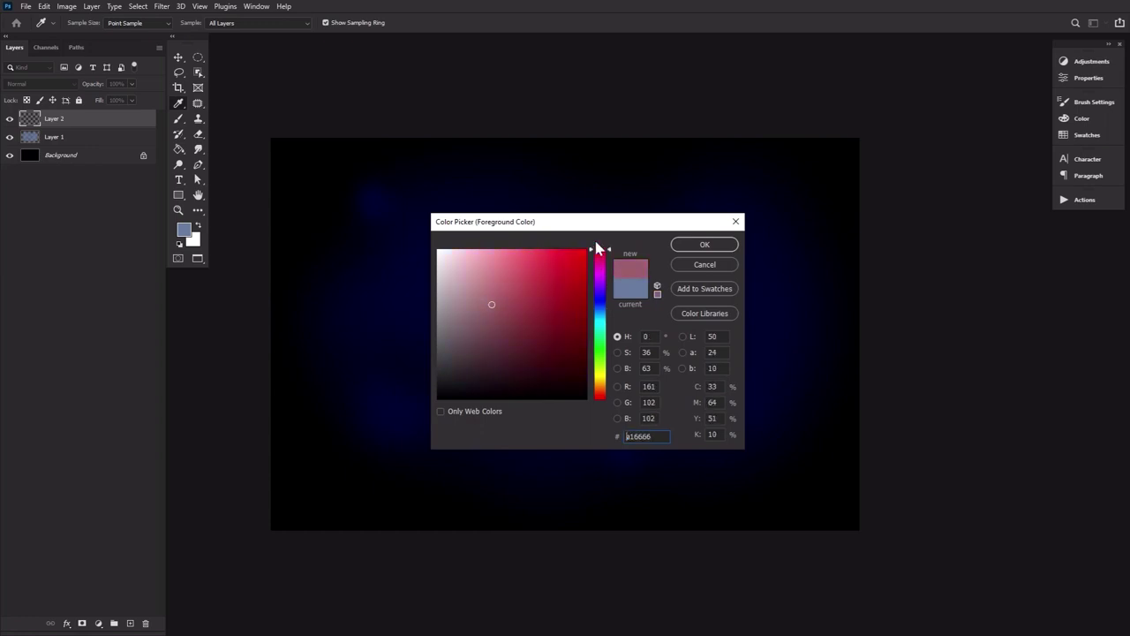
mouse_move(479, 280)
mouse_down()
mouse_move(606, 222)
mouse_move(547, 219)
mouse_up()
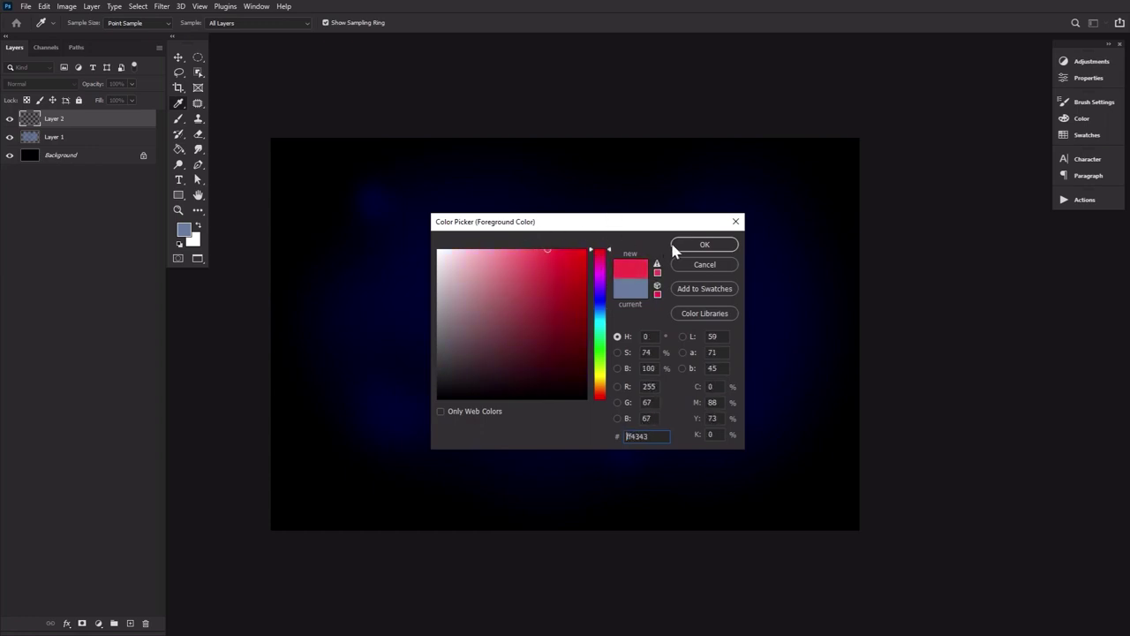
click(530, 255)
click(691, 245)
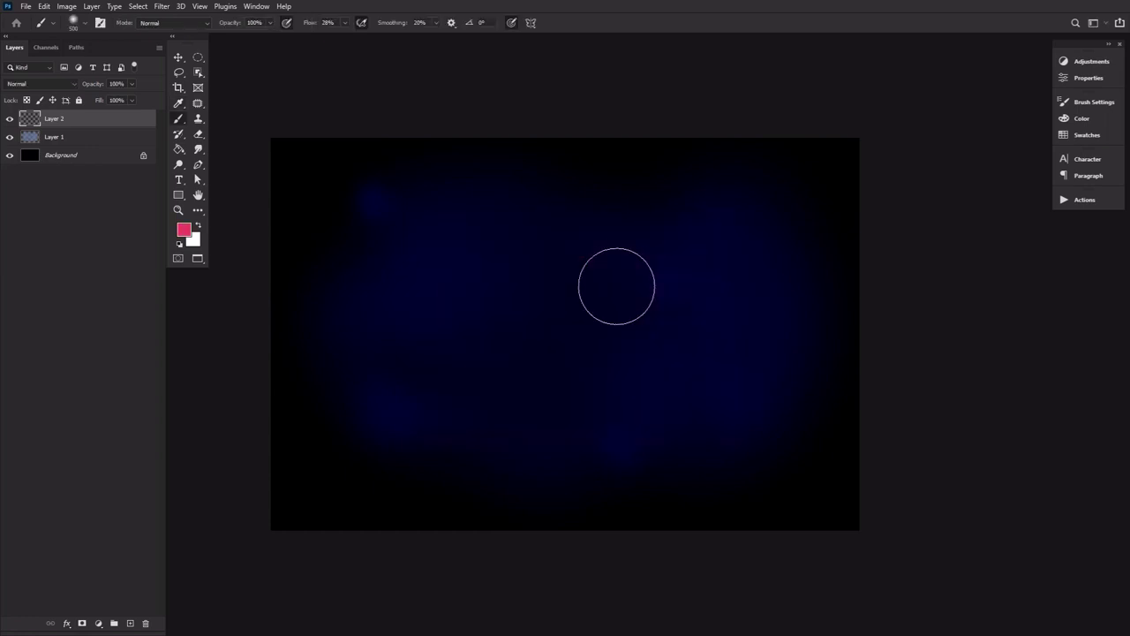
Paint large soft red patches on Layer 2 at the canvas's upper right, lower right and lower left
key(bracketright)
key(bracketright)
key(bracketright)
mouse_move(668, 237)
mouse_down()
mouse_move(655, 232)
mouse_move(671, 228)
mouse_up()
key(bracketright)
key(bracketright)
key(bracketright)
key(bracketright)
mouse_move(737, 417)
mouse_down()
mouse_move(737, 360)
mouse_move(752, 415)
mouse_up()
click(419, 432)
Change the foreground colour to light green and paint large soft patches over the canvas's left half and lower middle
click(184, 229)
click(600, 348)
click(520, 251)
click(704, 245)
click(512, 448)
key(bracketright)
key(bracketright)
key(bracketright)
key(bracketright)
click(391, 376)
drag(534, 397, 423, 283)
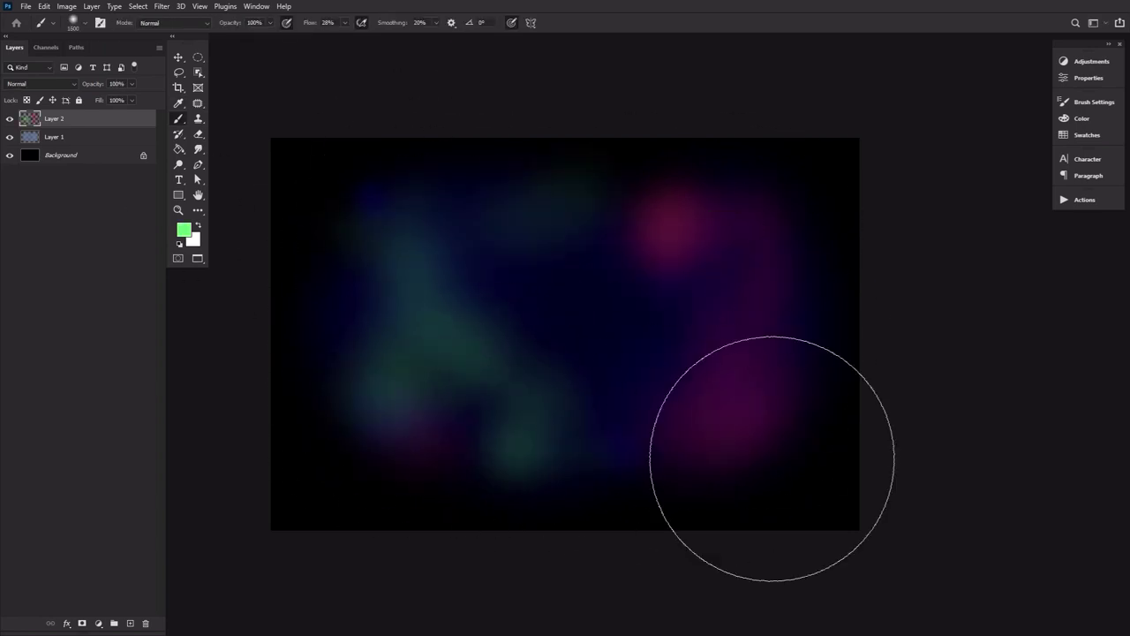
Change the foreground colour to a light cyan blue
click(184, 230)
click(599, 317)
click(705, 244)
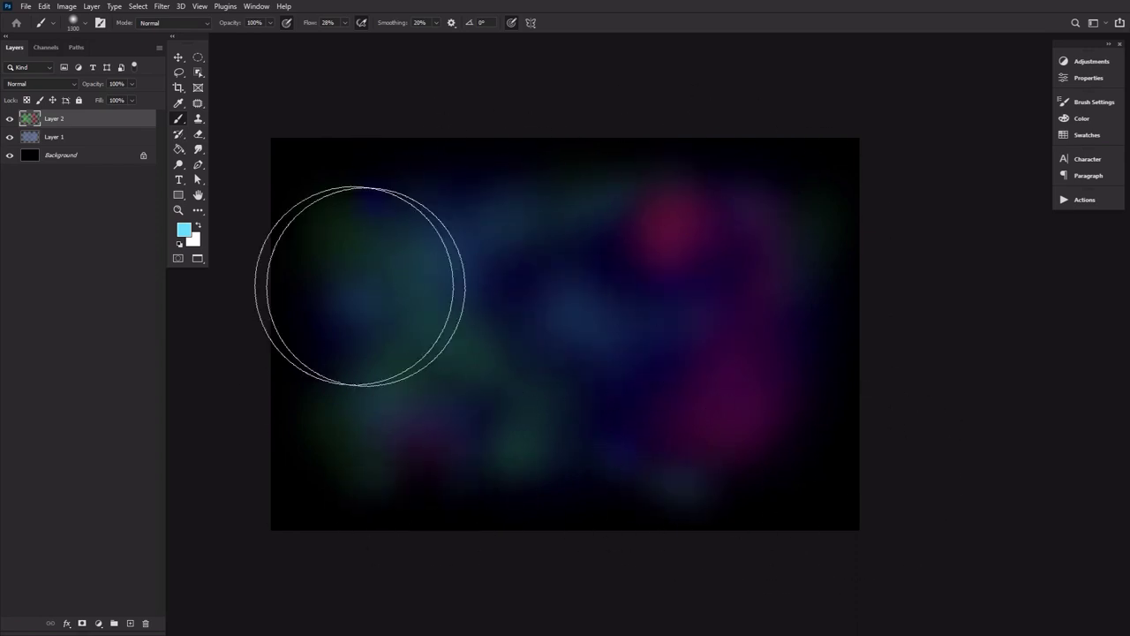
Change the foreground colour to pink #ff547c and paint soft patches over the canvas's upper-left and lower-left areas
click(184, 230)
click(600, 264)
click(705, 245)
drag(522, 217, 631, 472)
Make Layer 1 active, change the foreground colour to a muted blue and reduce the brush size
click(54, 137)
click(183, 231)
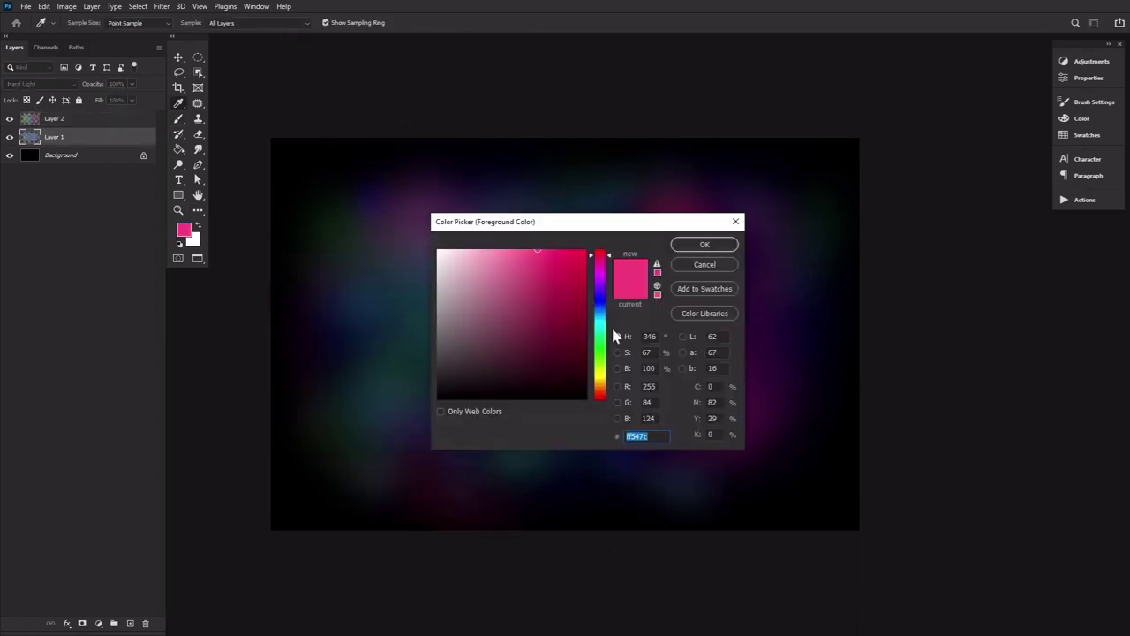
click(608, 331)
click(704, 244)
key(bracketleft)
key(bracketleft)
key(bracketleft)
key(bracketleft)
key(bracketleft)
key(bracketleft)
key(bracketleft)
key(bracketleft)
key(bracketleft)
key(bracketleft)
click(199, 198)
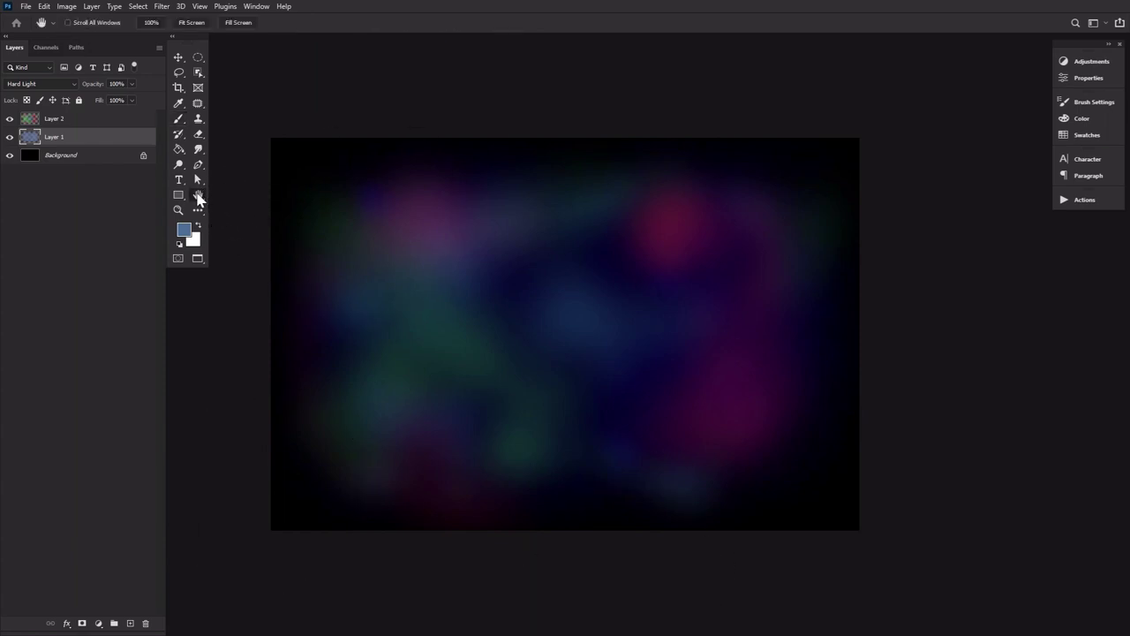
Add a new layer at the top of the stack and lasso a 150 px feathered selection around most of the canvas
click(129, 624)
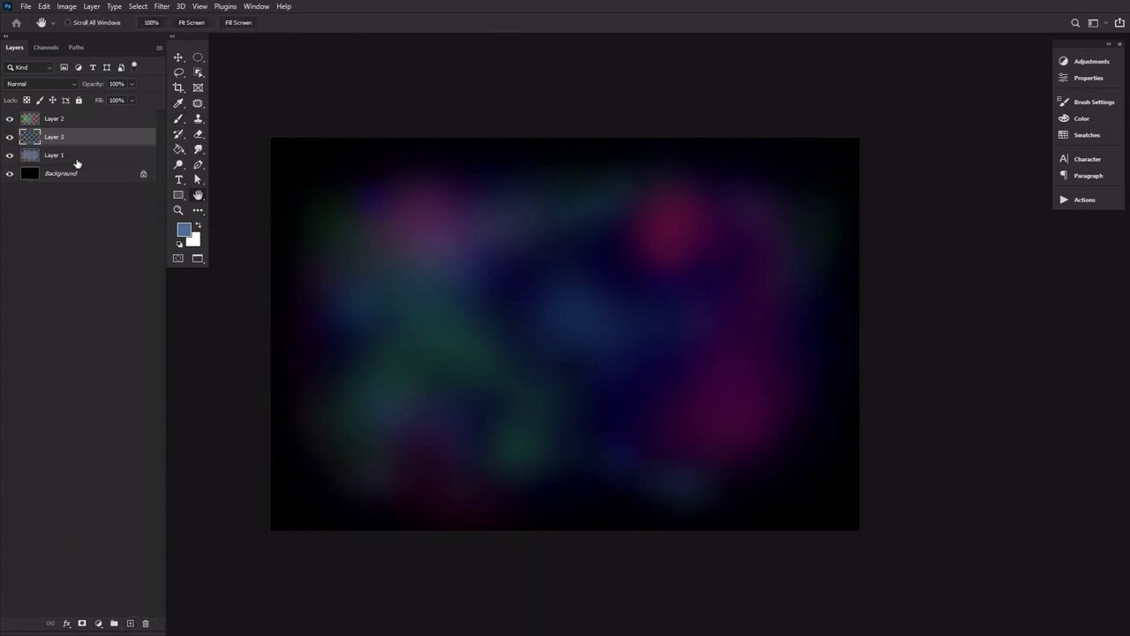
drag(75, 139, 78, 121)
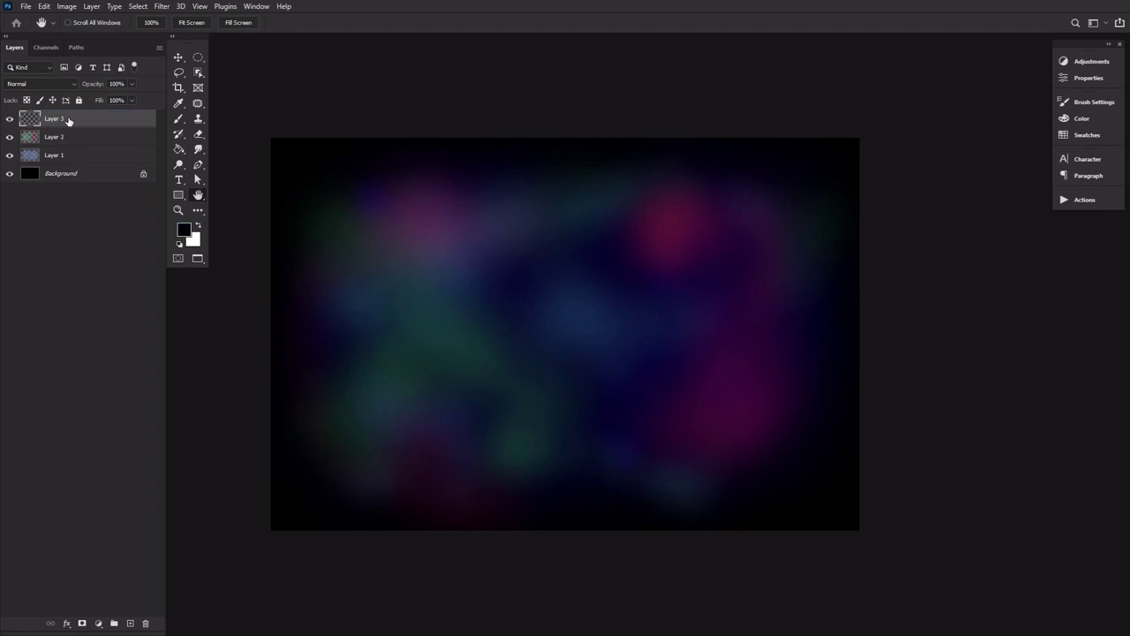
click(179, 74)
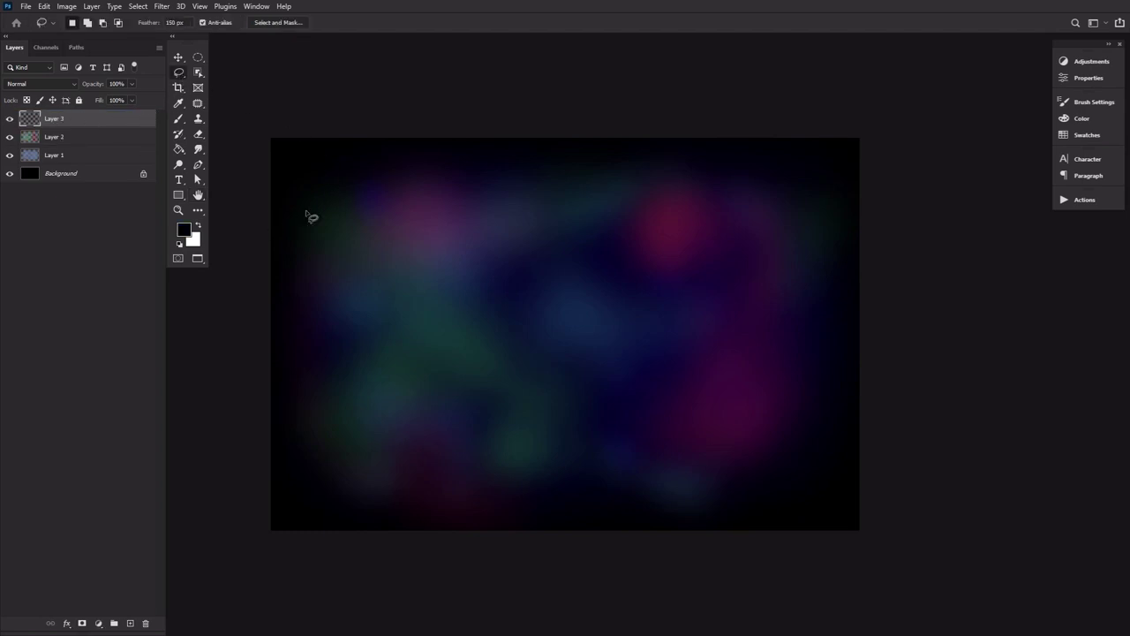
mouse_move(384, 176)
mouse_down()
mouse_move(739, 141)
mouse_move(905, 249)
mouse_move(876, 468)
mouse_move(665, 529)
mouse_move(436, 508)
mouse_move(298, 316)
mouse_up()
drag(317, 211, 315, 209)
Render Clouds inside the selection on Layer 3, set that layer's blend mode to Color Dodge and deselect
click(162, 6)
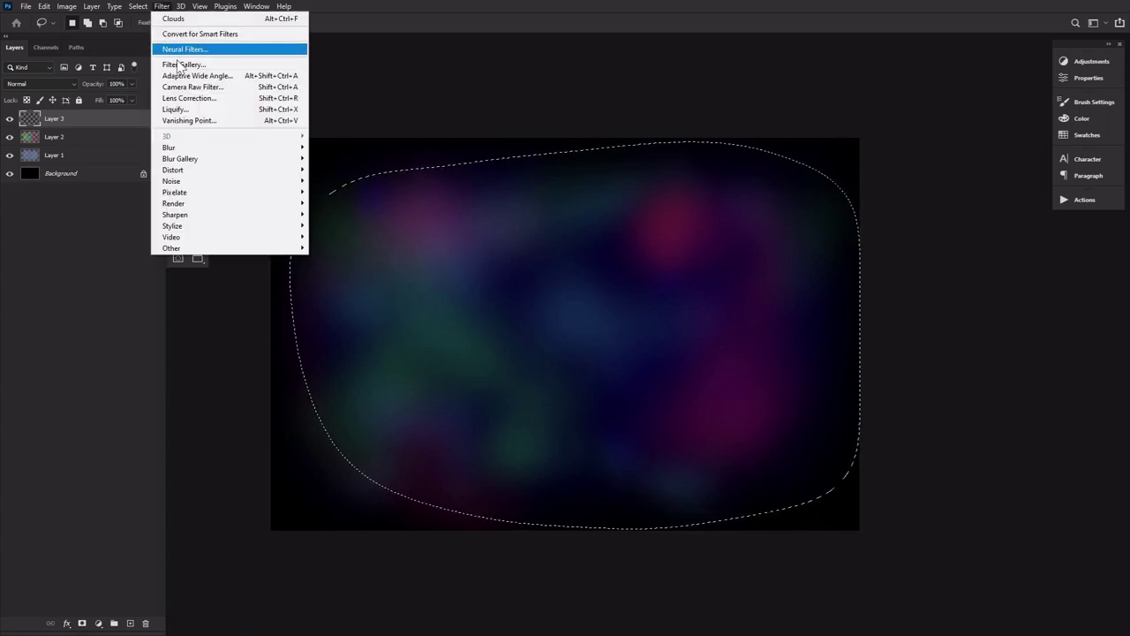
mouse_move(265, 207)
click(345, 241)
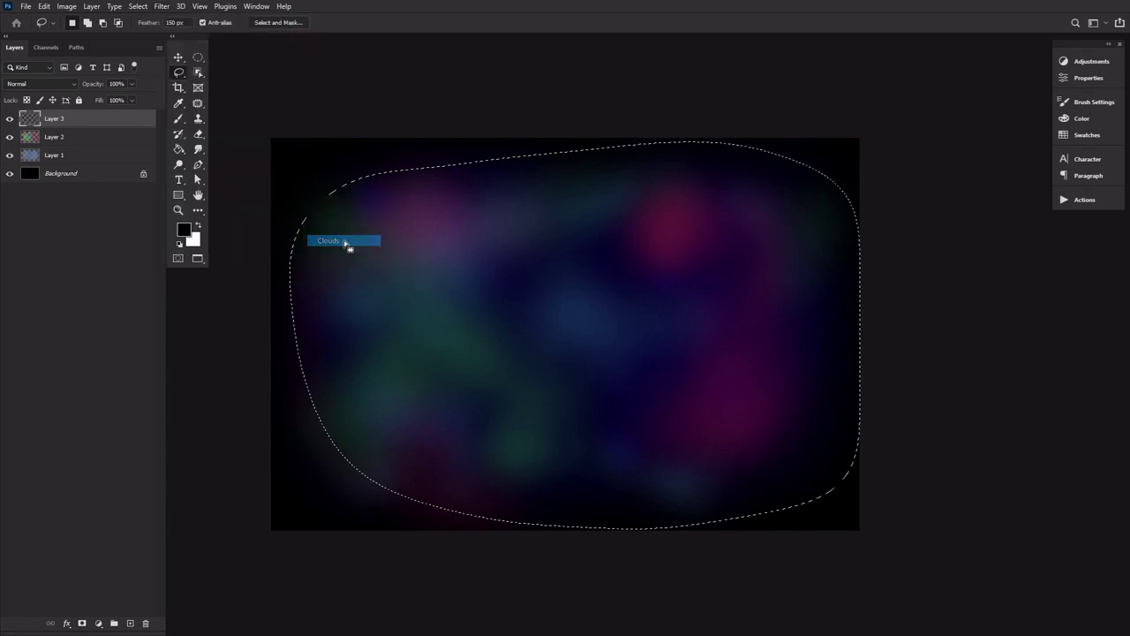
click(46, 84)
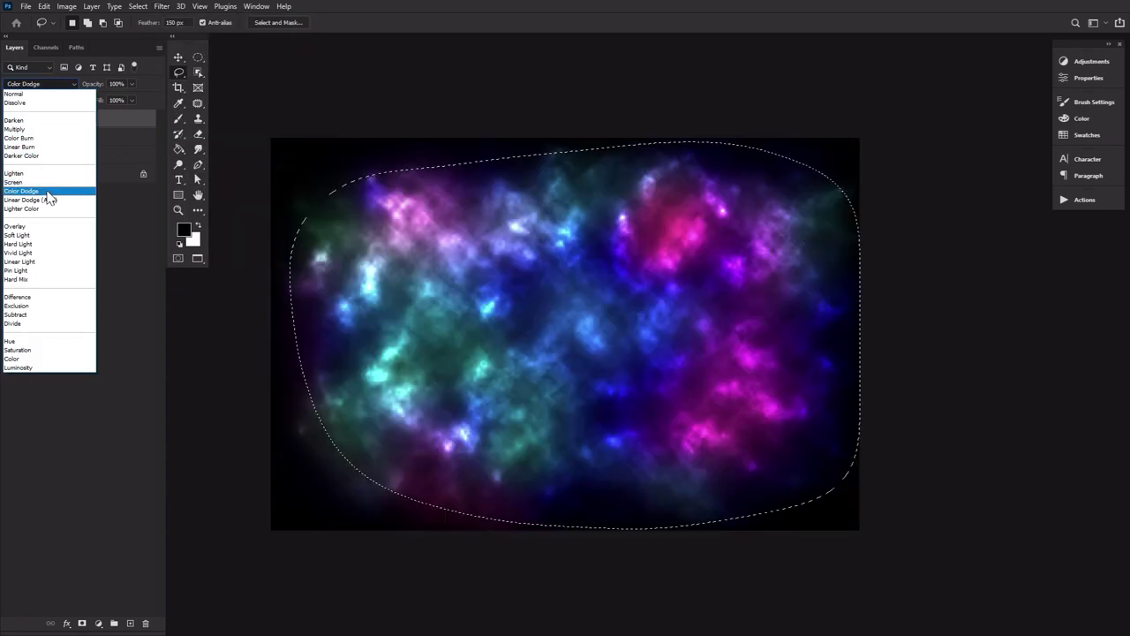
click(49, 190)
click(320, 170)
Add a Levels adjustment clipped to the clouds layer and set its midtone value to 0.28
click(1084, 64)
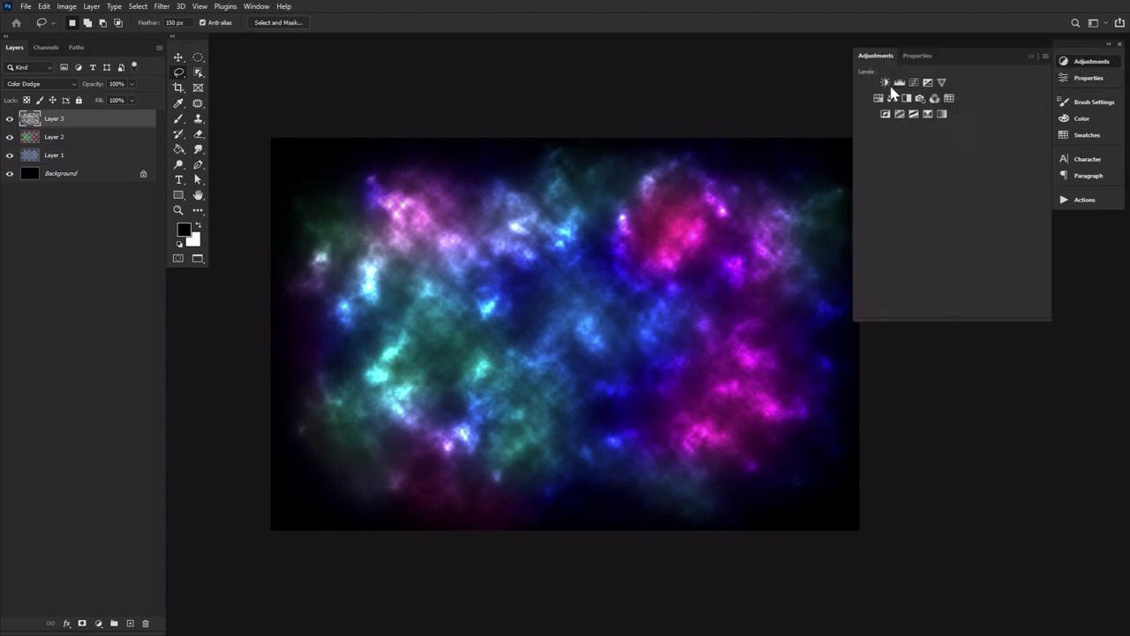
click(899, 82)
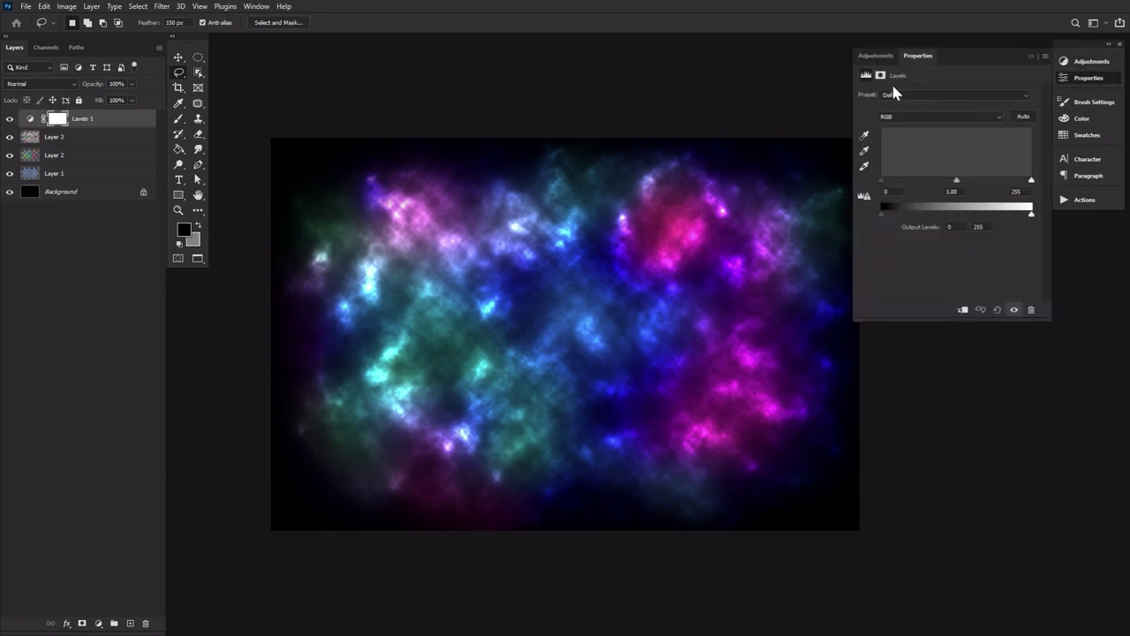
alt+click(115, 123)
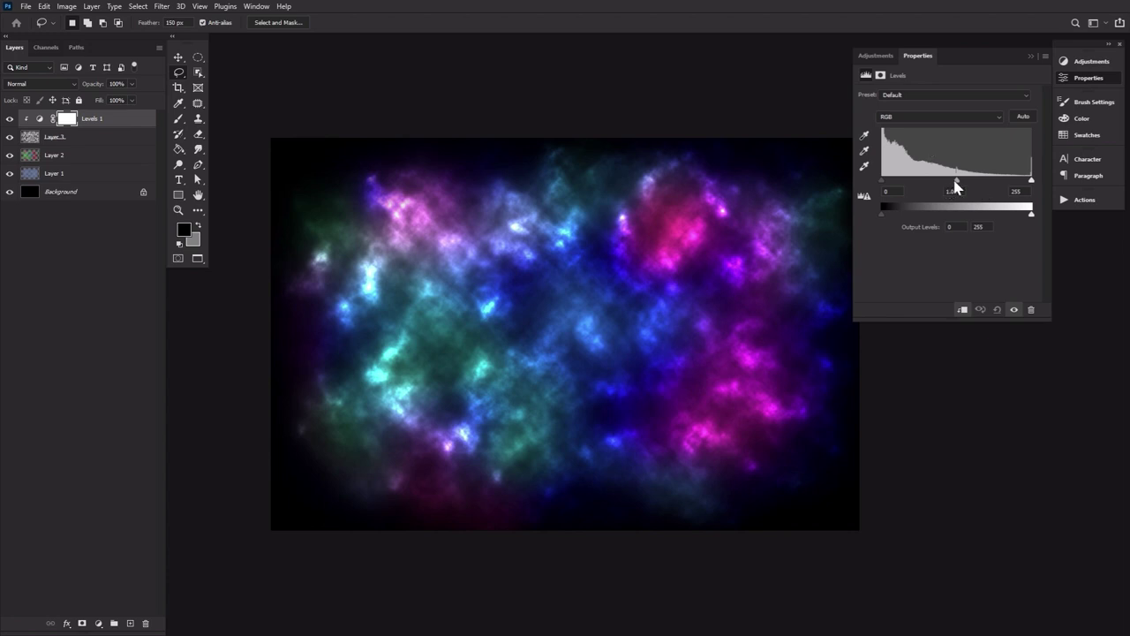
drag(956, 185, 1006, 192)
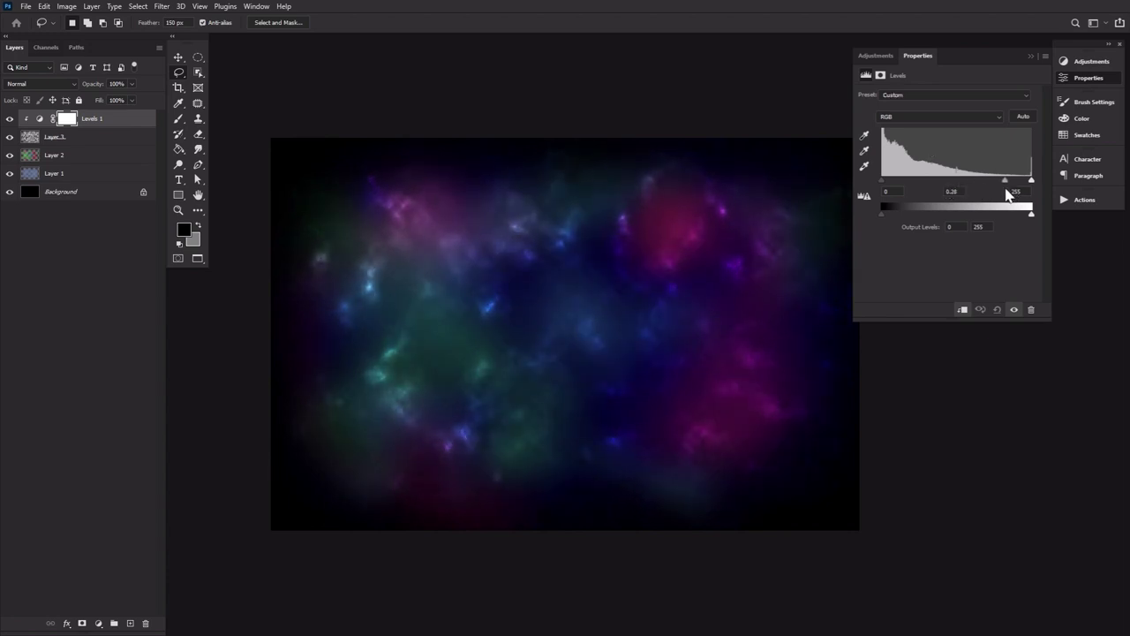
Paint black on the Levels mask over the green, magenta and upper-middle cloud areas to bring back their brightness
click(68, 119)
click(179, 118)
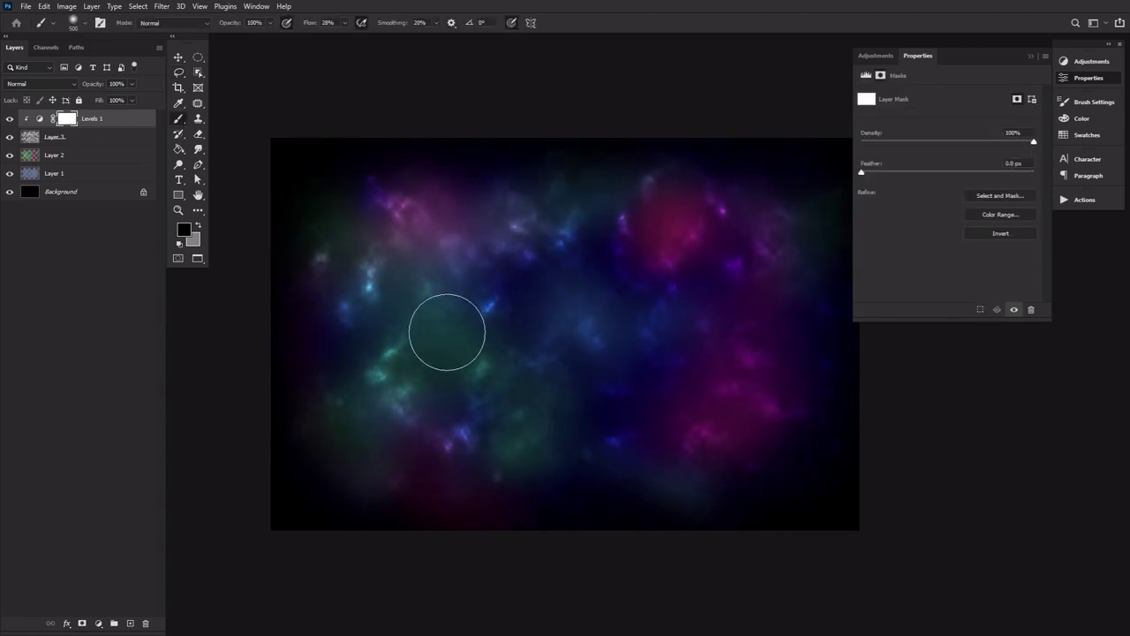
mouse_move(444, 332)
mouse_down()
mouse_move(462, 374)
mouse_move(409, 399)
mouse_move(388, 348)
mouse_up()
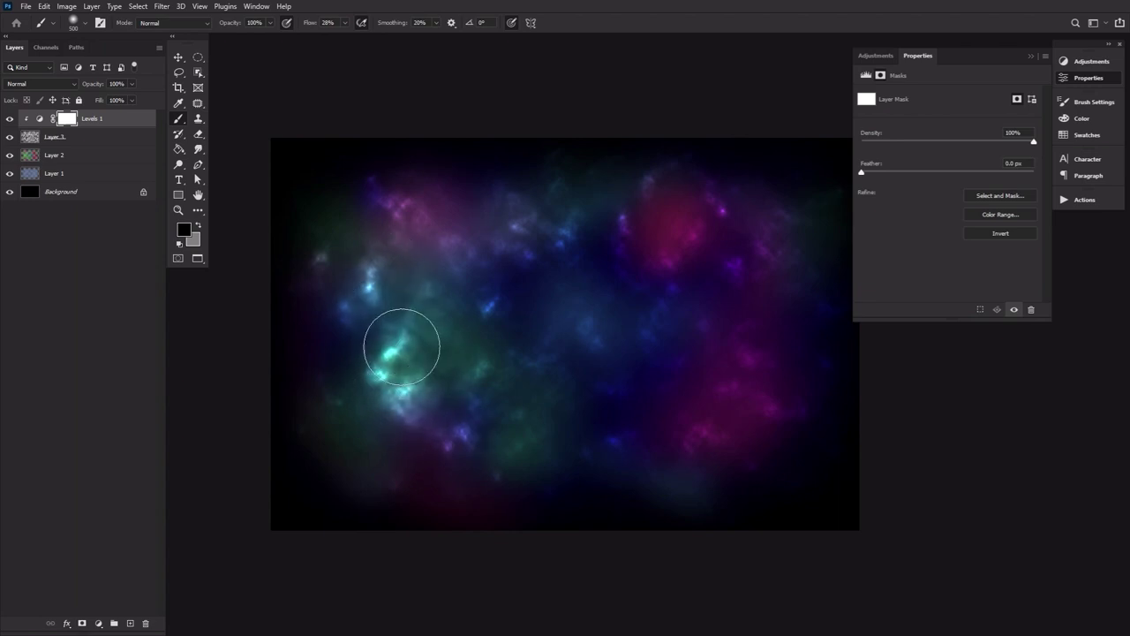
mouse_move(714, 416)
mouse_down()
mouse_move(754, 315)
mouse_move(749, 381)
mouse_move(740, 348)
mouse_up()
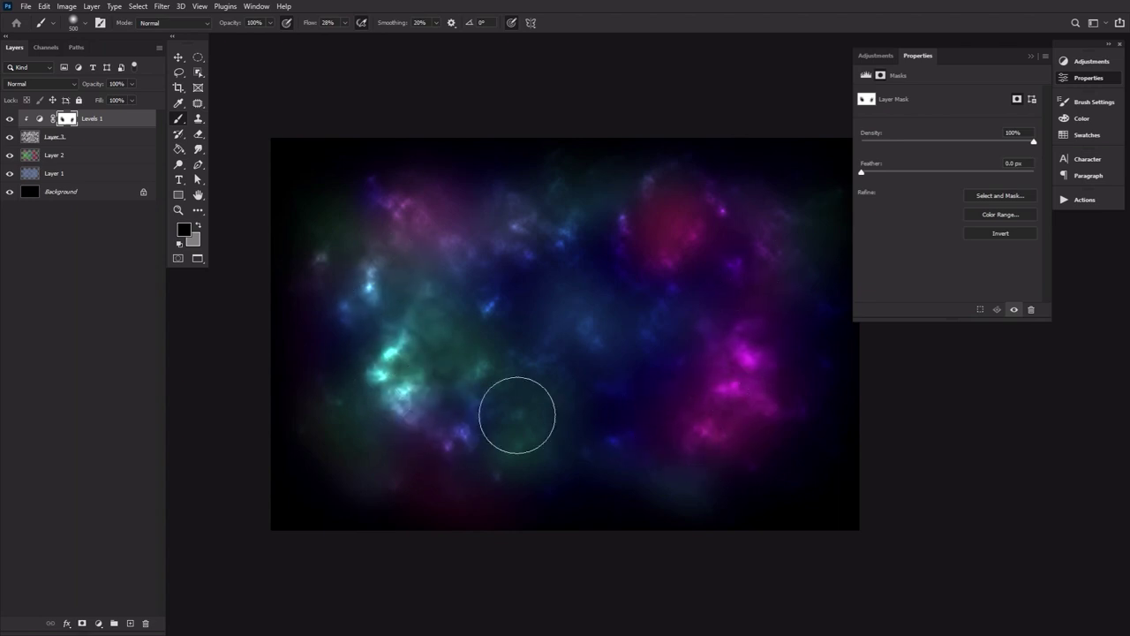
mouse_move(459, 265)
mouse_down()
mouse_move(535, 230)
mouse_move(532, 250)
mouse_up()
mouse_move(630, 427)
mouse_down()
mouse_move(621, 389)
mouse_move(612, 396)
mouse_move(745, 325)
mouse_move(729, 269)
mouse_move(762, 341)
mouse_up()
click(1070, 82)
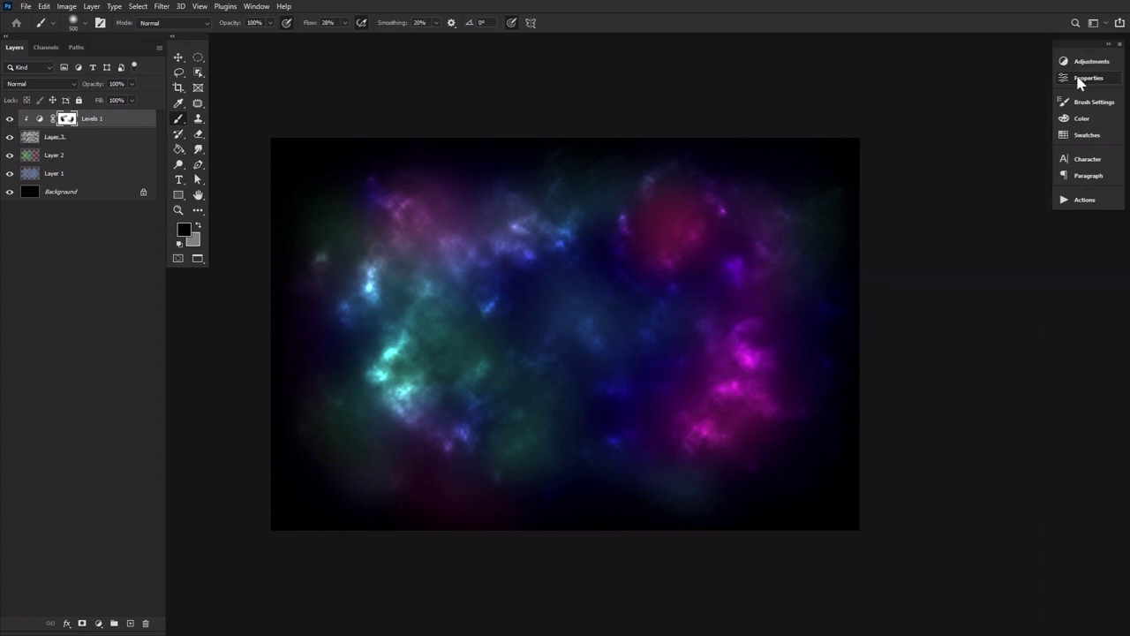
Duplicate the Layer 3 clouds and move the copy to the top of the layer stack
click(88, 140)
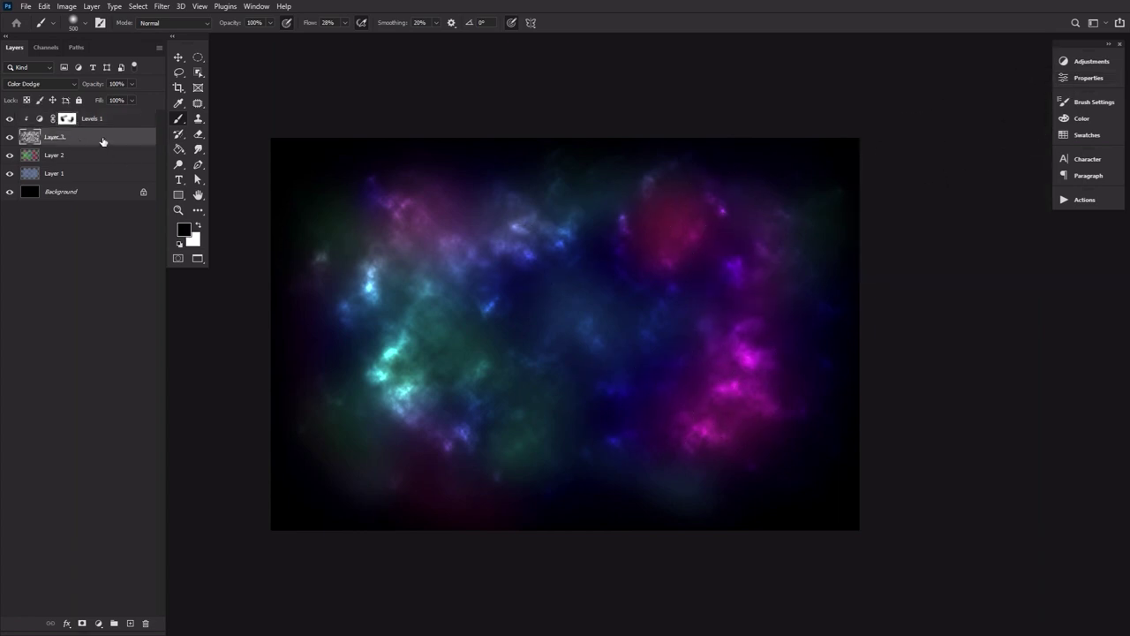
key(ctrl+j)
key(ctrl+shift+bracketright)
Apply the Difference Clouds filter to Layer 3 copy
click(165, 8)
mouse_move(263, 204)
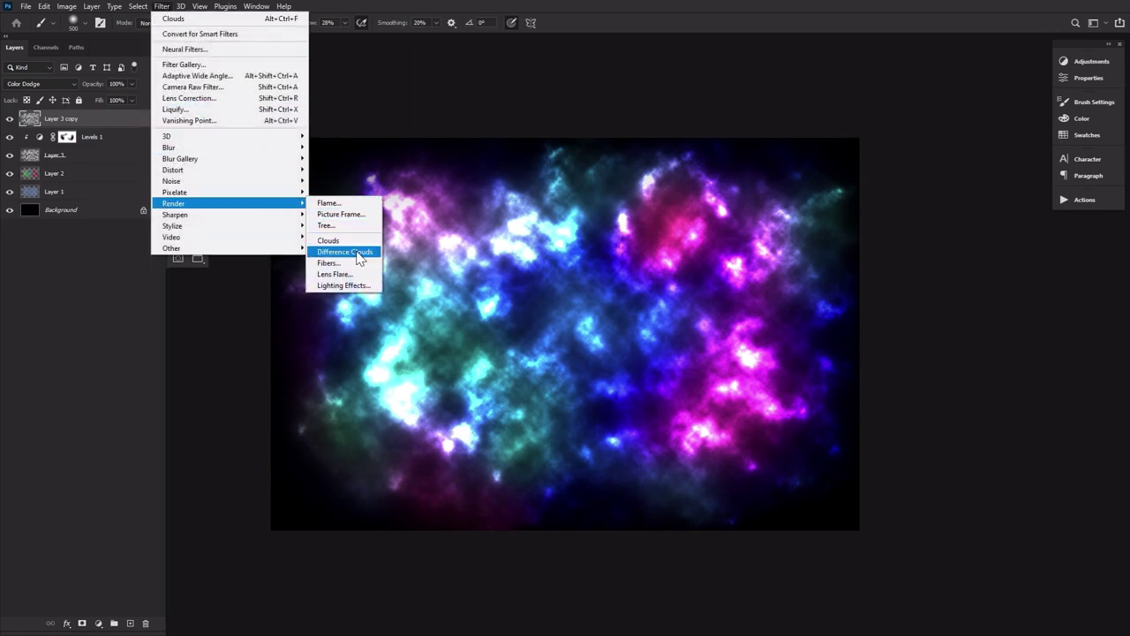
click(362, 252)
Apply a Gaussian Blur to Layer 3 copy and switch to the Brush tool
click(162, 6)
mouse_move(236, 149)
click(340, 191)
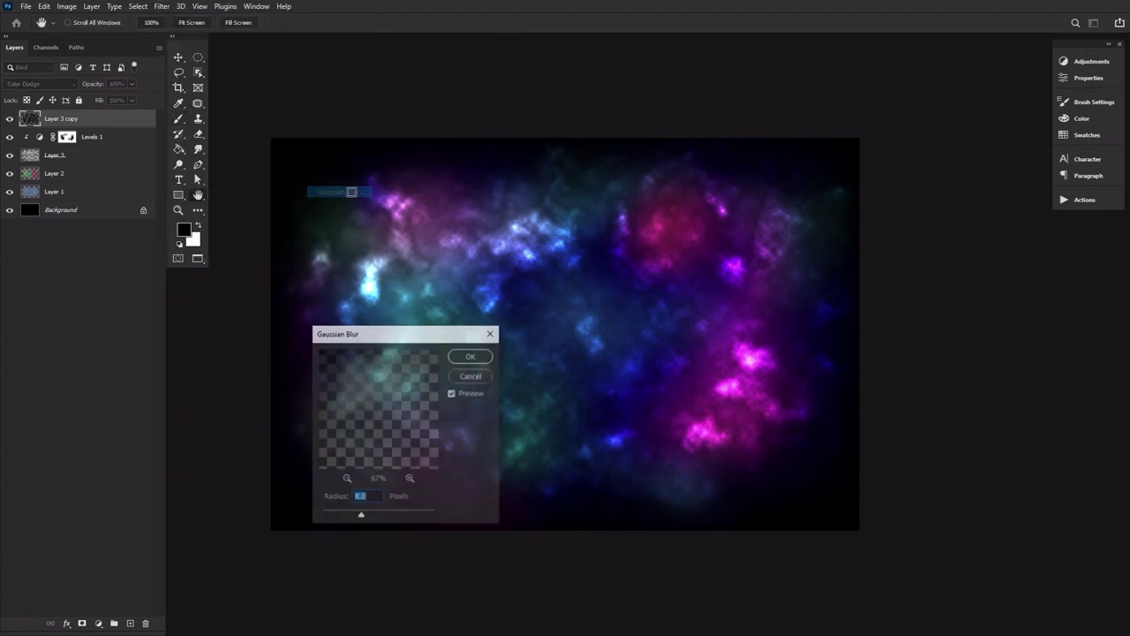
click(471, 356)
key(b)
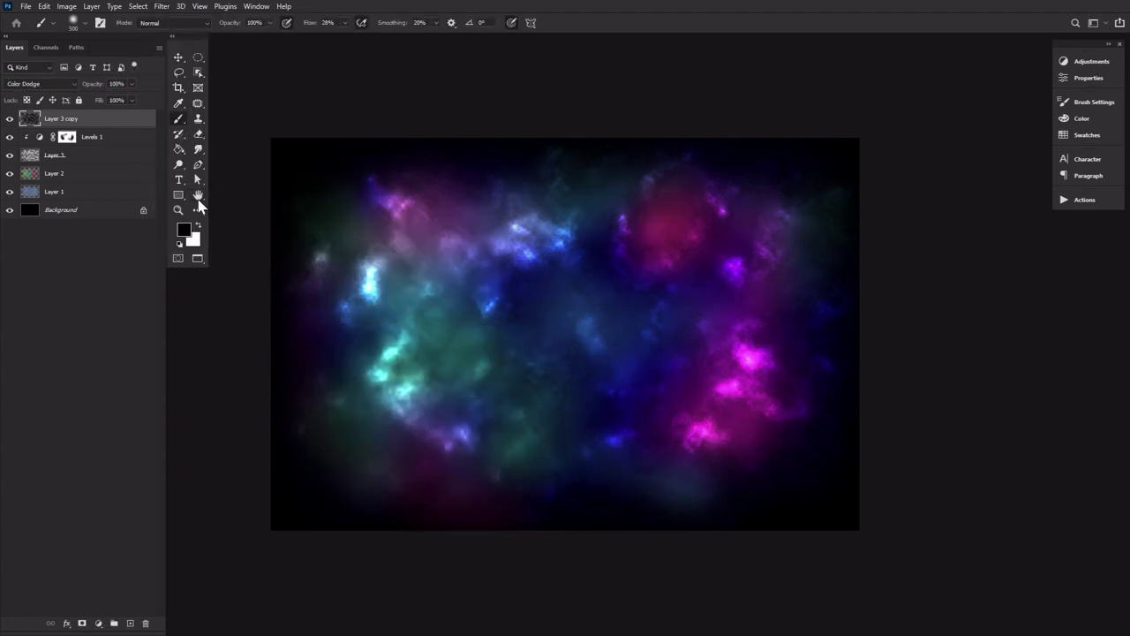
Add a Color Balance adjustment above Layer 3 copy with midtones Cyan-Red at -58 and Yellow-Blue at +54
click(1083, 65)
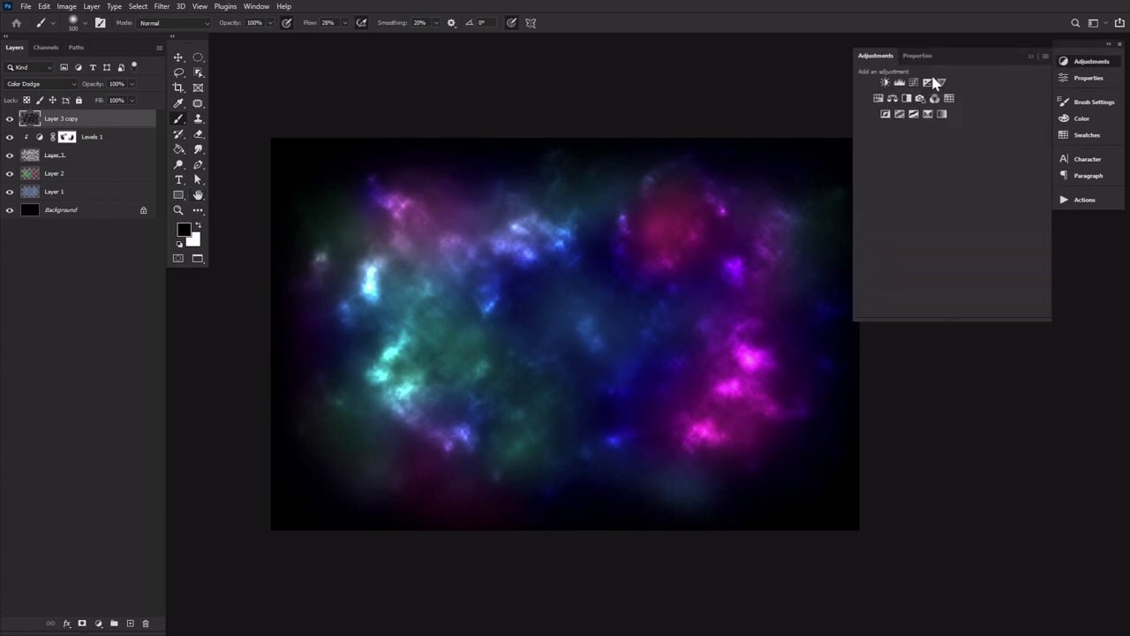
click(892, 99)
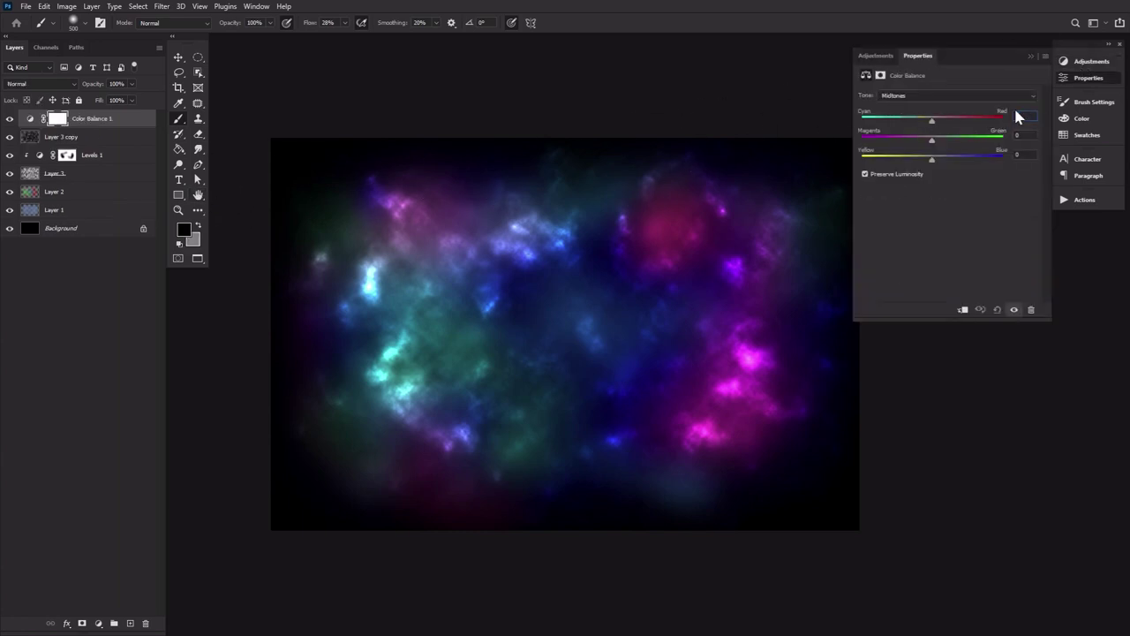
text(-58)
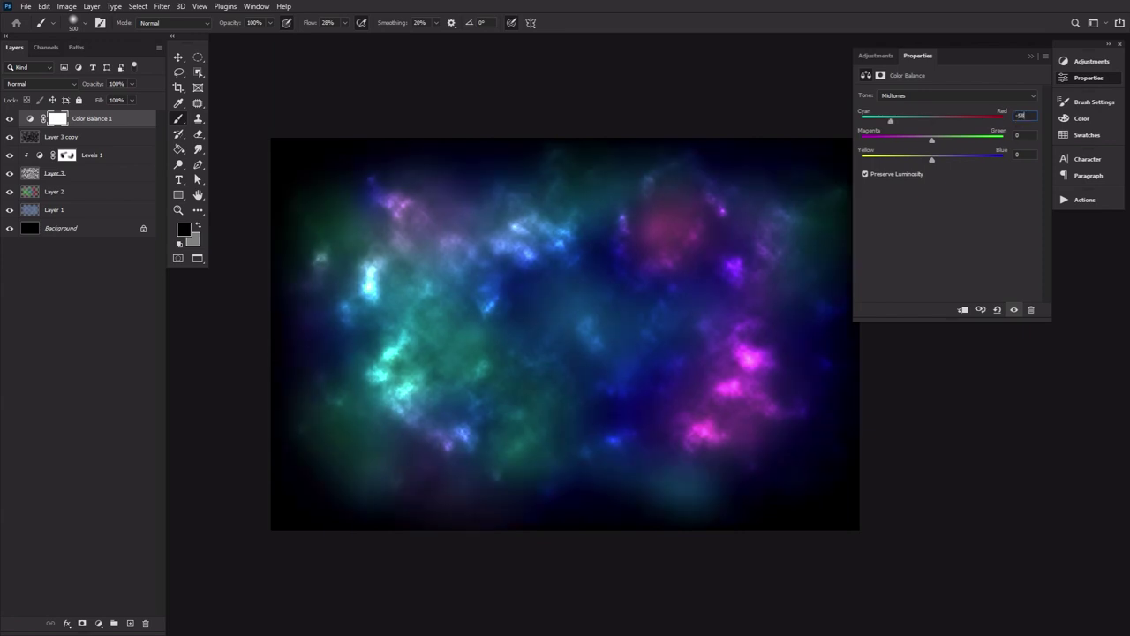
text(53)
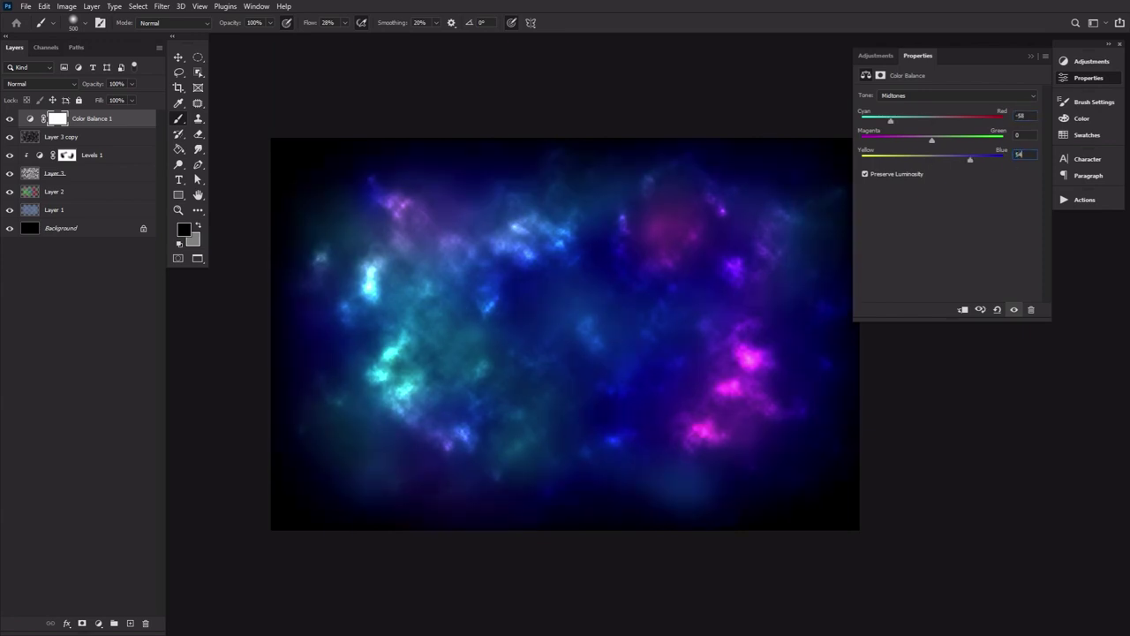
click(1095, 82)
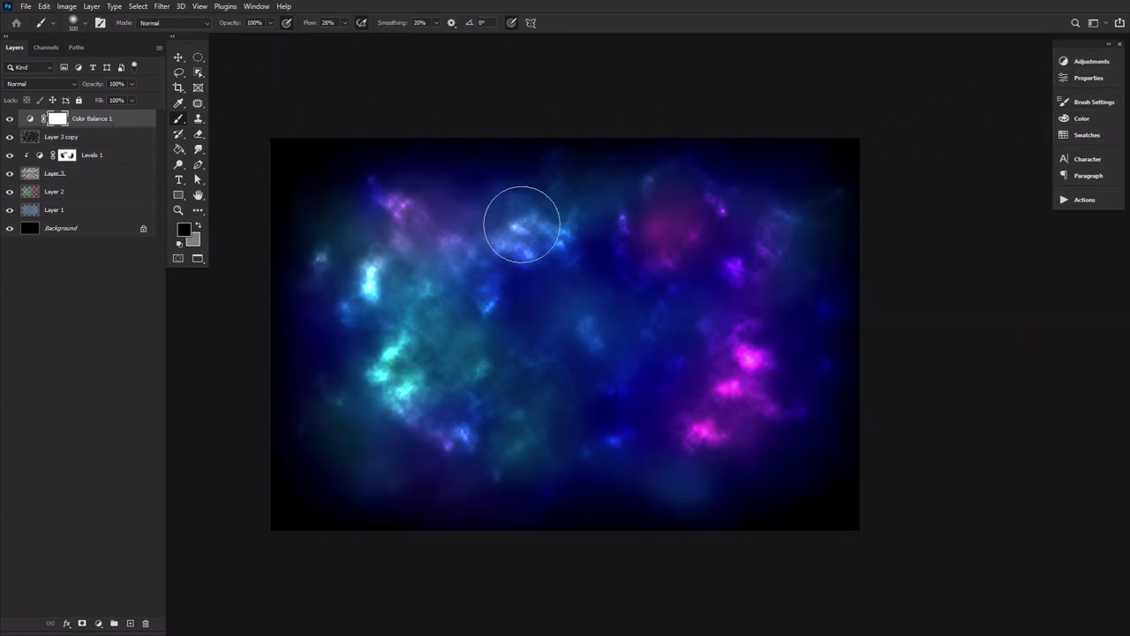
Create a new layer above Color Balance 1 and set the foreground colour to pale blue #ceefff
click(131, 622)
key(d)
click(184, 232)
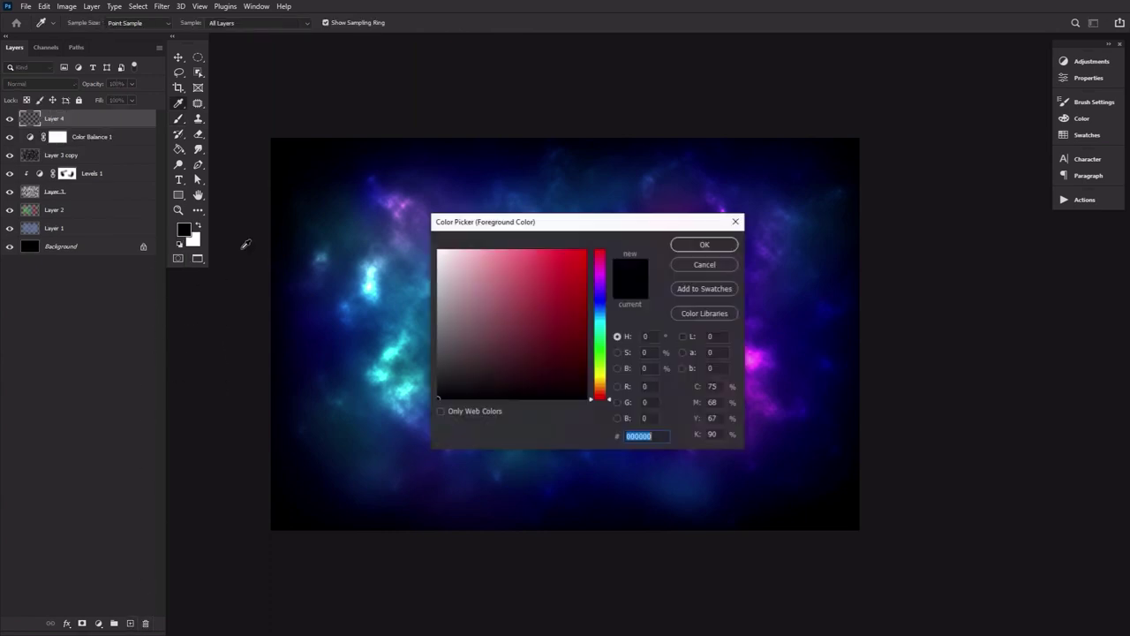
click(602, 325)
click(468, 265)
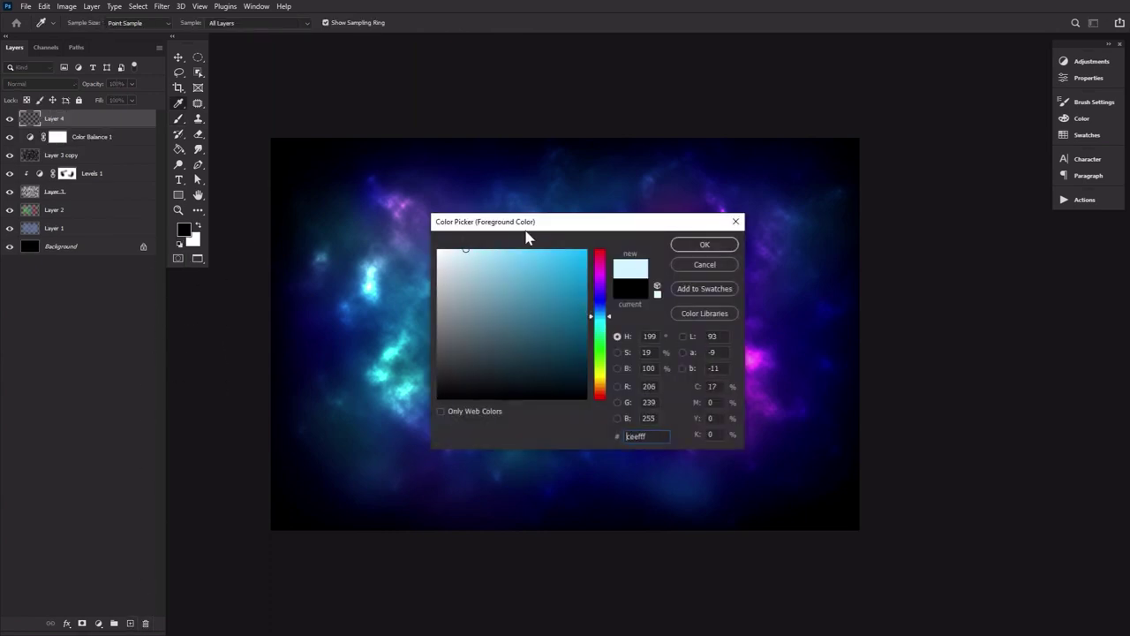
click(699, 246)
Set up a hard round brush with very wide spacing, Shape Dynamics size variation and Scattering for dotting stars on Layer 4
click(83, 26)
double_click(90, 182)
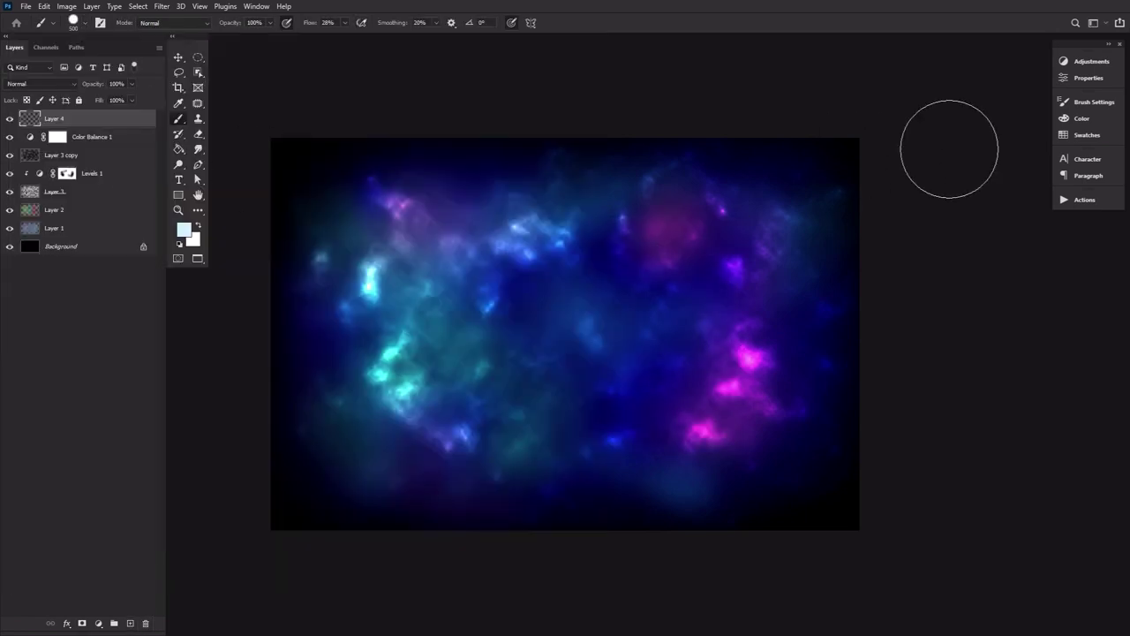
click(1086, 102)
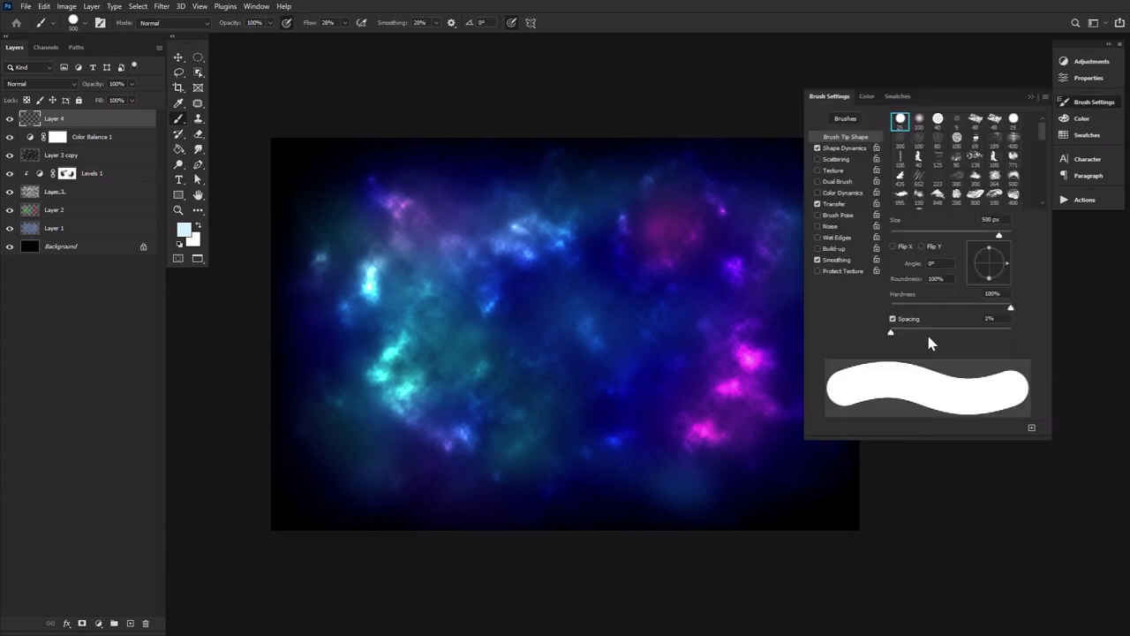
drag(926, 331, 1060, 333)
click(837, 149)
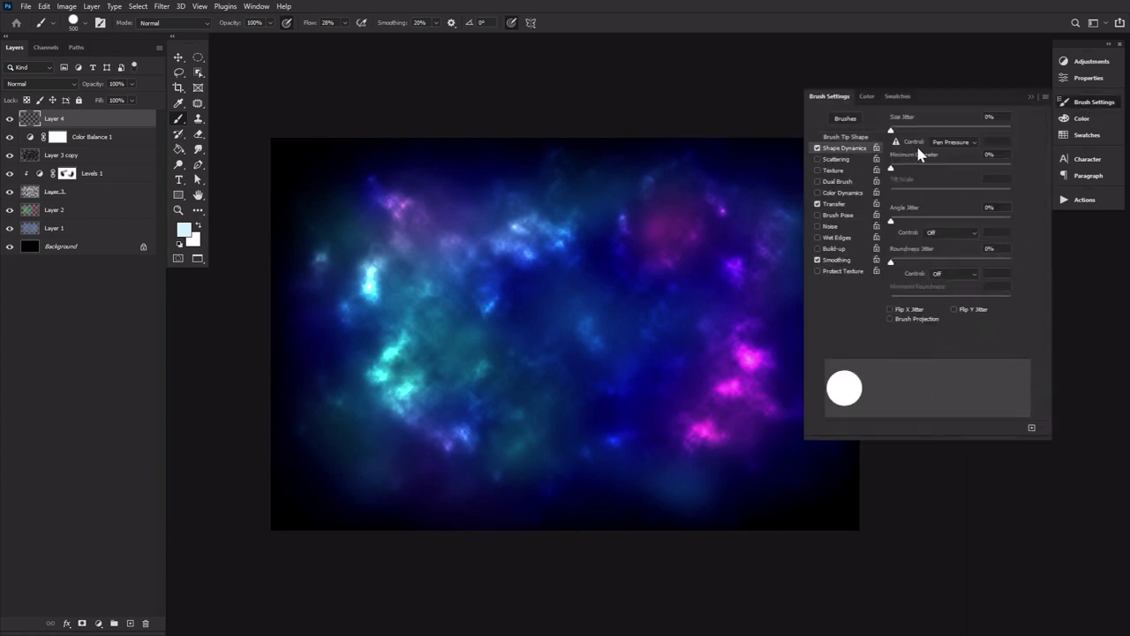
click(834, 160)
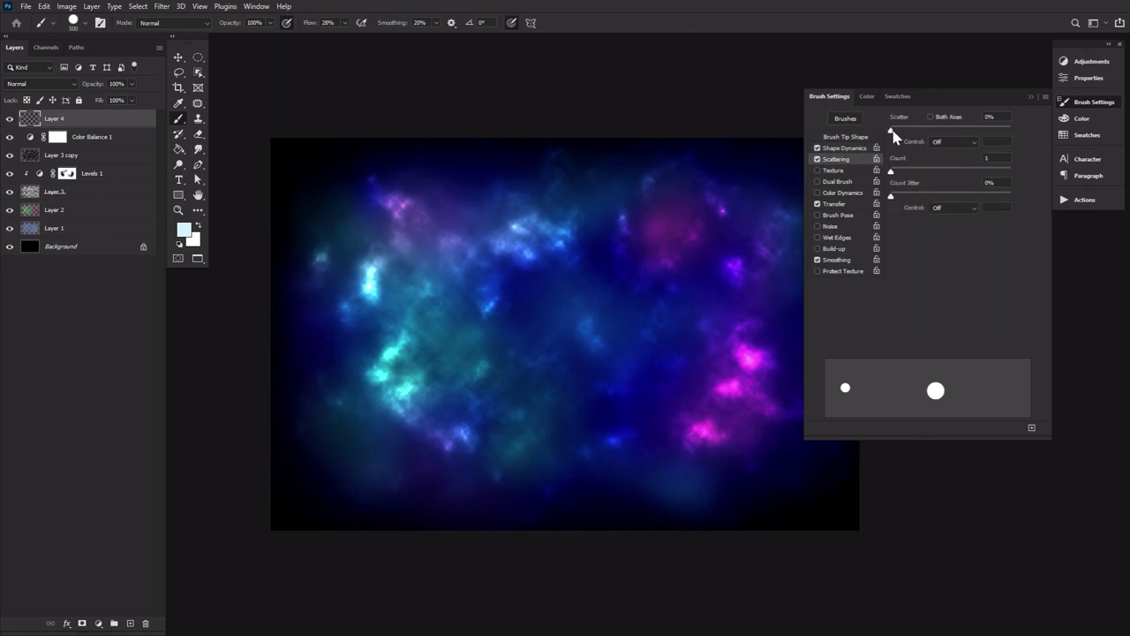
click(1094, 105)
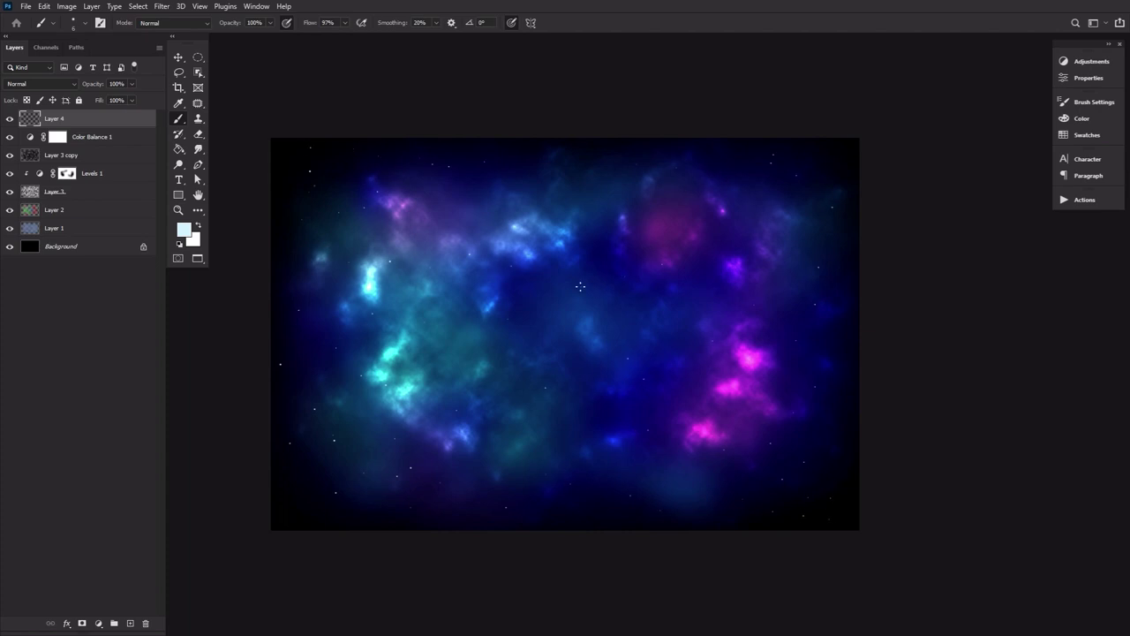
Erase unwanted stars in the canvas's lower-left area with an enlarged eraser, then return to a smaller brush for fine stars
click(179, 74)
key(e)
key(bracketright)
key(bracketright)
key(bracketright)
key(bracketright)
key(bracketright)
key(bracketright)
key(bracketright)
key(bracketright)
drag(299, 423, 401, 609)
key(b)
key(bracketleft)
key(bracketleft)
key(bracketleft)
key(bracketleft)
key(bracketleft)
Give the star layer a white Outer Glow in Screen mode with 75% opacity and 21 px size
double_click(139, 119)
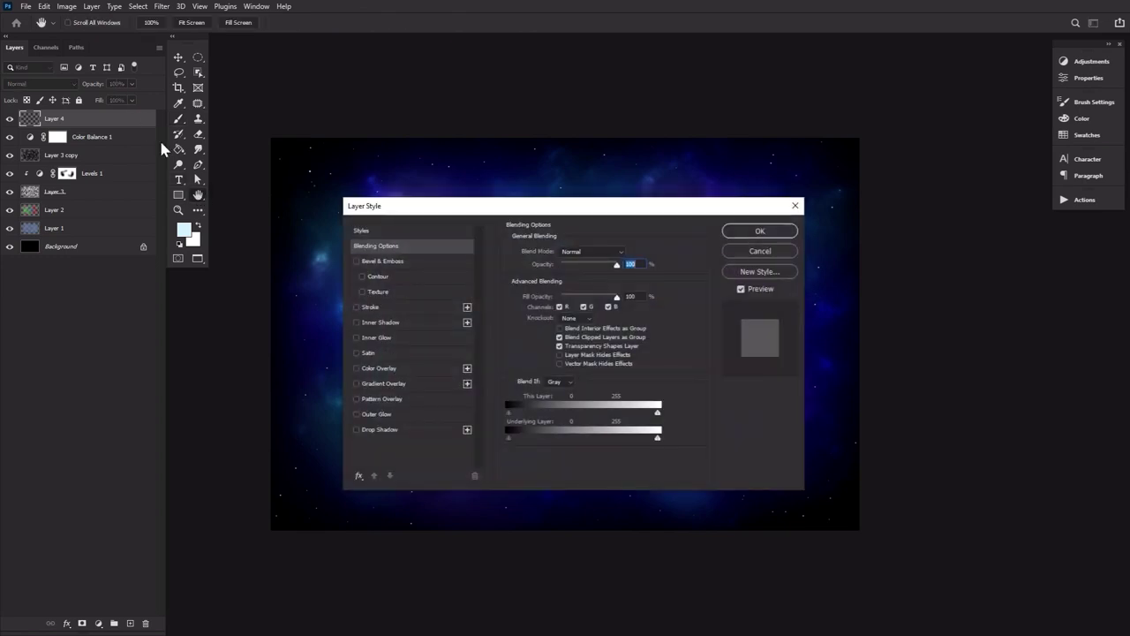
click(377, 414)
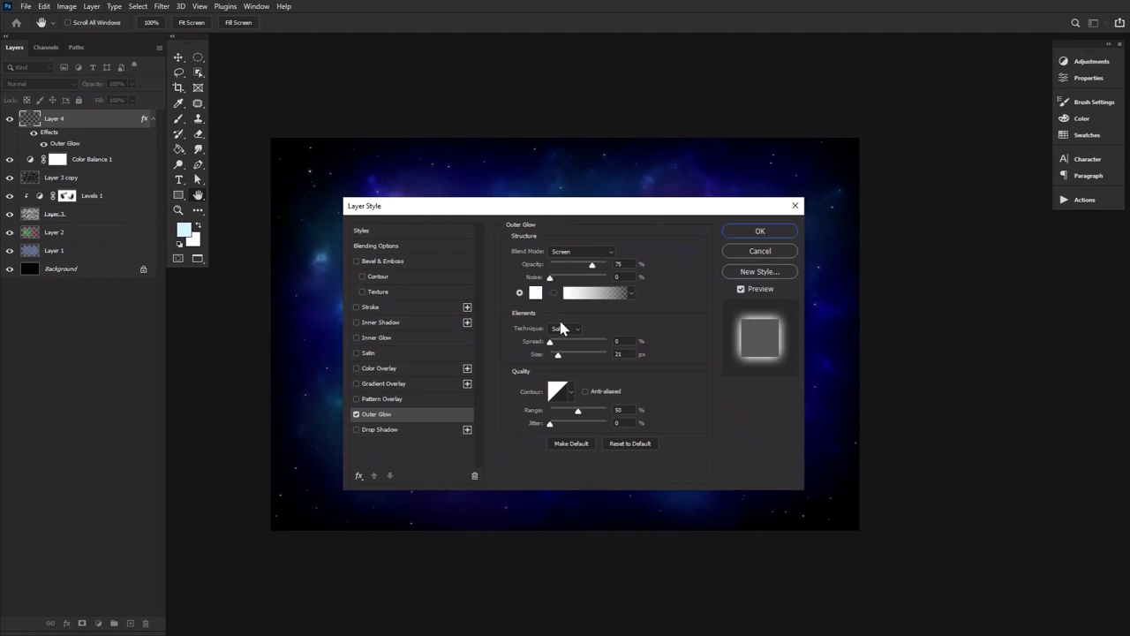
click(756, 234)
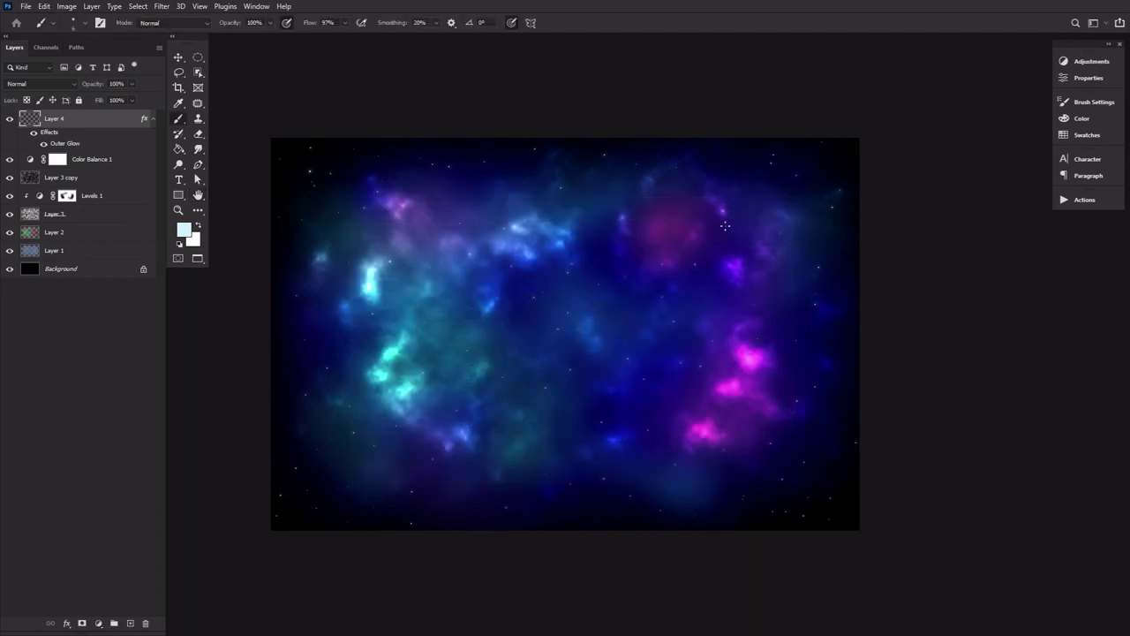
Add a Curves adjustment above the stars and lower the Blue channel's highlight point to an output of about 173
click(1076, 64)
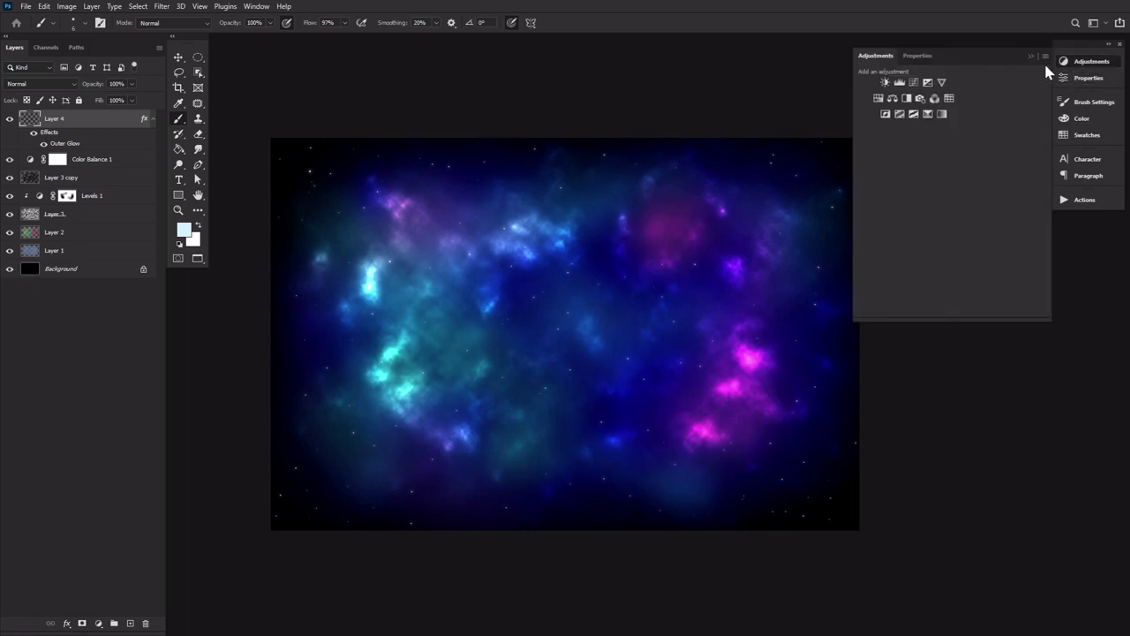
click(913, 82)
click(909, 111)
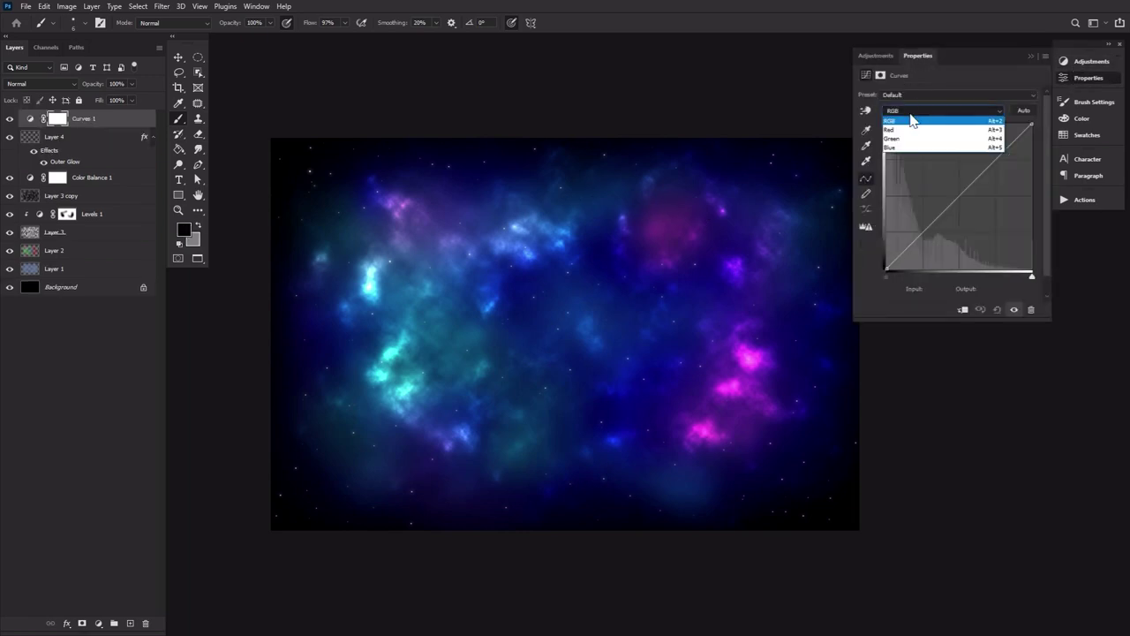
click(905, 148)
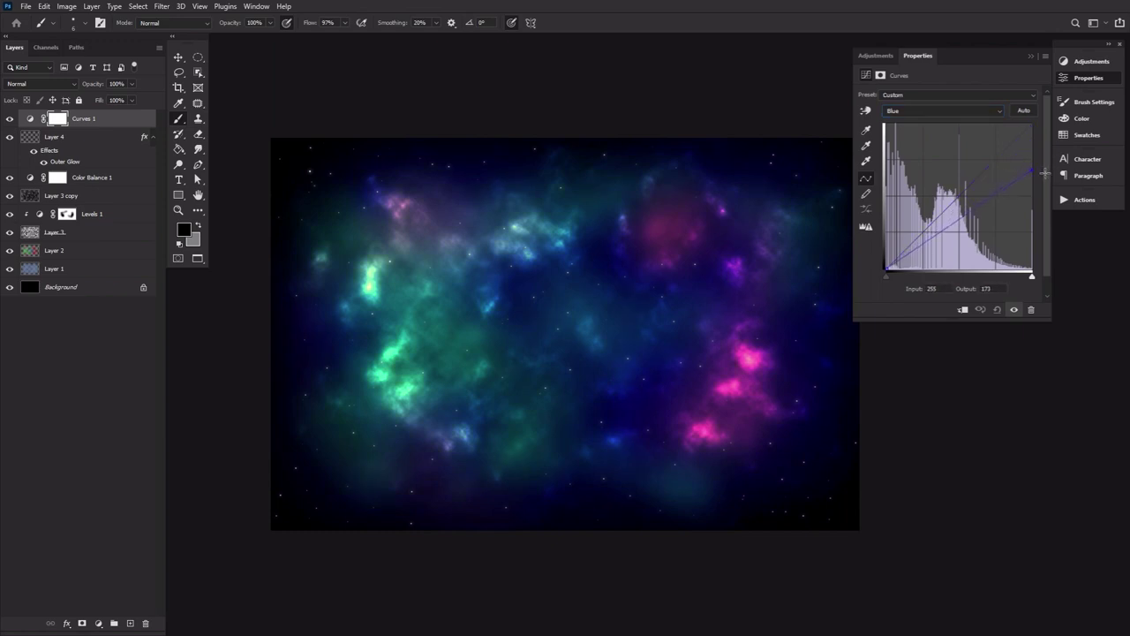
drag(1045, 170, 1044, 164)
click(1088, 78)
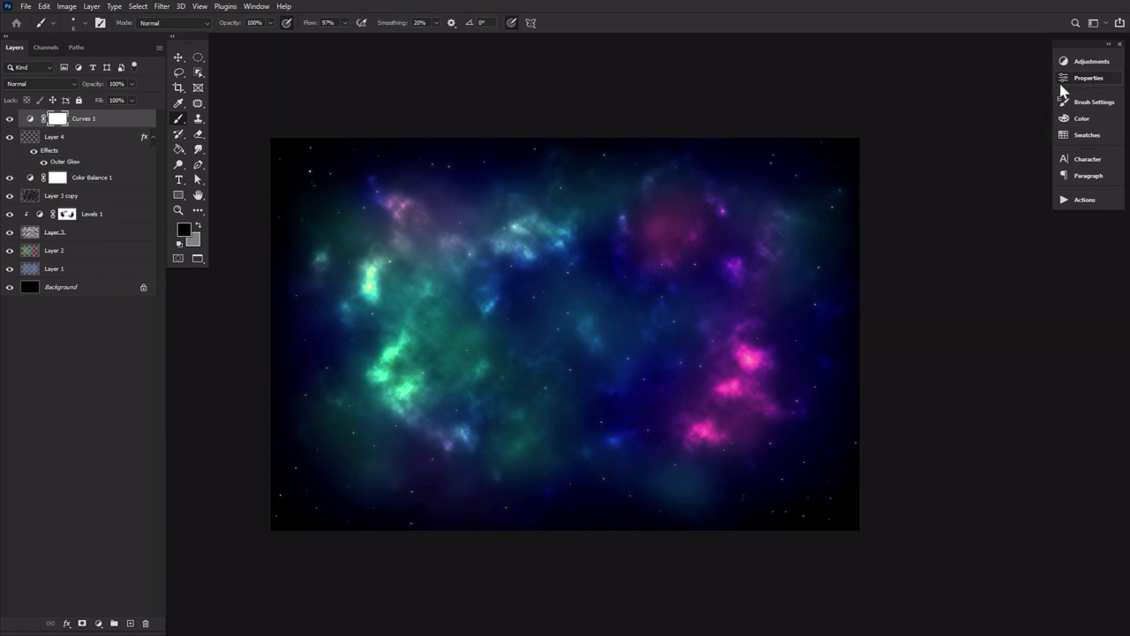
Place the red nebula image 02 above the Curves layer at full canvas size and set its blend mode to Linear Dodge (Add)
drag(149, 216, 553, 364)
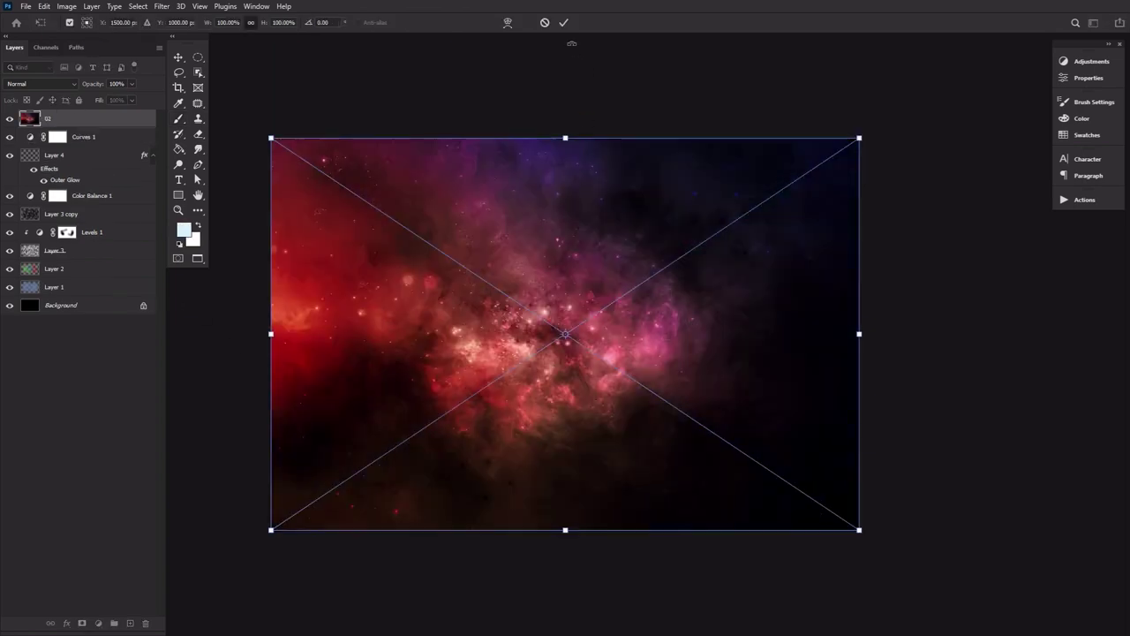
click(564, 23)
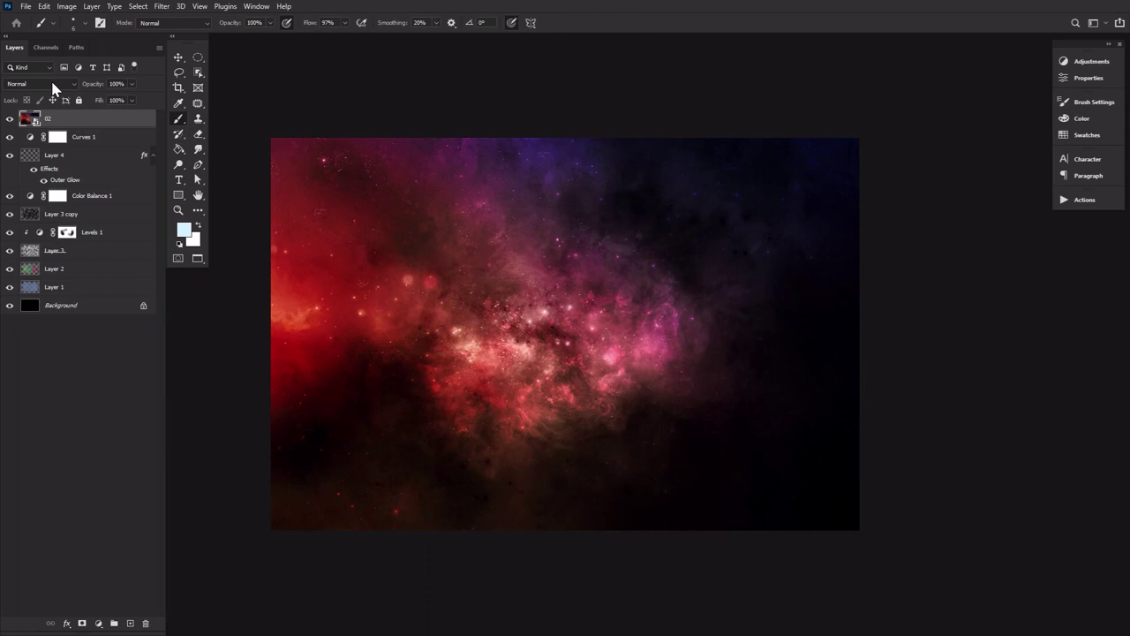
click(53, 84)
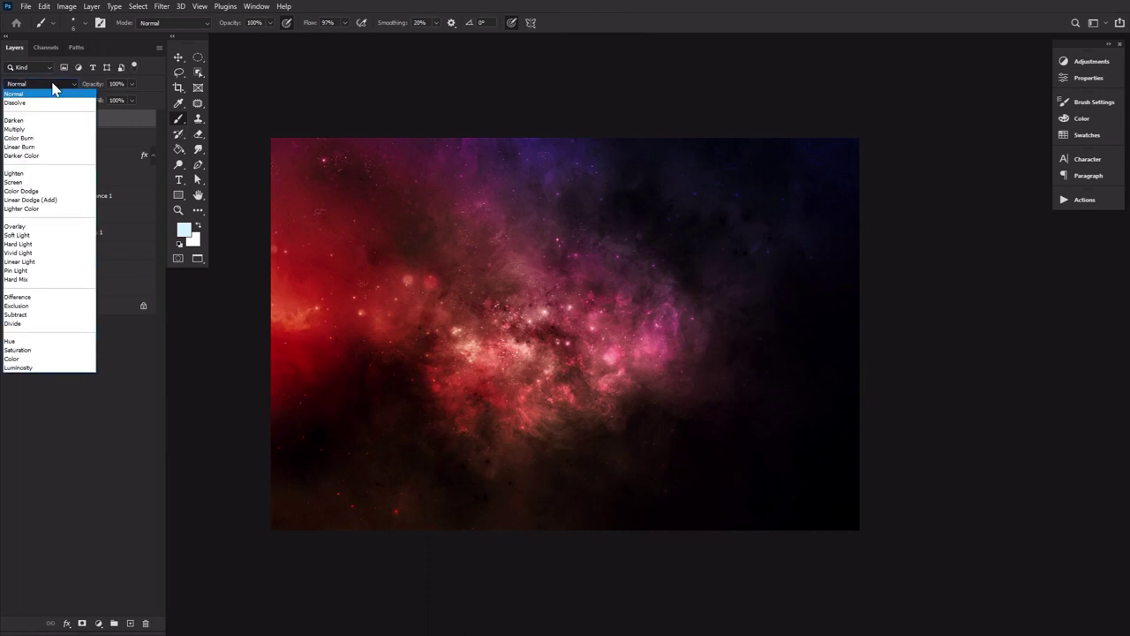
click(36, 200)
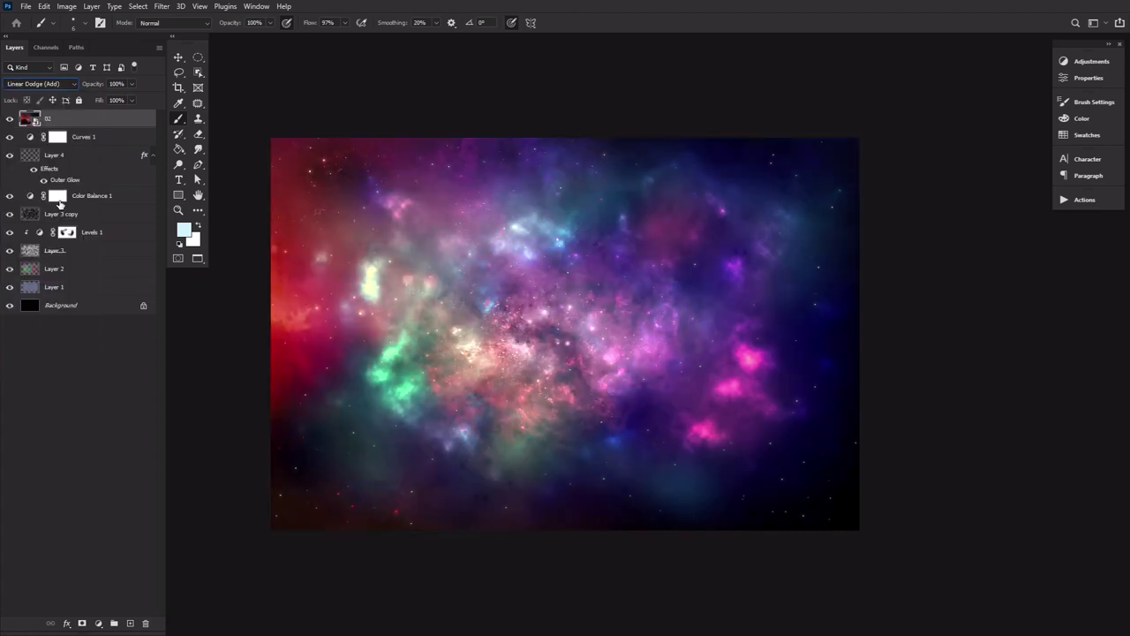
Add a mask to layer 02 and paint black with a very large soft round brush to fade the image around the canvas edges
click(82, 623)
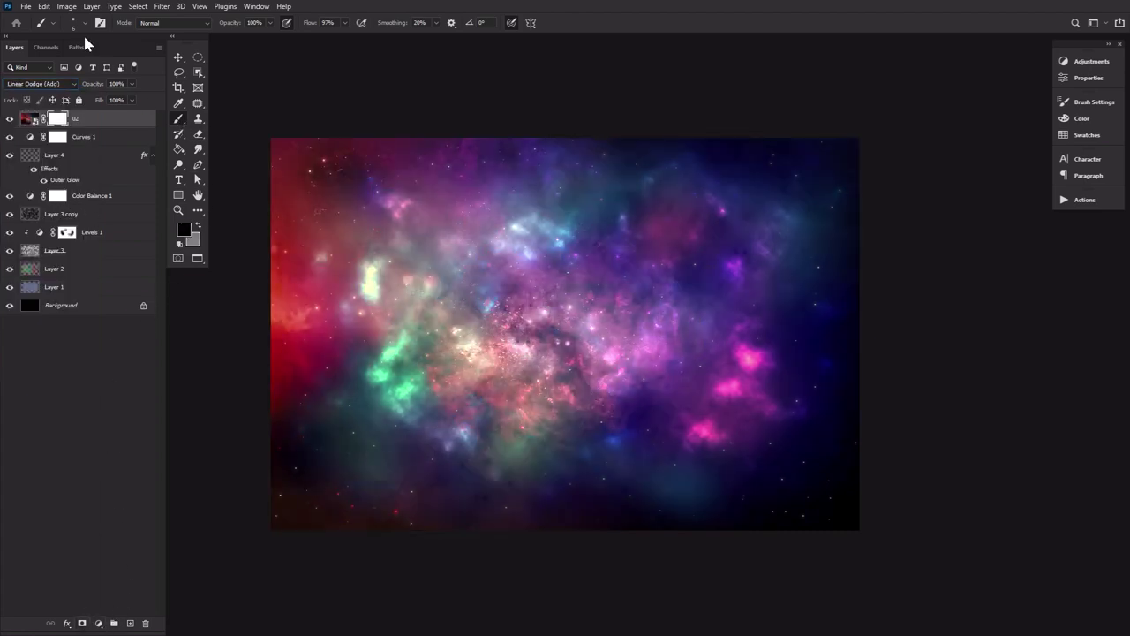
click(79, 29)
double_click(224, 184)
key(bracketright)
key(bracketright)
key(bracketright)
key(bracketright)
key(bracketright)
key(bracketright)
key(bracketright)
key(bracketright)
key(bracketright)
key(bracketright)
key(bracketright)
key(bracketright)
key(bracketright)
key(bracketright)
key(bracketright)
key(bracketright)
mouse_move(491, 171)
mouse_down()
mouse_move(257, 160)
mouse_move(241, 475)
mouse_move(474, 596)
mouse_move(792, 606)
mouse_move(890, 101)
mouse_move(511, 87)
mouse_move(915, 448)
mouse_up()
key(bracketright)
key(bracketright)
key(bracketright)
key(bracketright)
key(bracketright)
key(bracketright)
key(bracketright)
key(bracketright)
key(bracketright)
key(bracketright)
key(bracketright)
drag(853, 500, 821, 492)
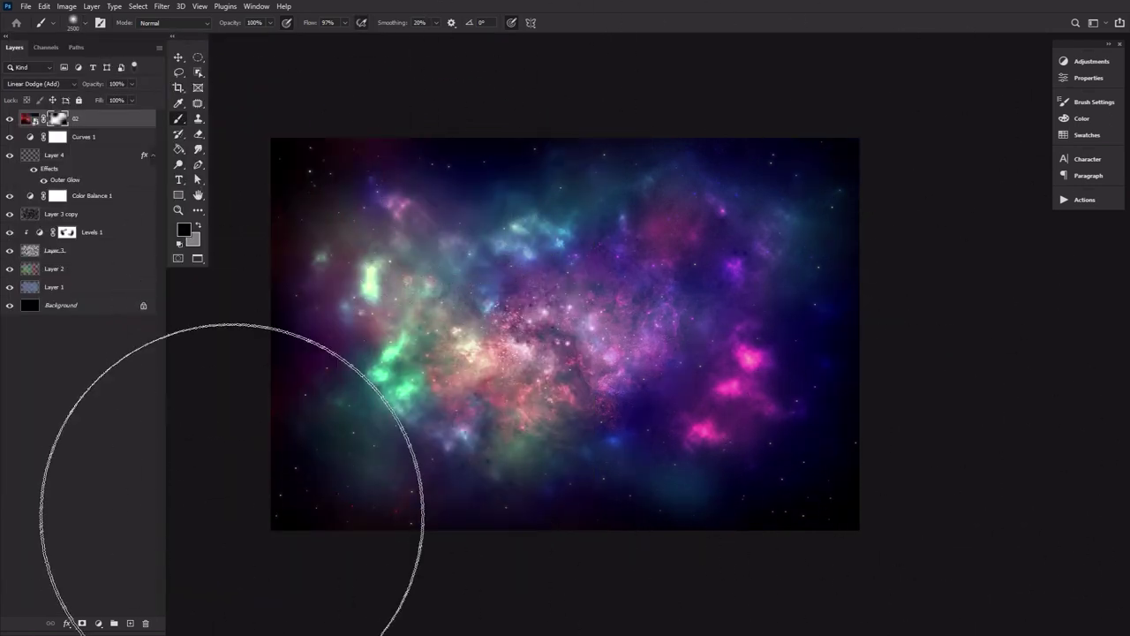
Touch up the mask of layer 02 around the nebula using smaller soft brush sizes
key(bracketleft)
key(bracketleft)
key(bracketleft)
key(bracketleft)
key(bracketleft)
key(bracketleft)
key(bracketleft)
key(bracketleft)
key(bracketleft)
key(bracketleft)
key(bracketleft)
key(bracketleft)
key(bracketleft)
key(bracketleft)
key(bracketleft)
key(bracketleft)
key(bracketleft)
key(bracketleft)
key(bracketleft)
key(bracketleft)
key(bracketright)
key(bracketright)
key(bracketright)
key(bracketright)
key(bracketright)
key(bracketright)
key(bracketright)
key(bracketright)
key(bracketright)
key(bracketleft)
key(bracketleft)
key(bracketleft)
key(bracketleft)
key(bracketleft)
key(bracketleft)
key(bracketleft)
key(bracketleft)
key(bracketleft)
key(bracketleft)
key(bracketleft)
key(bracketleft)
key(bracketleft)
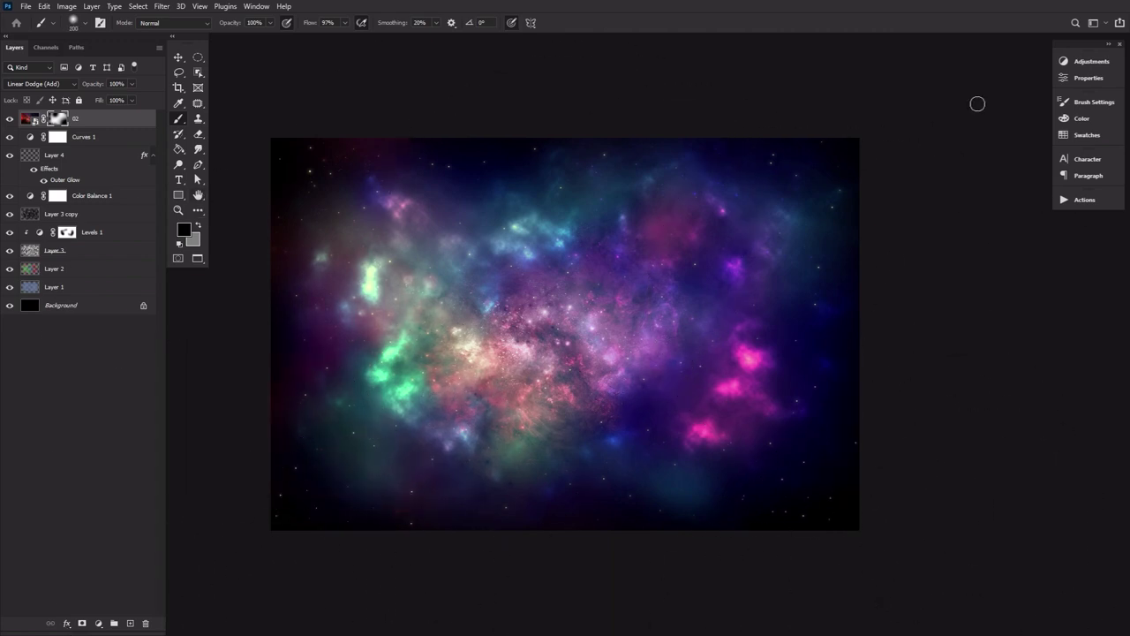
Add a Color Balance adjustment clipped to layer 02 with midtones Magenta-Green at +46 and Yellow-Blue at +51
click(1091, 61)
click(892, 99)
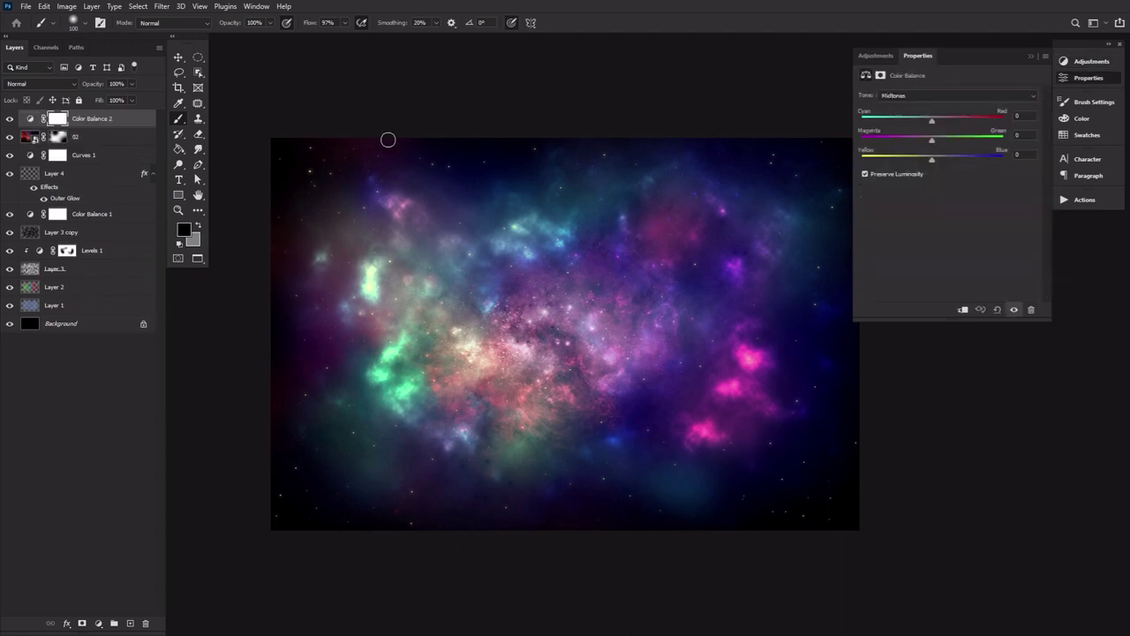
alt+click(128, 126)
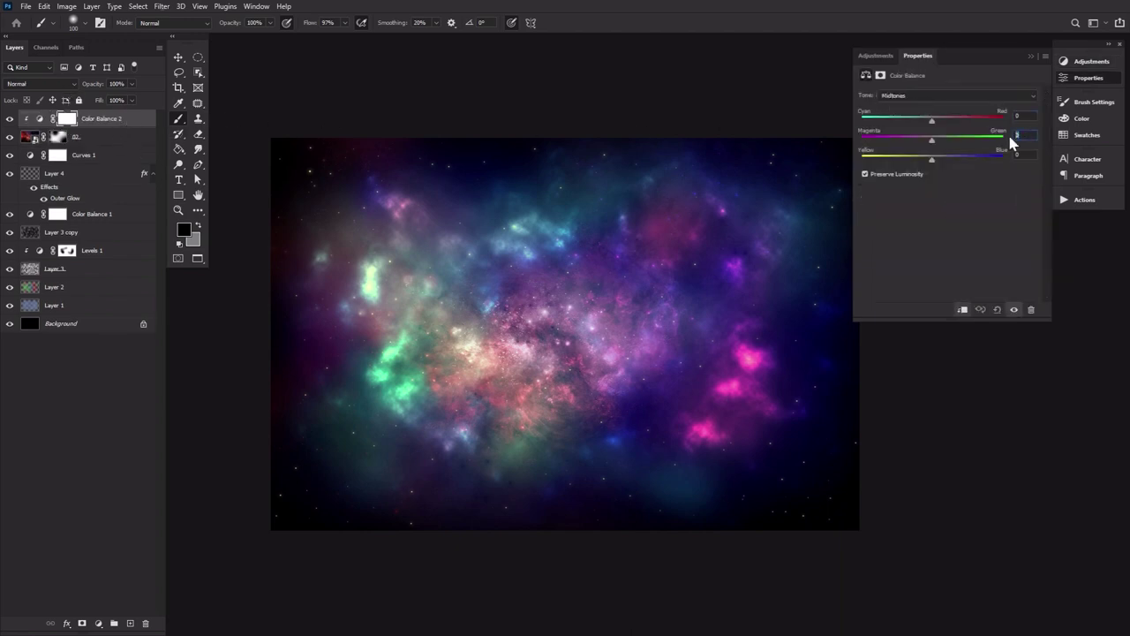
text(46)
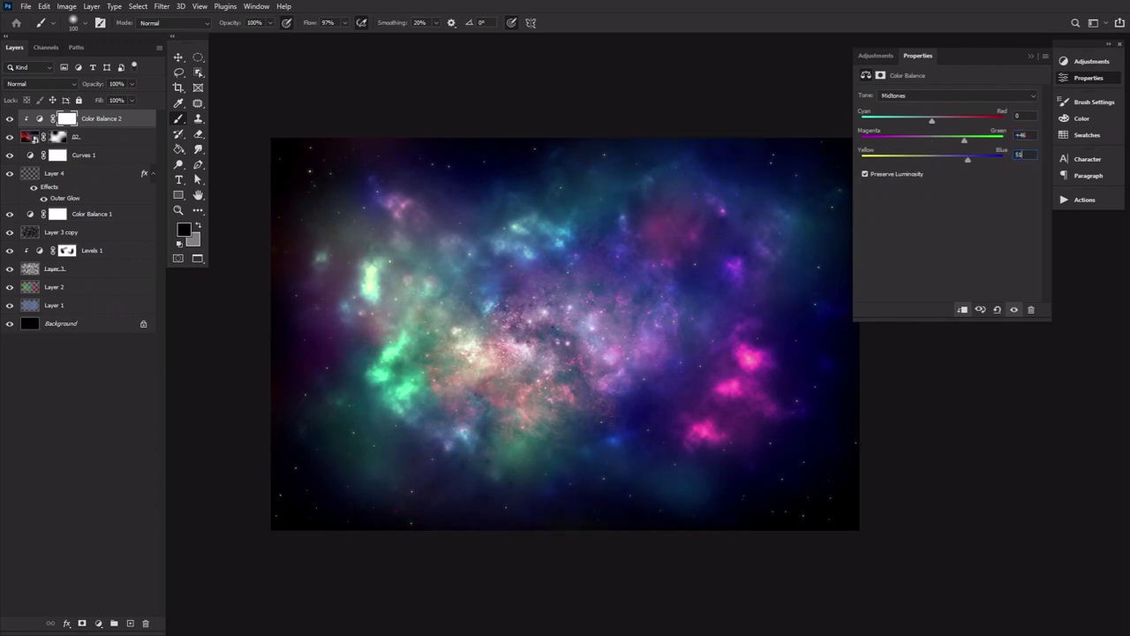
click(1083, 80)
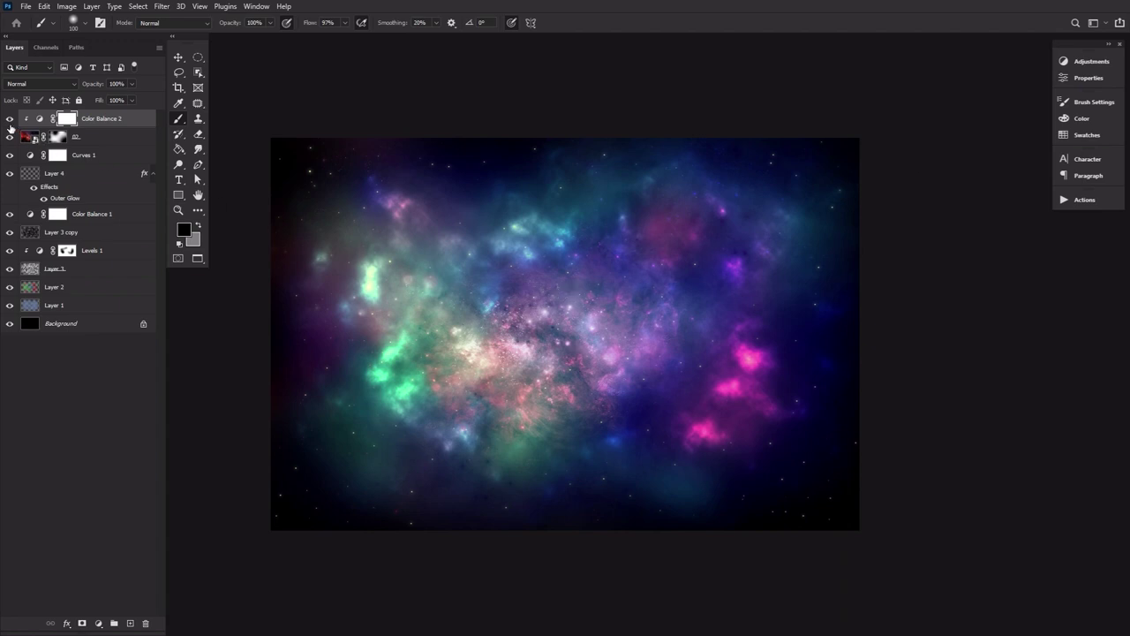
Group all layers above the Background and add a layer mask to the group
shift+click(110, 305)
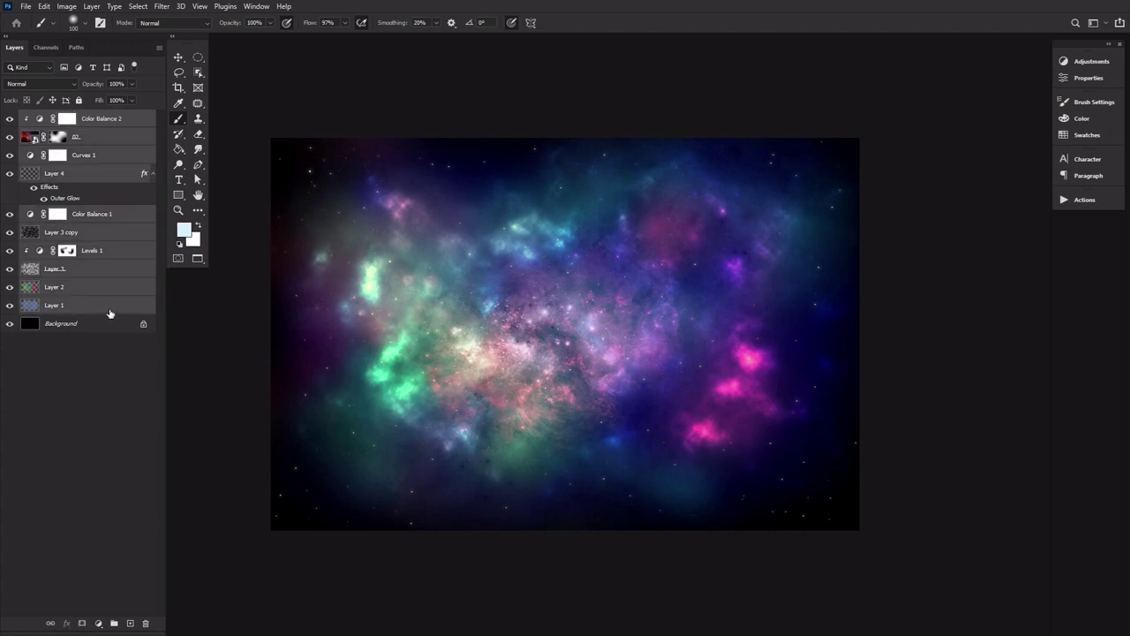
key(ctrl+g)
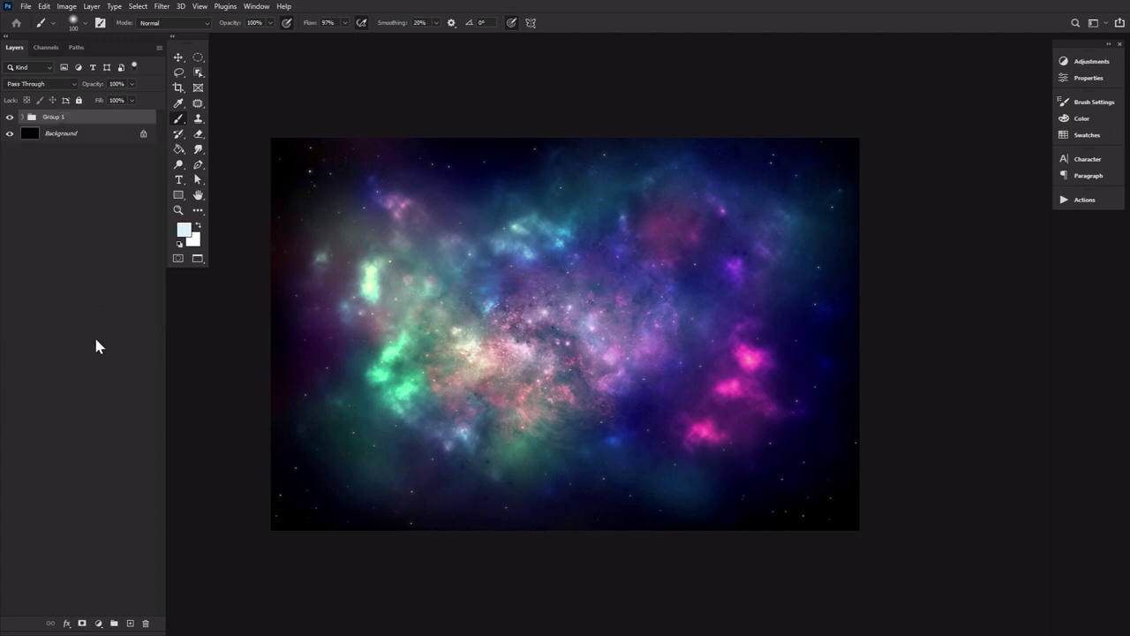
click(82, 624)
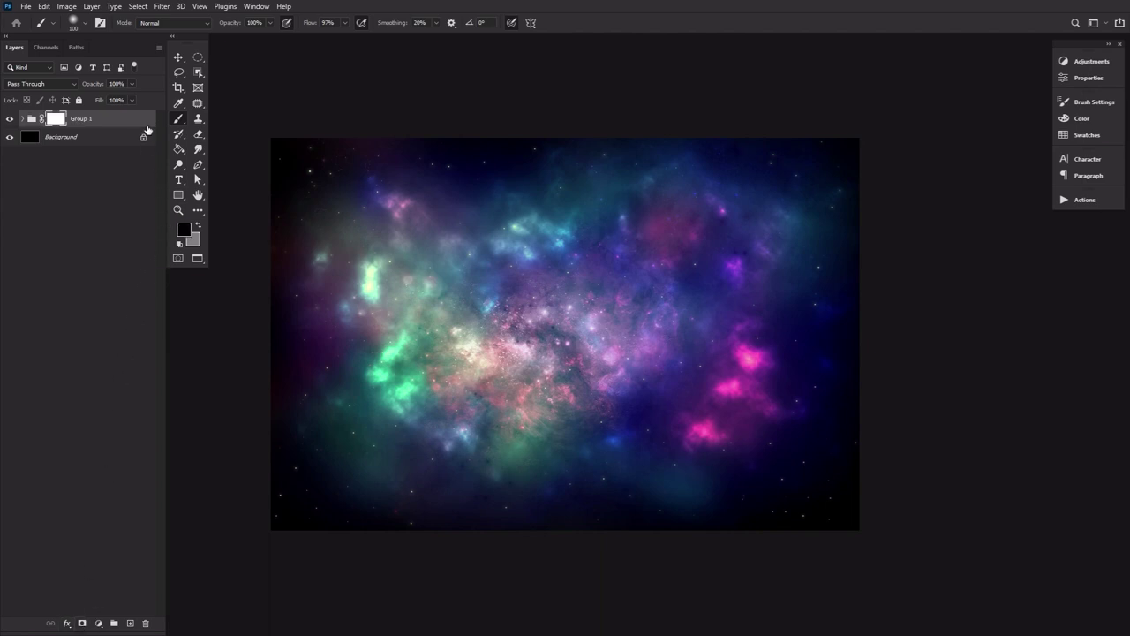
Paint black on the Group 1 mask with a 1400 px soft round brush to darken the canvas corners and edges
click(79, 23)
double_click(220, 183)
key(bracketright)
key(bracketright)
key(bracketright)
key(bracketright)
key(bracketright)
key(bracketright)
key(bracketright)
key(bracketright)
key(bracketright)
key(bracketright)
key(bracketright)
key(bracketright)
key(bracketright)
key(bracketright)
key(bracketright)
key(bracketright)
key(bracketright)
click(297, 169)
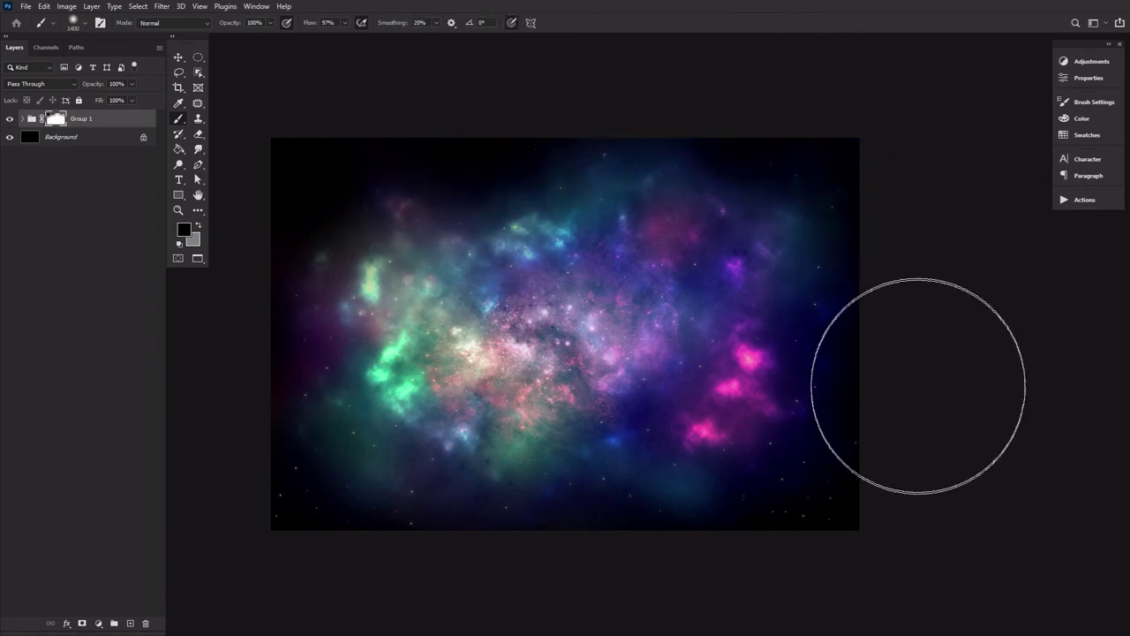
mouse_move(919, 401)
mouse_down()
mouse_move(707, 612)
mouse_move(412, 618)
mouse_move(530, 612)
mouse_move(219, 551)
mouse_up()
Add a new Soft Light layer above Group 1 and brighten the nebula's centre with a 1400 px soft white brush dab
click(129, 623)
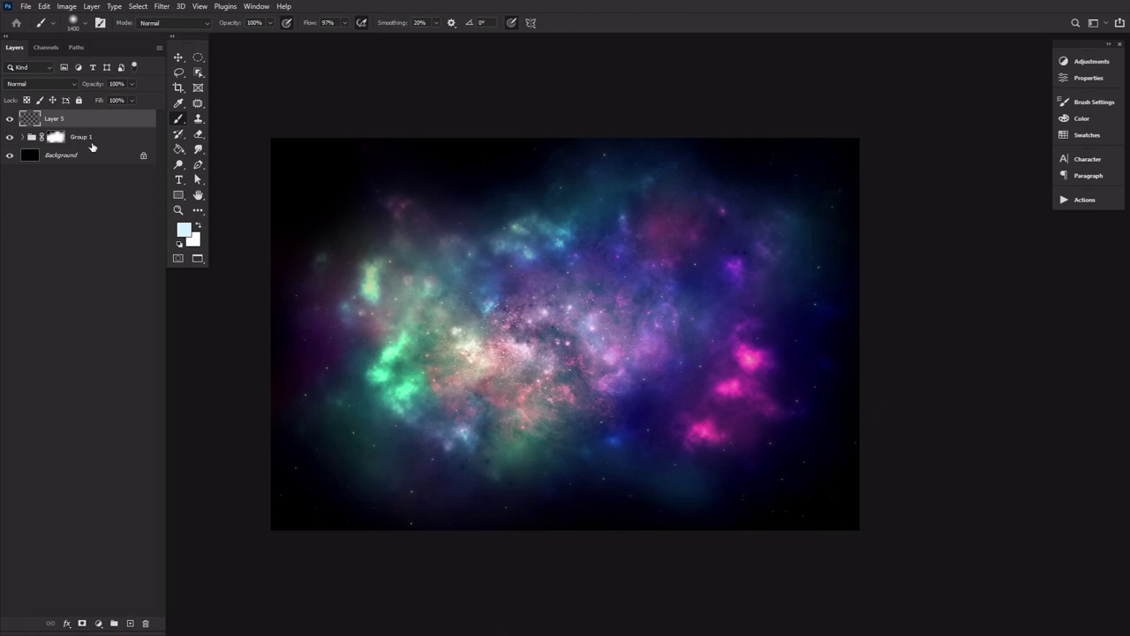
click(42, 84)
click(76, 235)
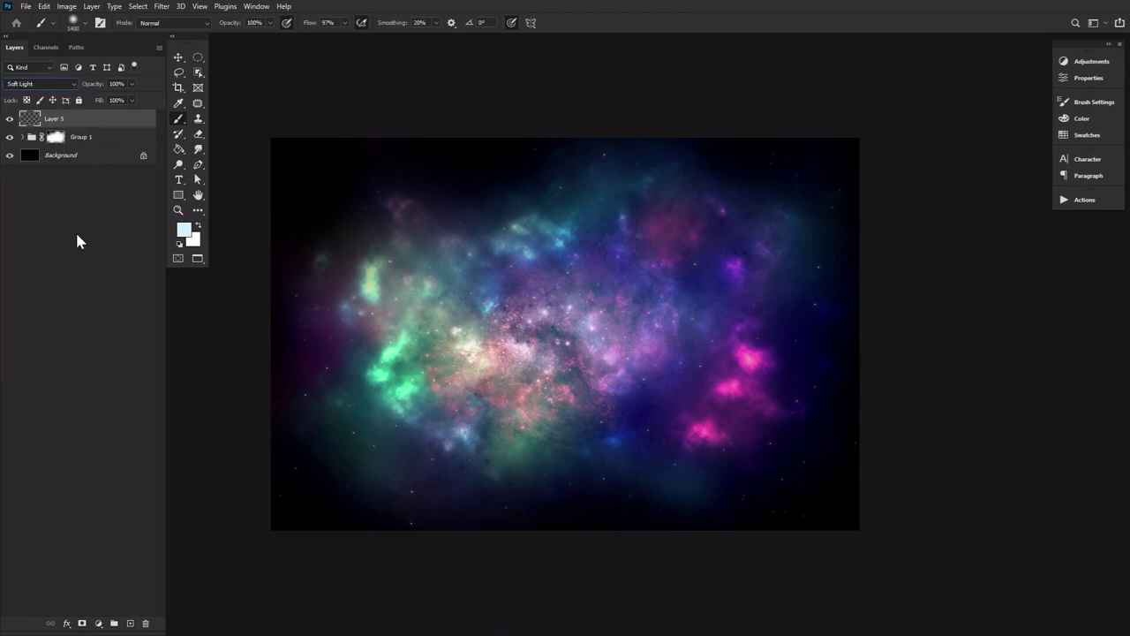
click(199, 226)
click(548, 336)
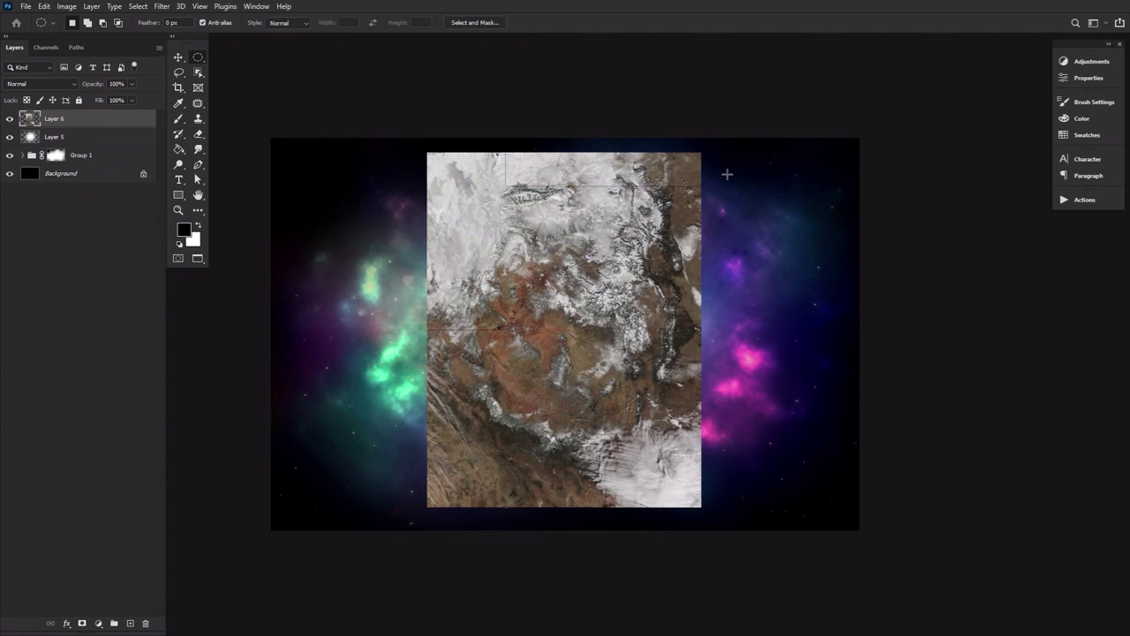
Select a circular area of the planet texture and apply the Spherize filter at 100%, Normal mode
mouse_move(472, 226)
mouse_down()
mouse_move(673, 370)
mouse_move(660, 364)
mouse_move(632, 392)
mouse_move(600, 339)
mouse_up()
click(162, 7)
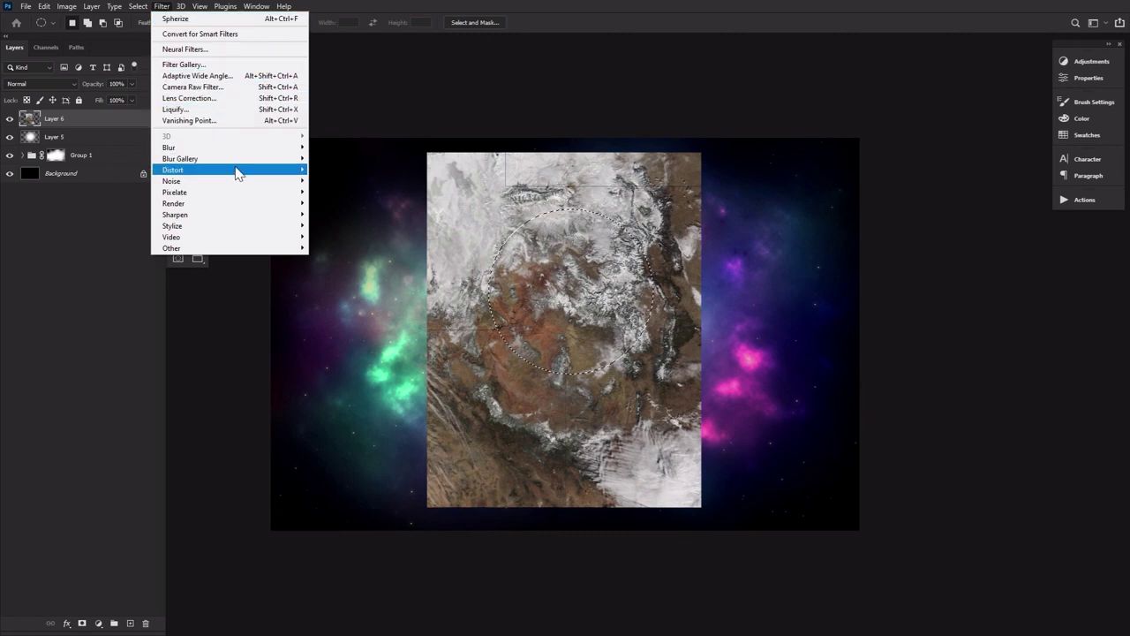
mouse_move(236, 170)
click(332, 225)
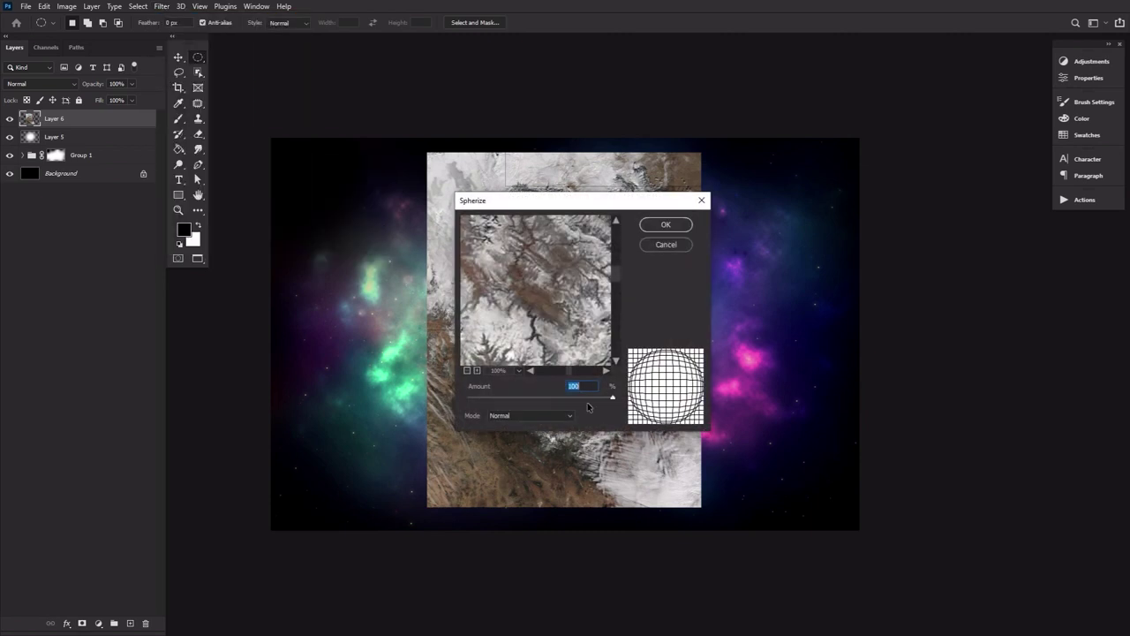
click(664, 225)
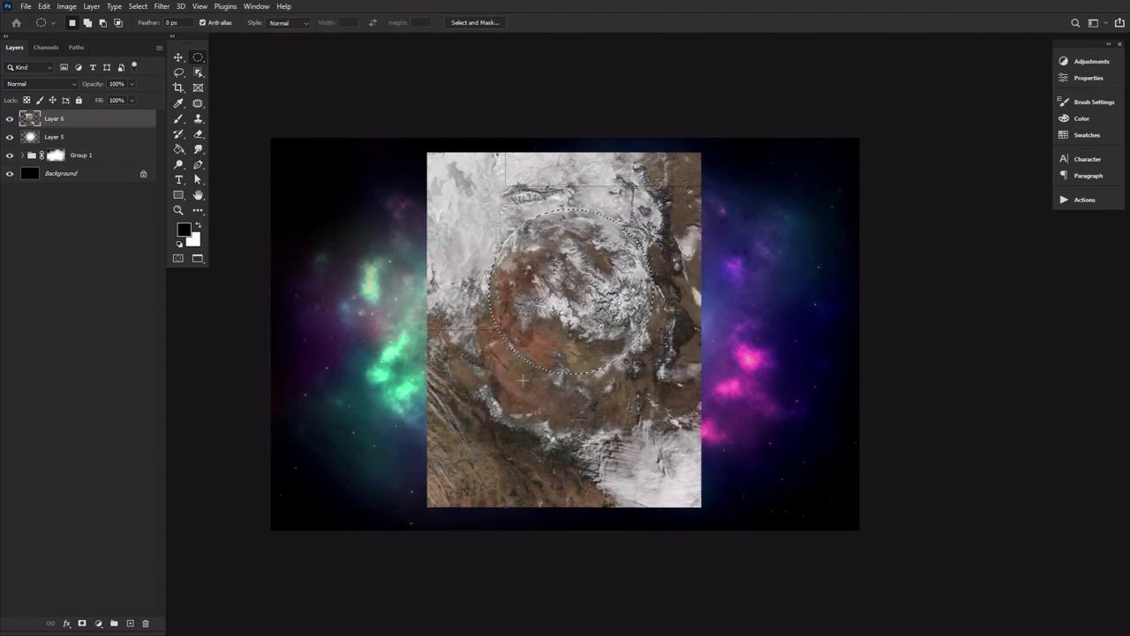
Mask Layer 6 to the circular selection and move the resulting planet toward the centre of the nebula
click(82, 623)
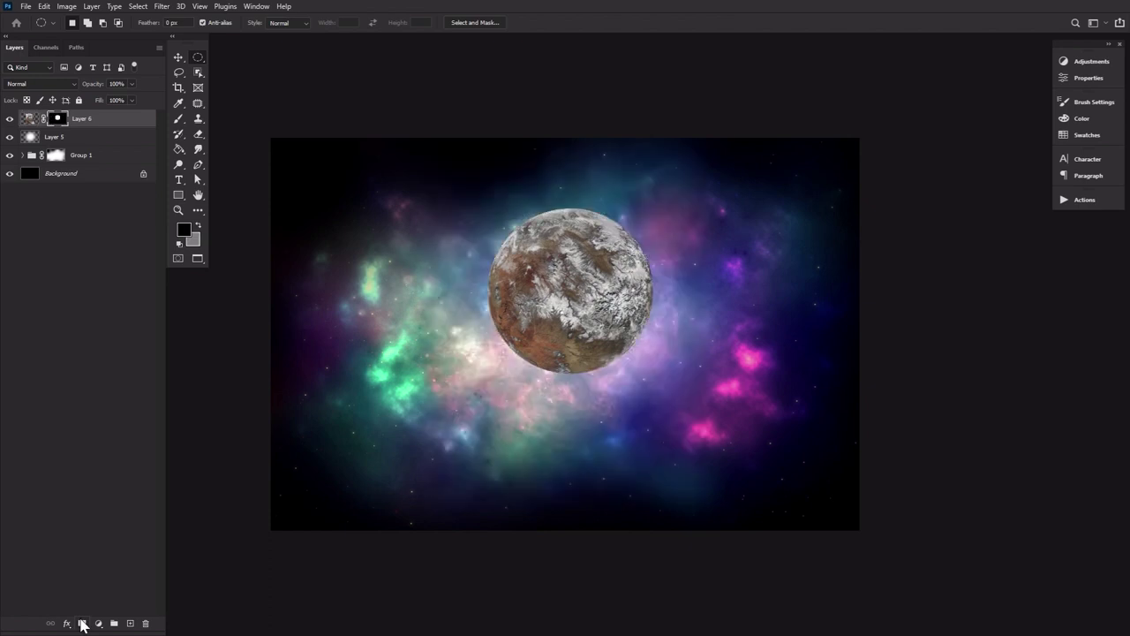
click(179, 58)
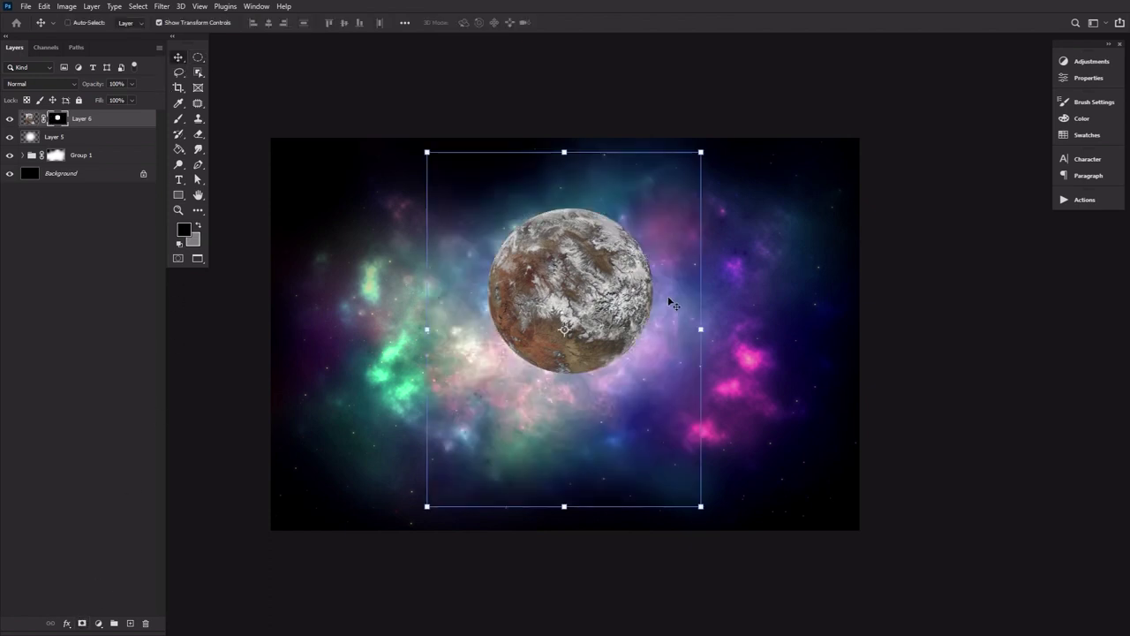
drag(623, 297, 595, 326)
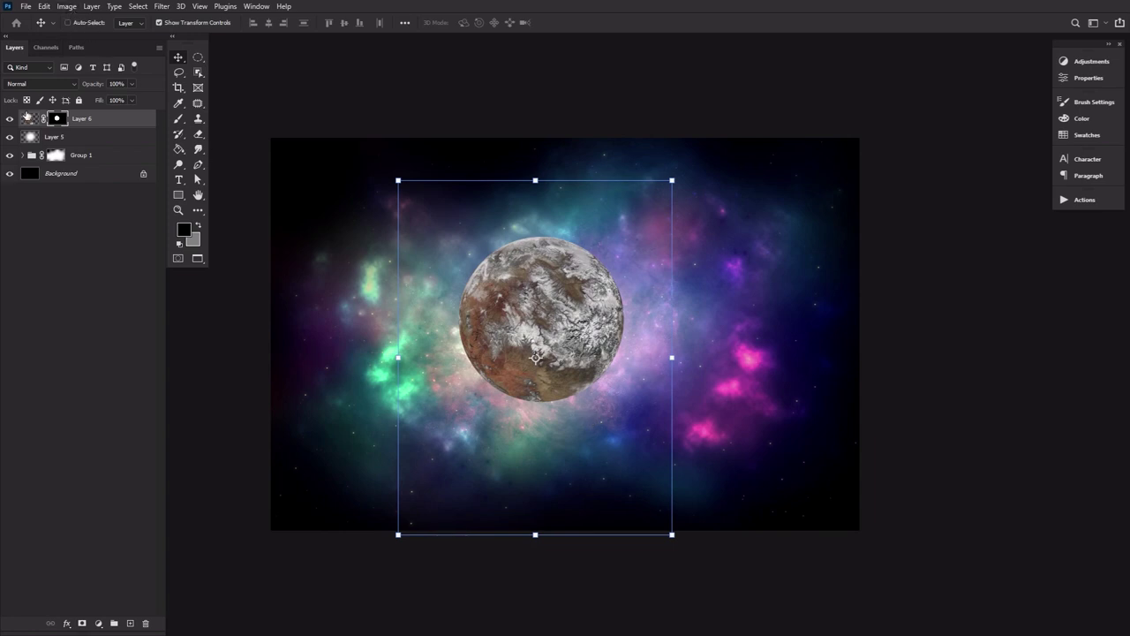
Desaturate the planet texture on Layer 6 with a Hue/Saturation adjustment at Saturation -87
click(66, 6)
mouse_move(106, 34)
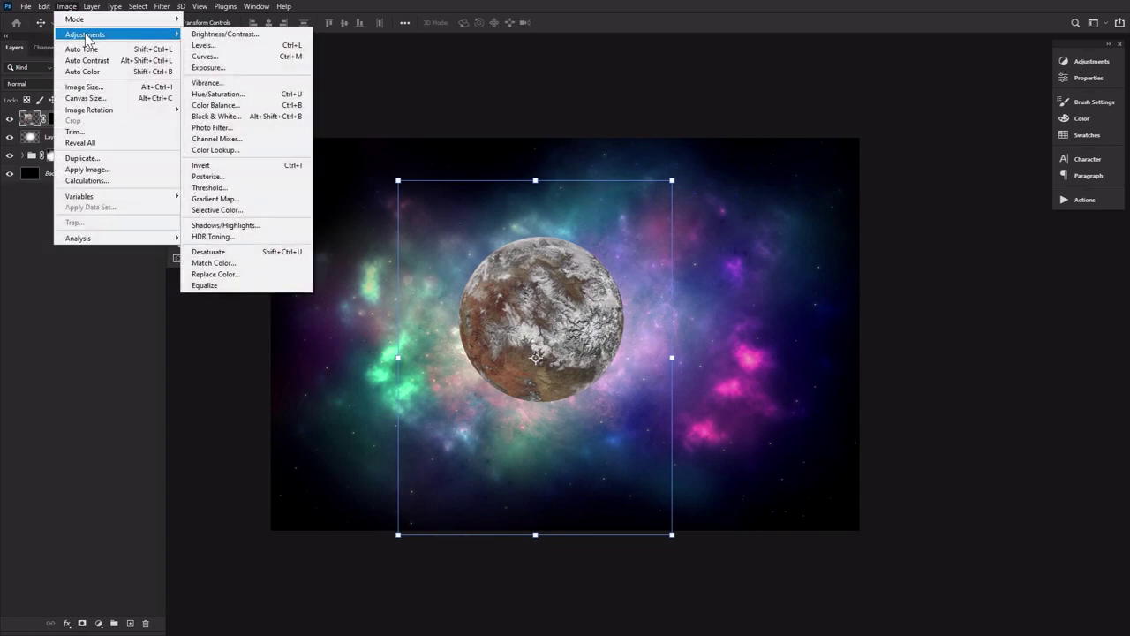
click(216, 93)
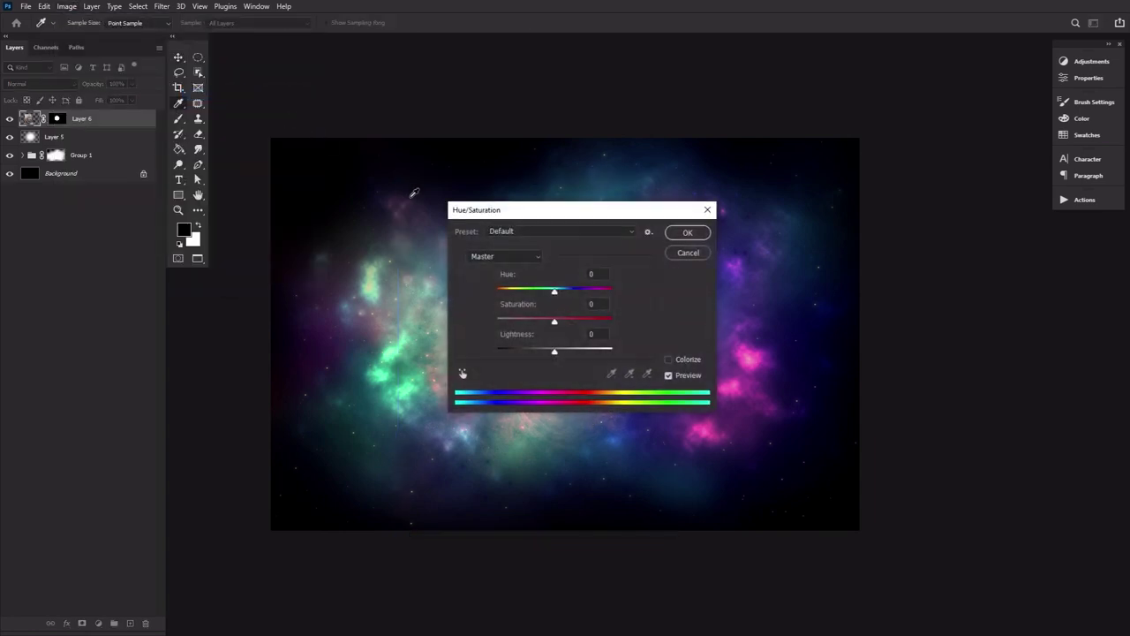
click(600, 302)
text(-87)
click(687, 232)
key(v)
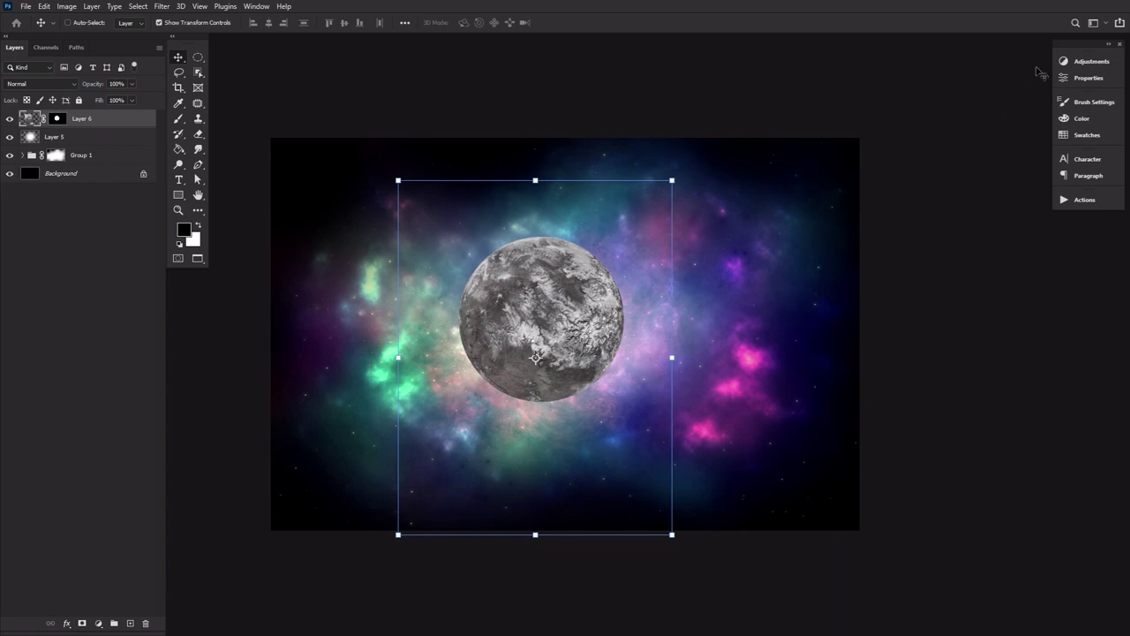
Add a Curves adjustment clipped to Layer 6, lowering the white end and placing a point at input 175, output 41 to darken the planet
click(1064, 62)
click(914, 85)
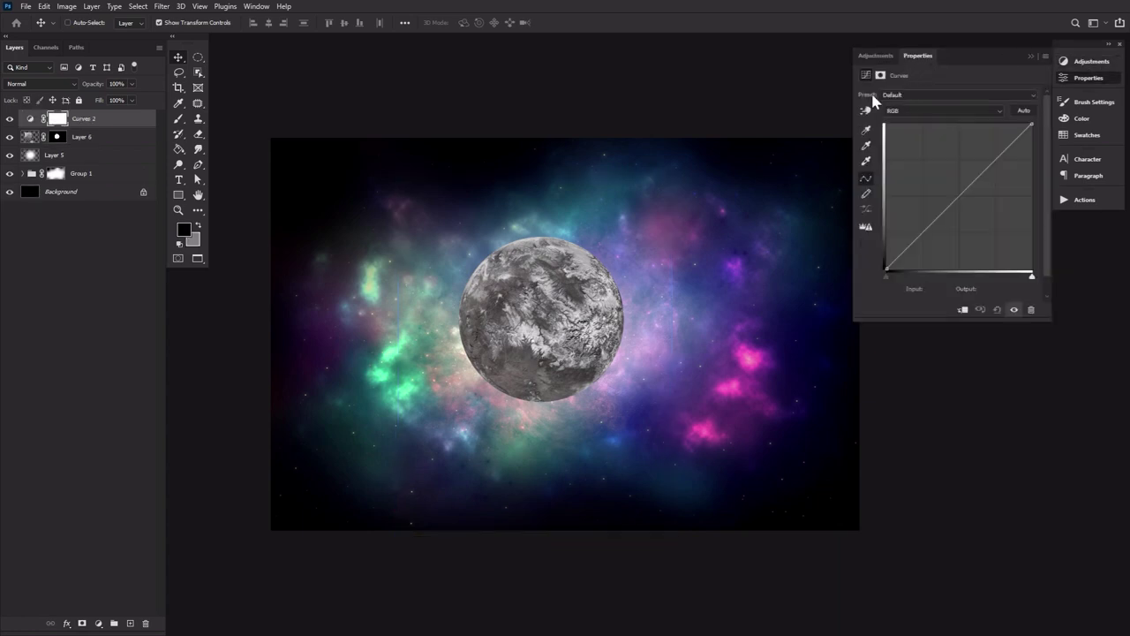
alt+click(130, 128)
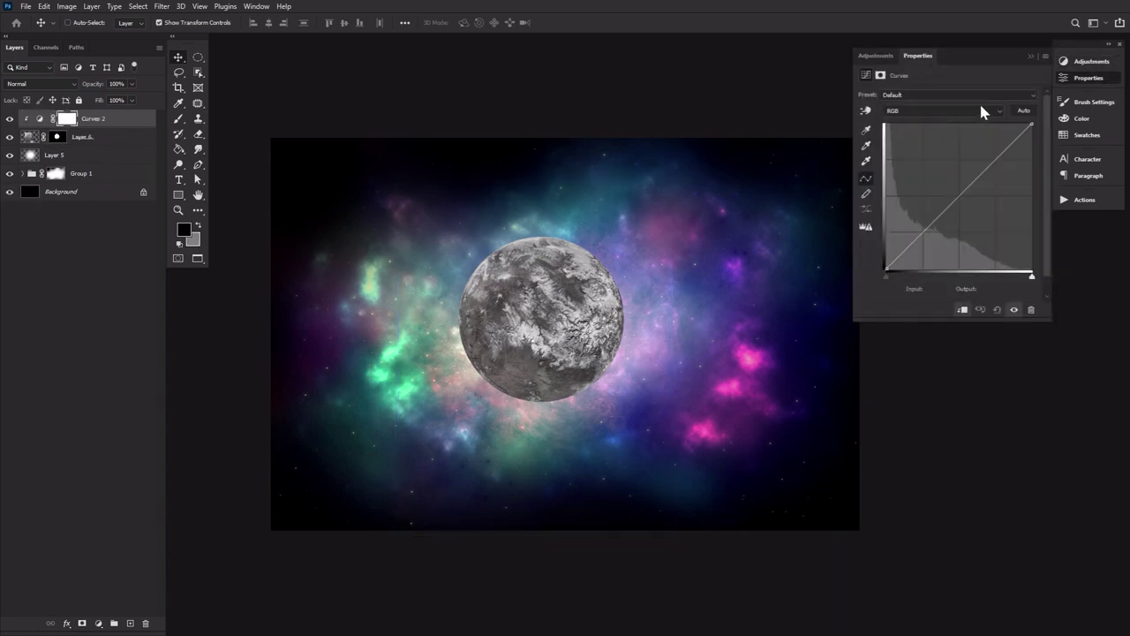
drag(1035, 128, 990, 246)
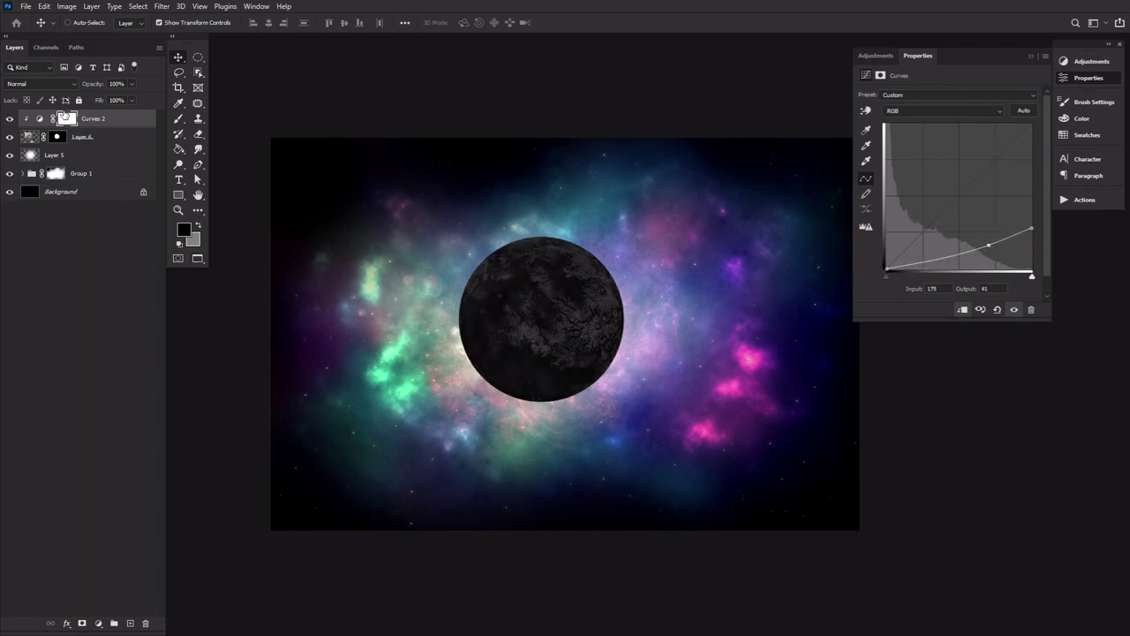
Paint black on the Curves 2 mask around the planet's outer edge with a 400 px soft round brush
click(41, 119)
click(180, 119)
click(67, 119)
key(bracketright)
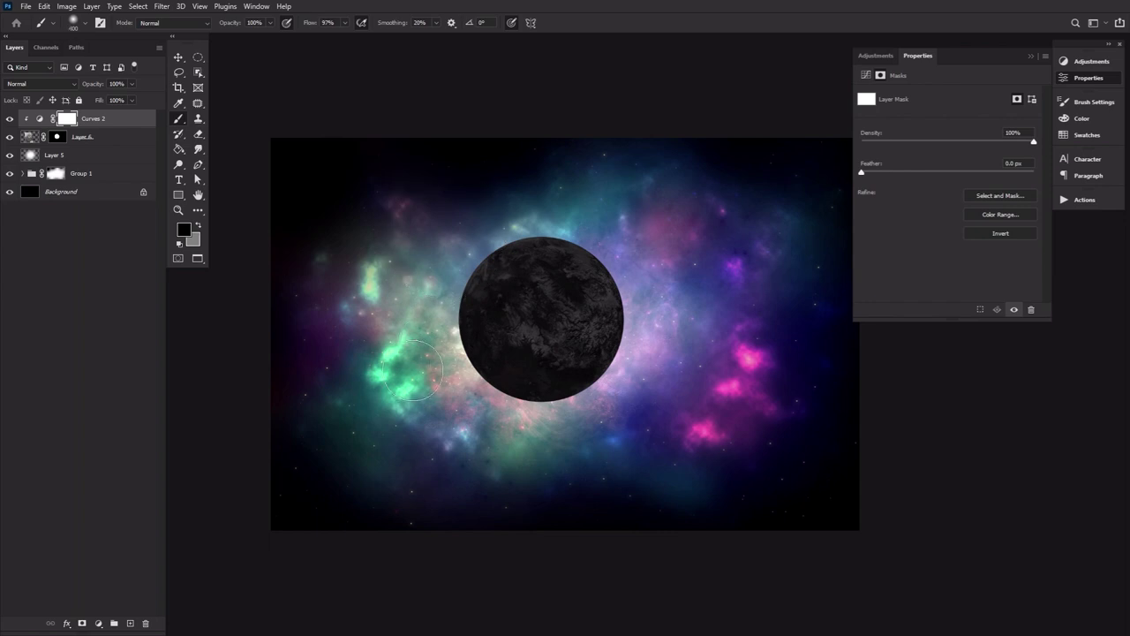
mouse_move(425, 369)
mouse_down()
mouse_move(484, 217)
mouse_move(529, 205)
mouse_move(654, 335)
mouse_move(538, 441)
mouse_up()
drag(538, 441, 442, 399)
Refine the lit rim on the Curves 2 mask with a smaller 125 px soft brush along the planet's edge
key(bracketleft)
key(bracketleft)
key(bracketleft)
key(bracketleft)
key(bracketleft)
mouse_move(478, 385)
mouse_down()
mouse_move(456, 340)
mouse_move(463, 268)
mouse_move(621, 269)
mouse_move(552, 414)
mouse_move(492, 401)
mouse_move(558, 387)
mouse_move(510, 364)
mouse_up()
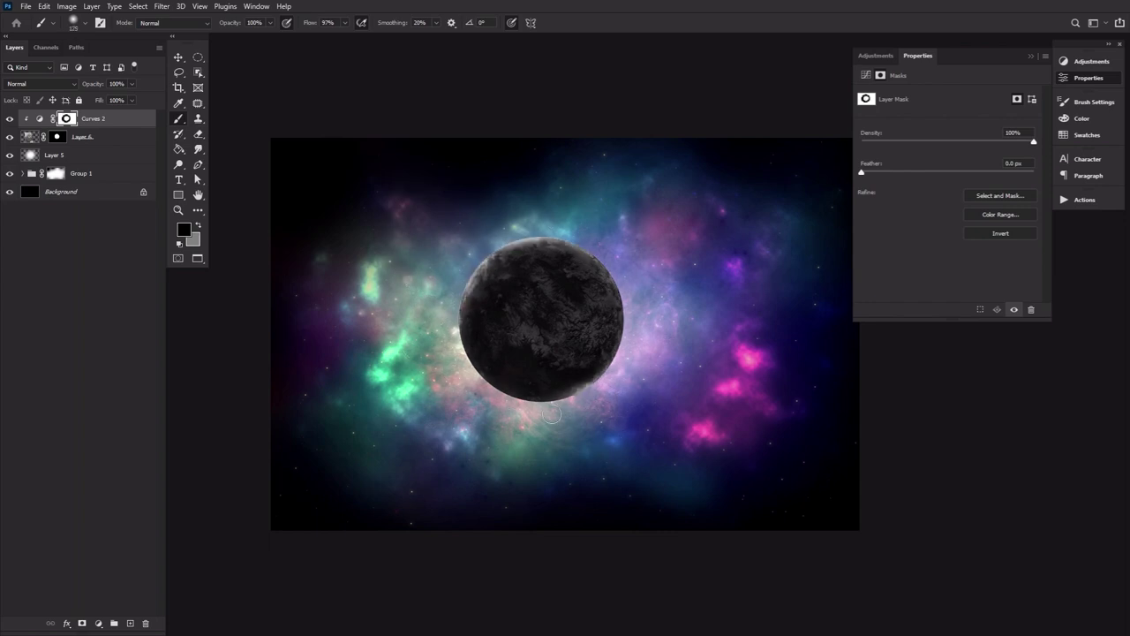
Reset the colours to default and paint white on the Curves 2 mask to restore shadow inside the planet's lower edge
key(x)
key(x)
click(179, 243)
mouse_move(582, 368)
mouse_down()
mouse_move(523, 372)
mouse_move(530, 385)
mouse_up()
key(x)
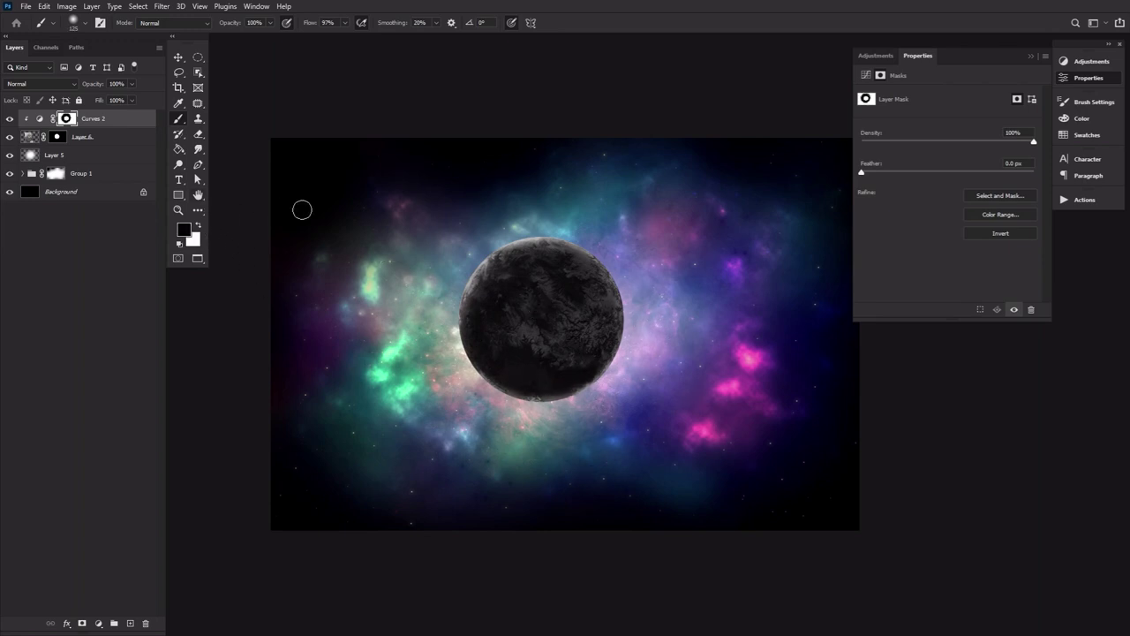
Add a Color Balance adjustment clipped to the planet with midtones Cyan-Red -32, Magenta-Green +11 and Yellow-Blue +32
click(1083, 63)
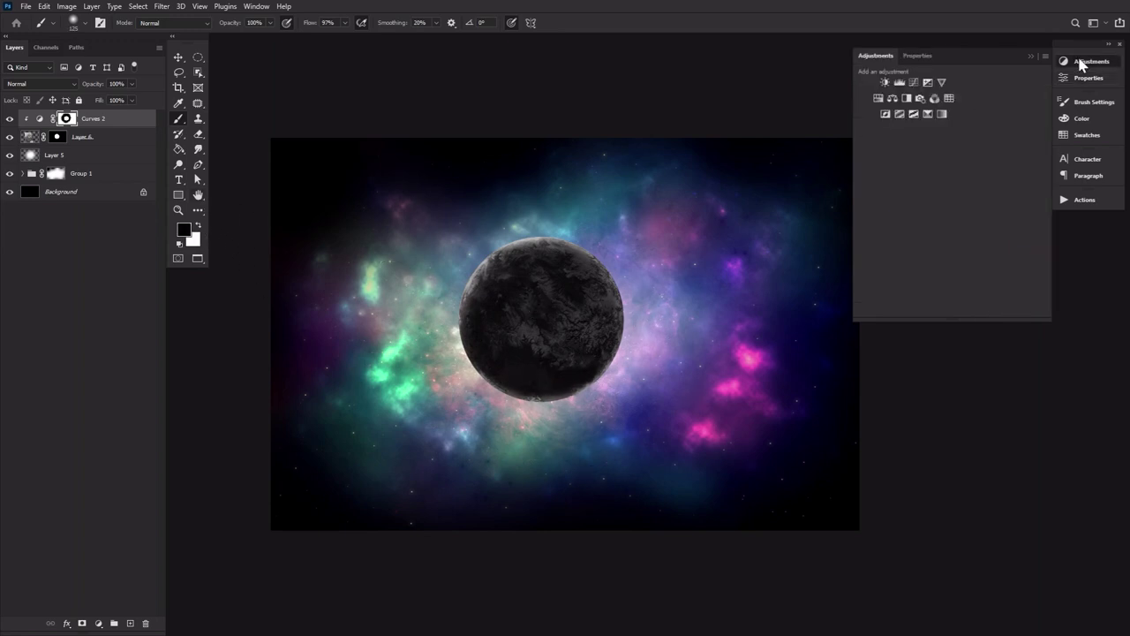
click(893, 98)
alt+click(124, 127)
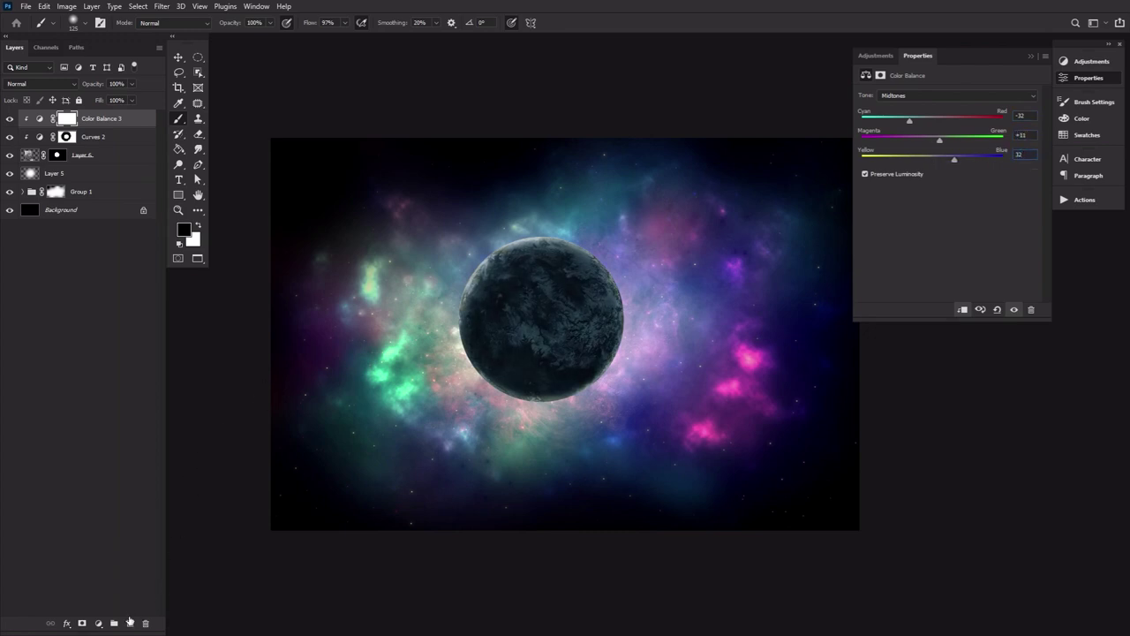
Add a new layer clipped to the planet above Color Balance 3 and set its blend mode to Soft Light
click(130, 623)
alt+click(124, 127)
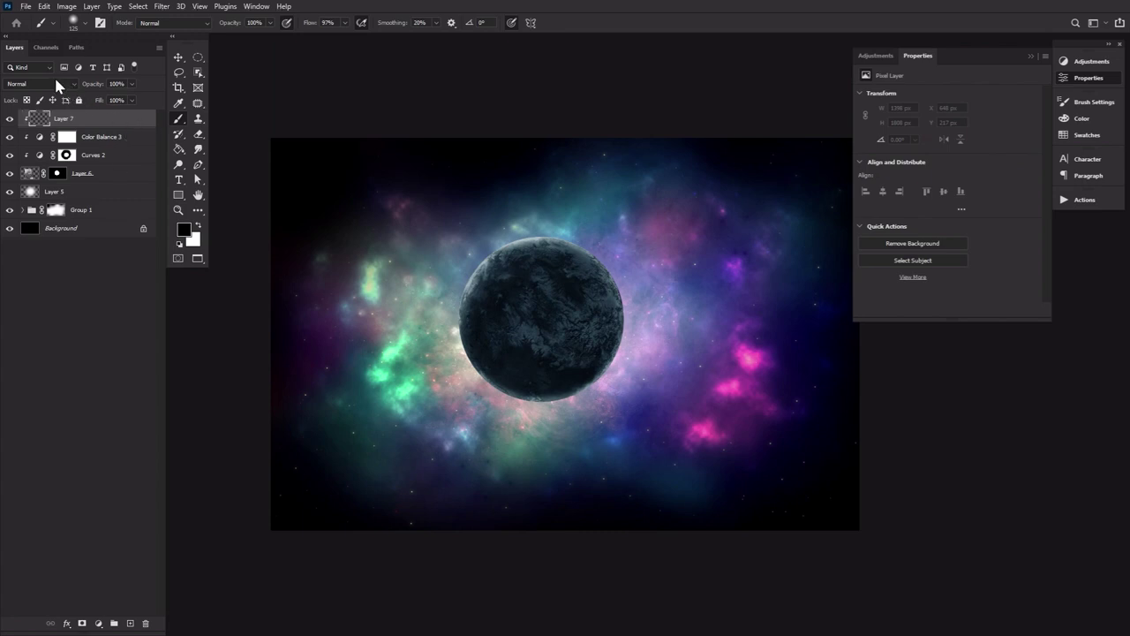
click(56, 83)
click(46, 234)
click(1089, 80)
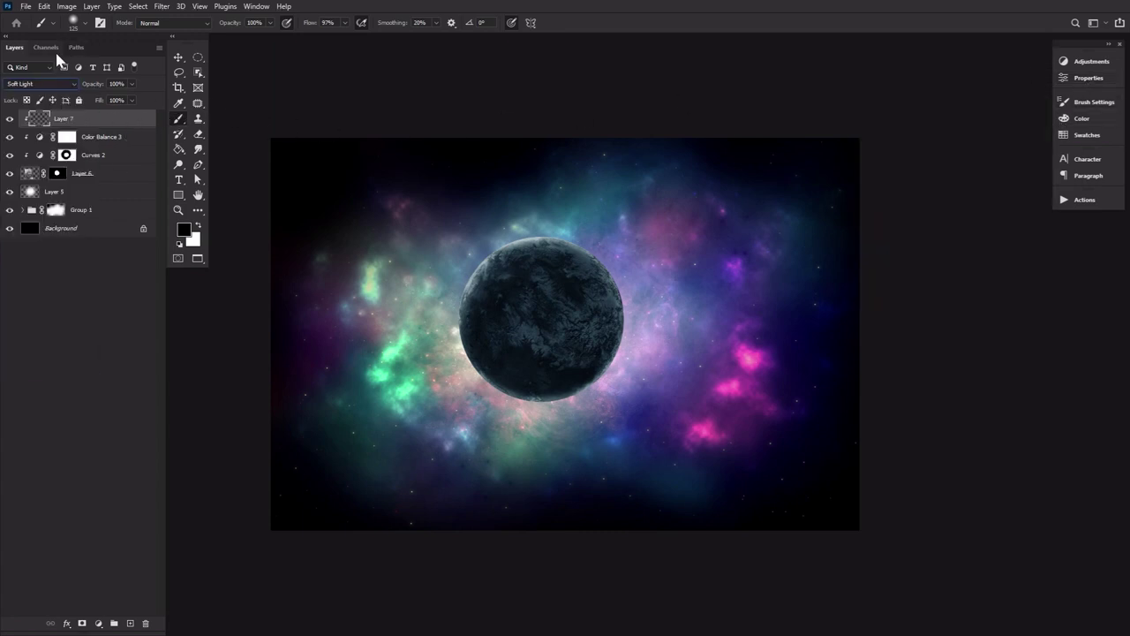
Choose the Airbrush Soft Round 100 brush preset and enlarge the brush to 600 px
click(38, 68)
click(38, 67)
click(77, 26)
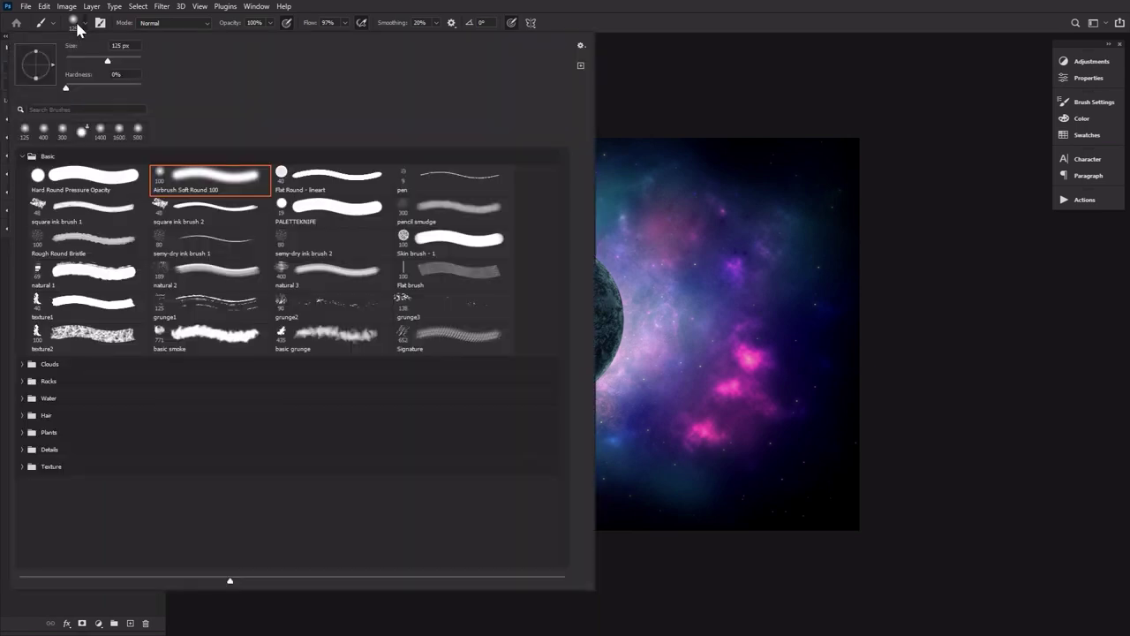
double_click(190, 175)
key(bracketright)
key(bracketright)
key(bracketright)
key(bracketright)
key(bracketright)
key(bracketright)
key(bracketright)
key(bracketright)
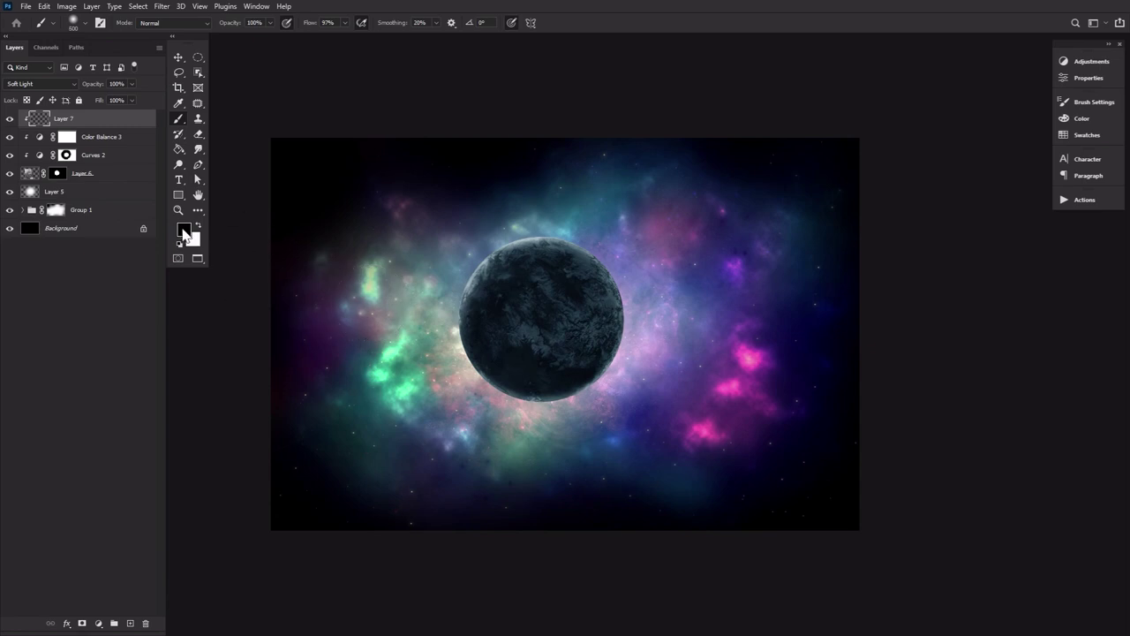
Set the foreground colour to light pink #ffc4e9 and paint it on Layer 7 along the planet's upper and right edges
click(183, 230)
click(602, 278)
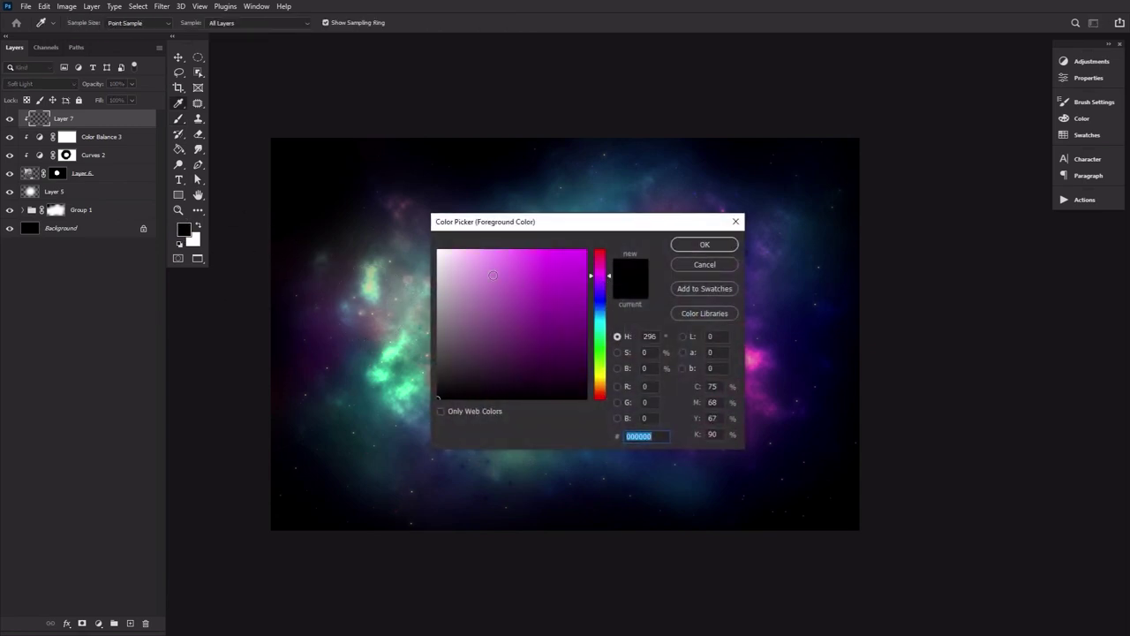
drag(493, 274, 468, 238)
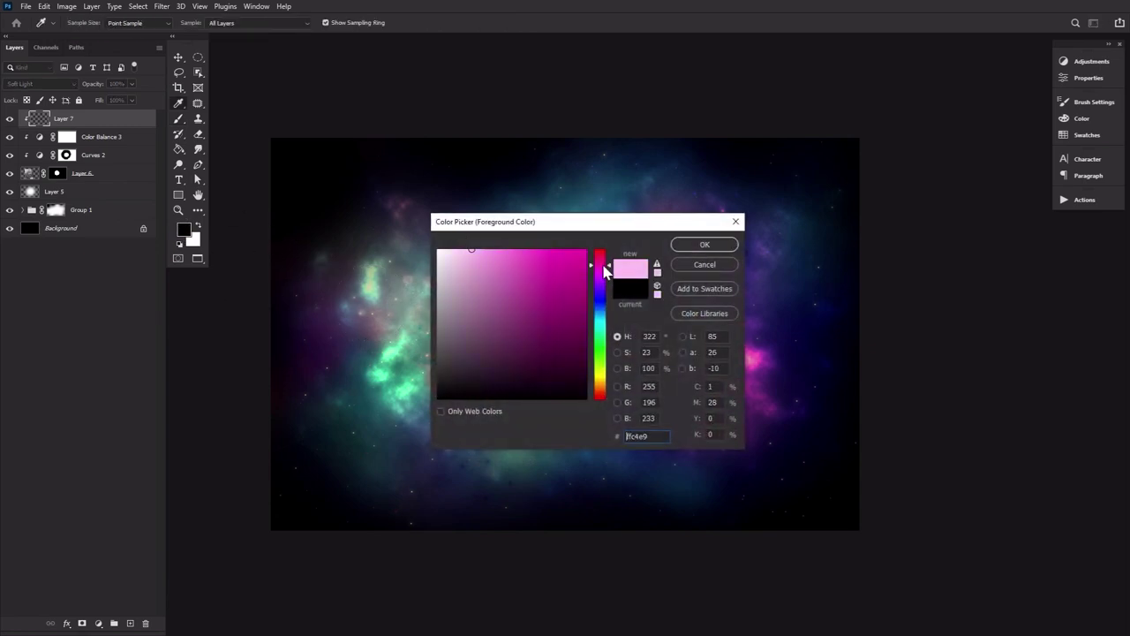
click(697, 245)
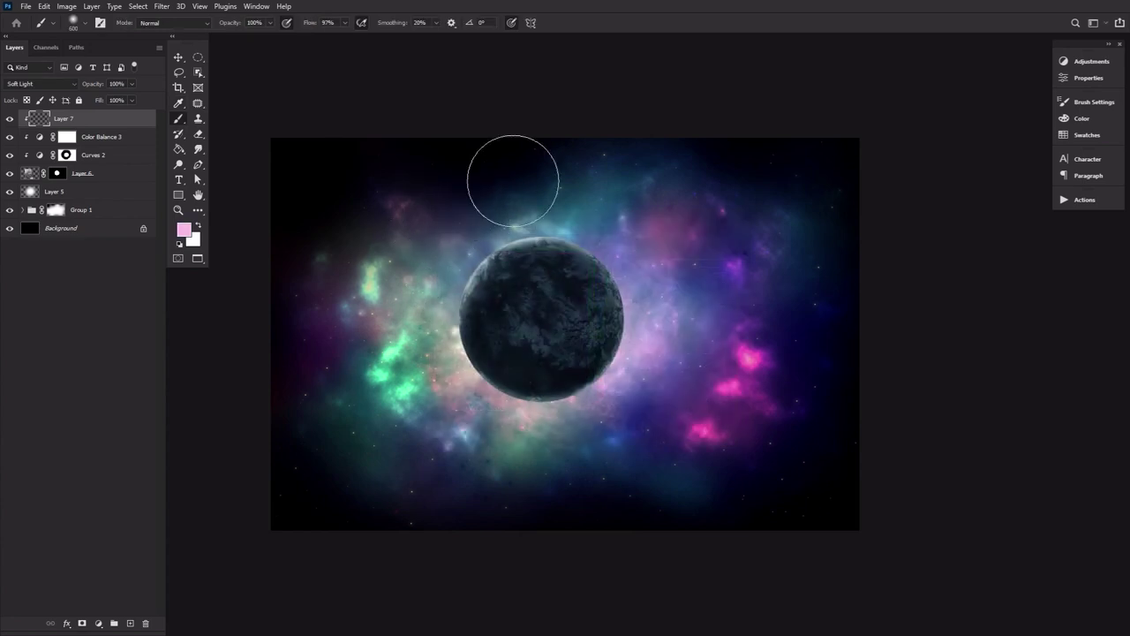
mouse_move(552, 176)
mouse_down()
mouse_move(619, 212)
mouse_move(650, 369)
mouse_move(693, 354)
mouse_move(681, 394)
mouse_up()
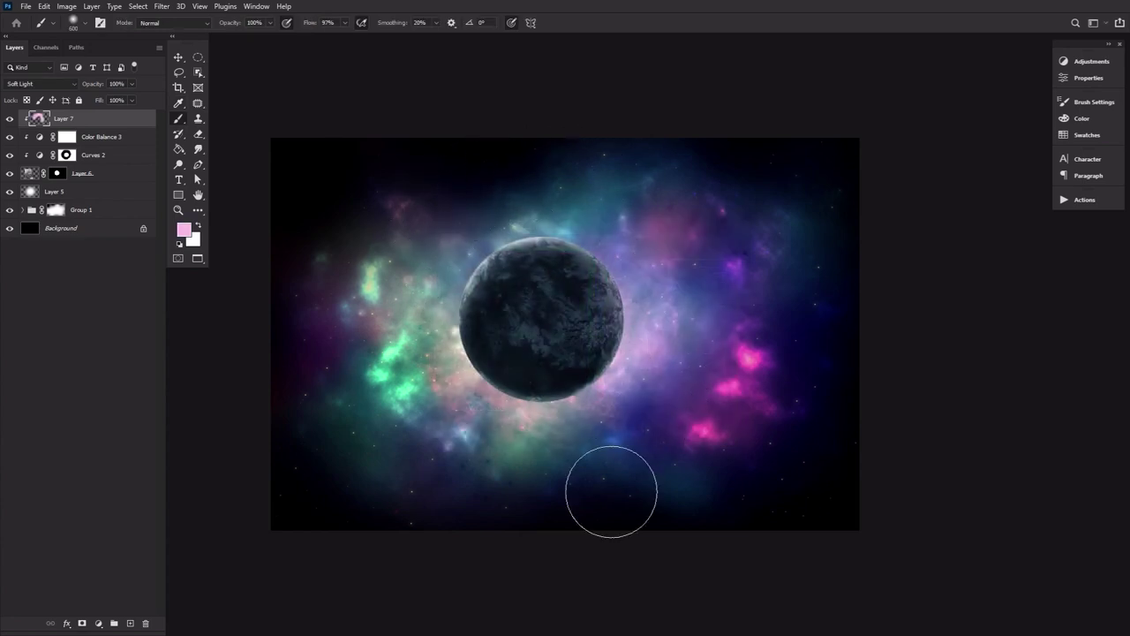
Change the foreground colour to pale blue and paint it on Layer 7 around the planet's rim
click(184, 229)
click(601, 306)
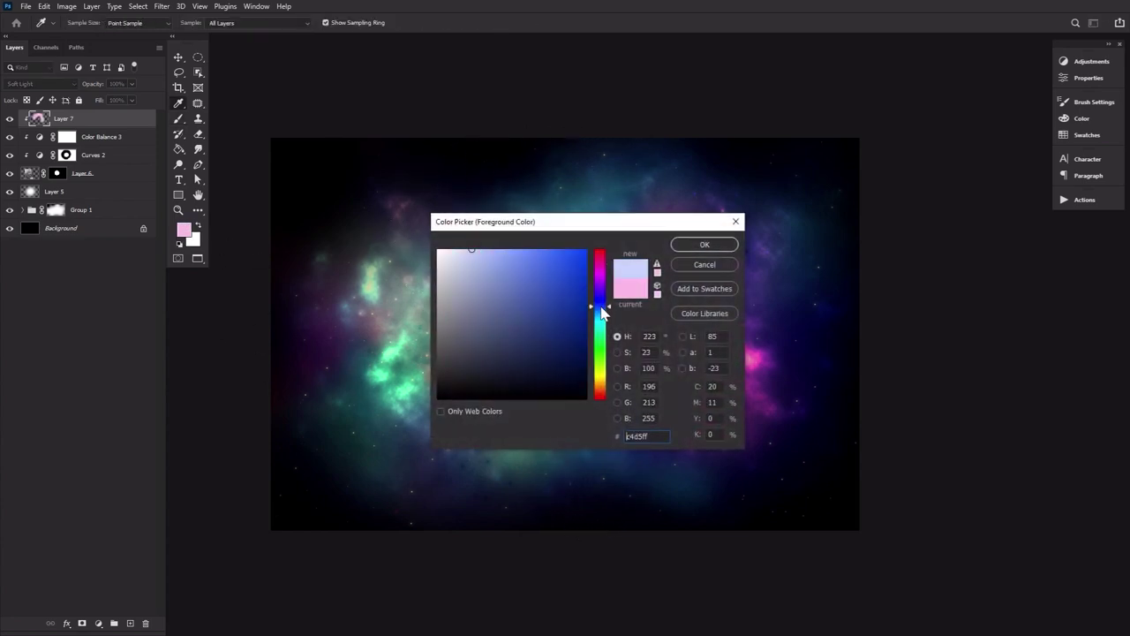
click(697, 247)
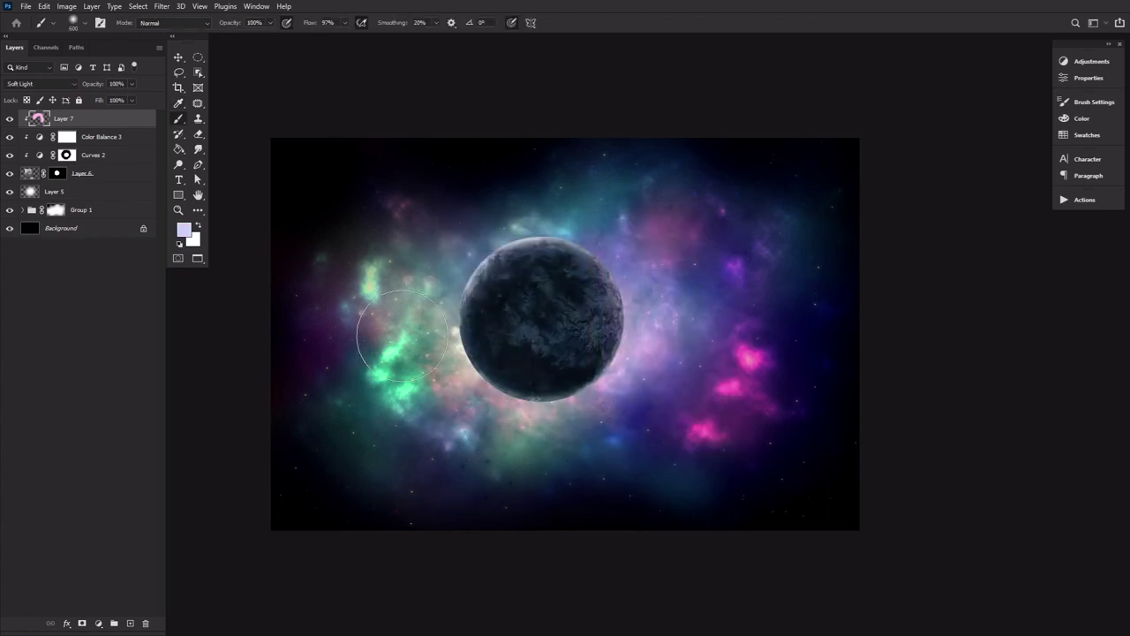
mouse_move(390, 216)
mouse_down()
mouse_move(690, 292)
mouse_move(363, 320)
mouse_move(674, 188)
mouse_move(759, 421)
mouse_up()
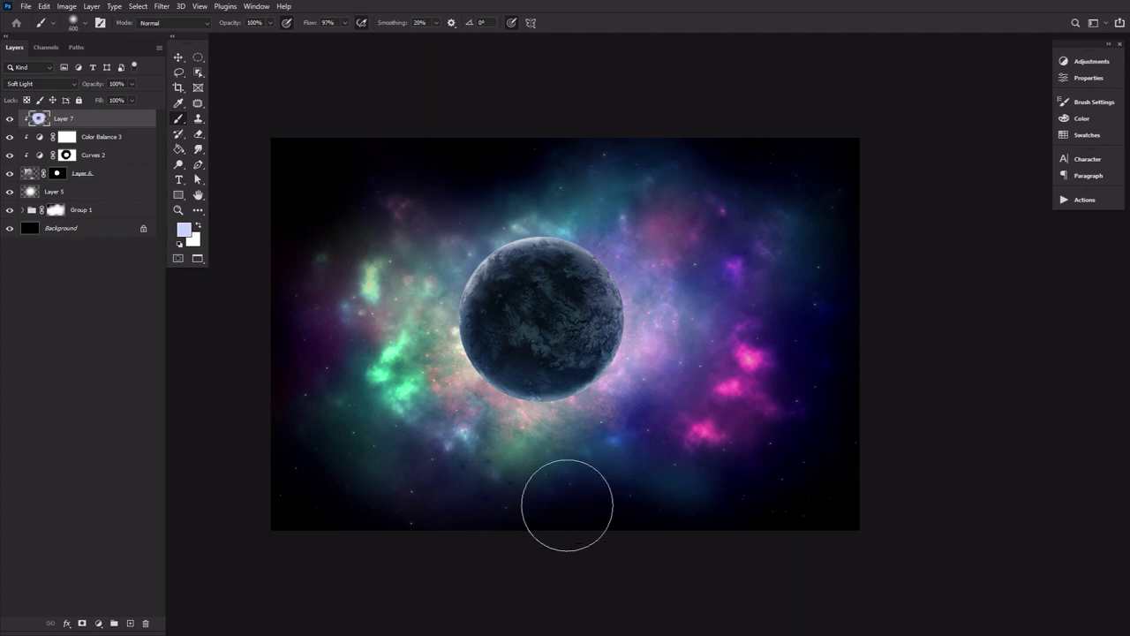
Duplicate Layer 6 to the top of the stack, shrink the copy to about 18% and place it below left of the planet
click(99, 180)
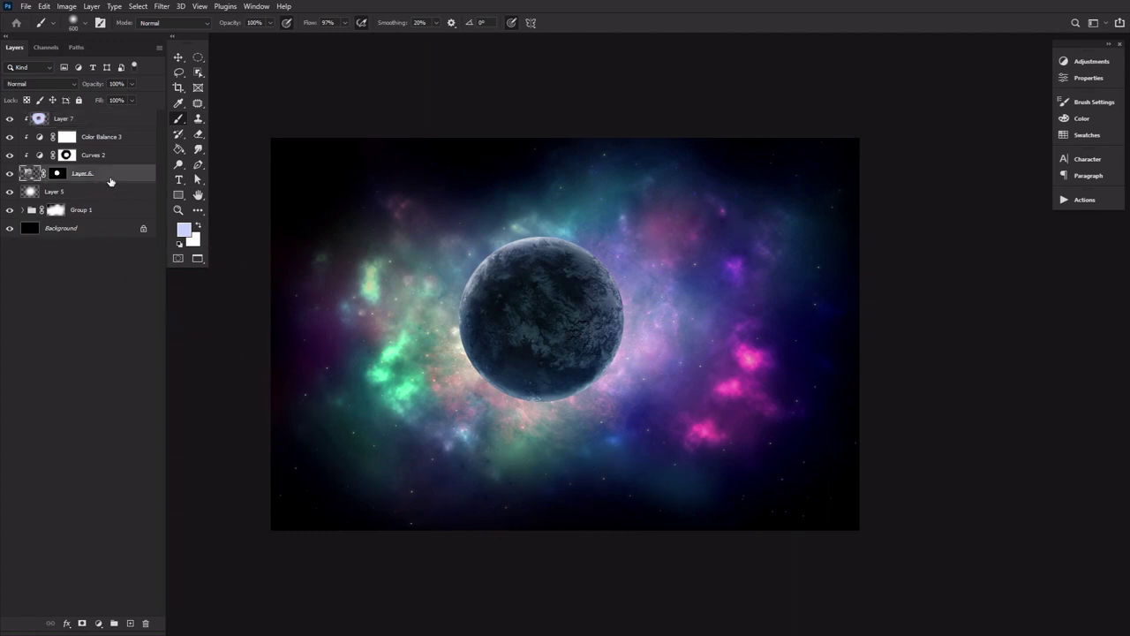
drag(123, 180, 136, 108)
click(179, 58)
drag(531, 174, 386, 394)
Flip the small planet copy vertically, rotate it and apply the transformation
right_click(428, 425)
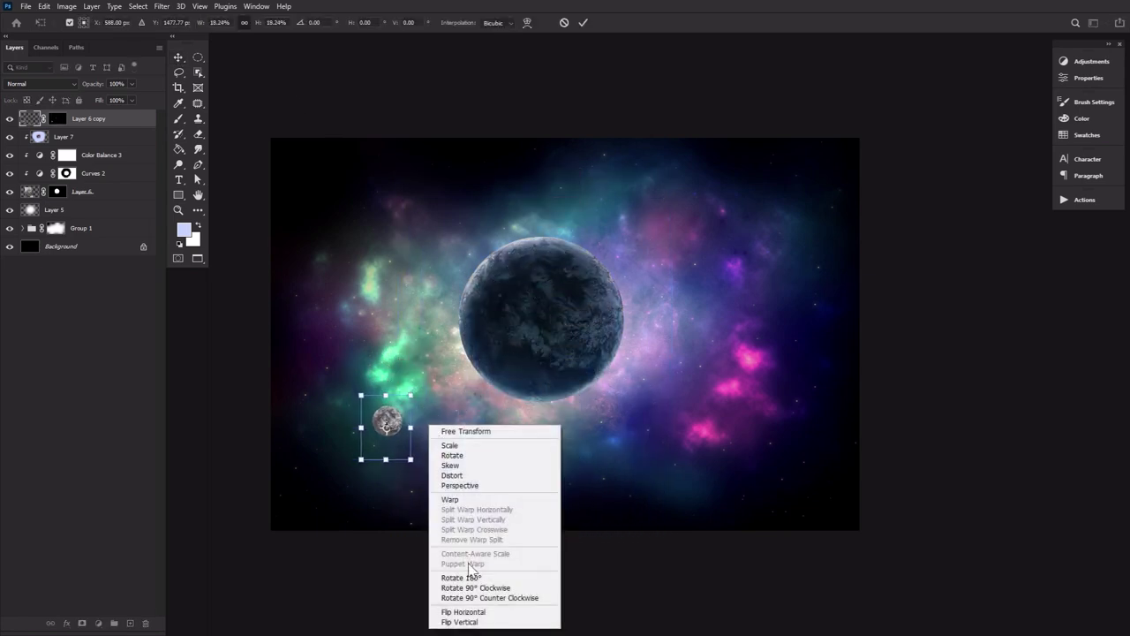
click(461, 617)
right_click(429, 426)
click(459, 617)
drag(422, 452, 481, 422)
click(583, 23)
Duplicate the small planet to the right side of the nebula, then flip, rotate and resize the copy
drag(409, 449, 696, 500)
key(ctrl+t)
right_click(779, 429)
click(860, 627)
drag(818, 435, 814, 448)
mouse_move(766, 416)
mouse_down()
mouse_move(761, 398)
mouse_move(762, 413)
mouse_up()
click(587, 27)
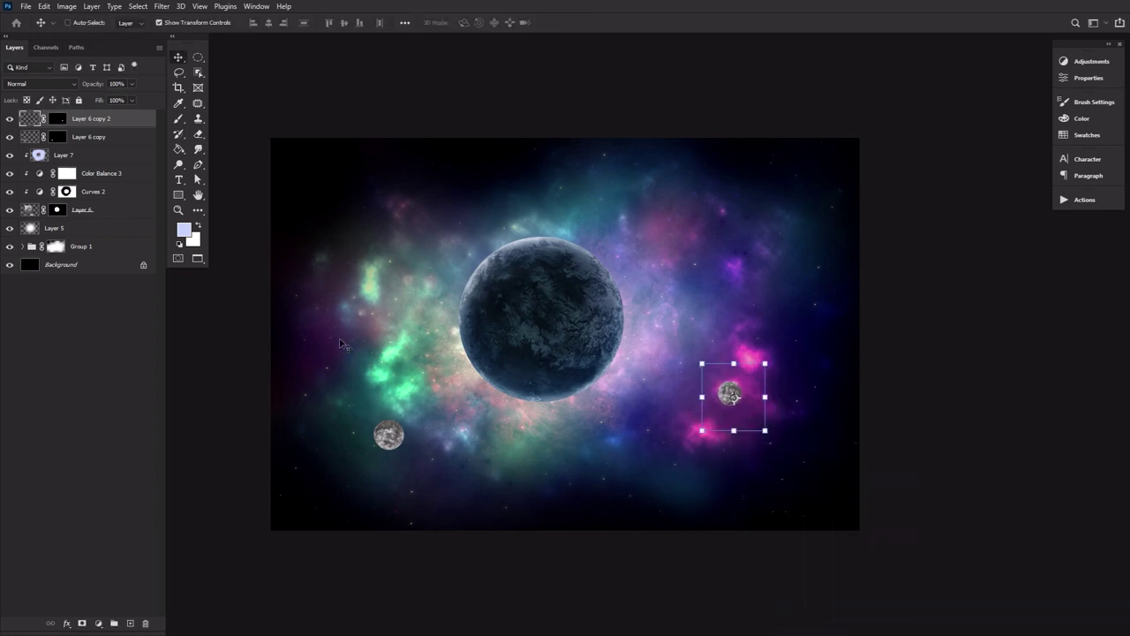
Group the two small planet layers and add a new layer clipped to the group
shift+click(88, 137)
key(ctrl+g)
click(130, 623)
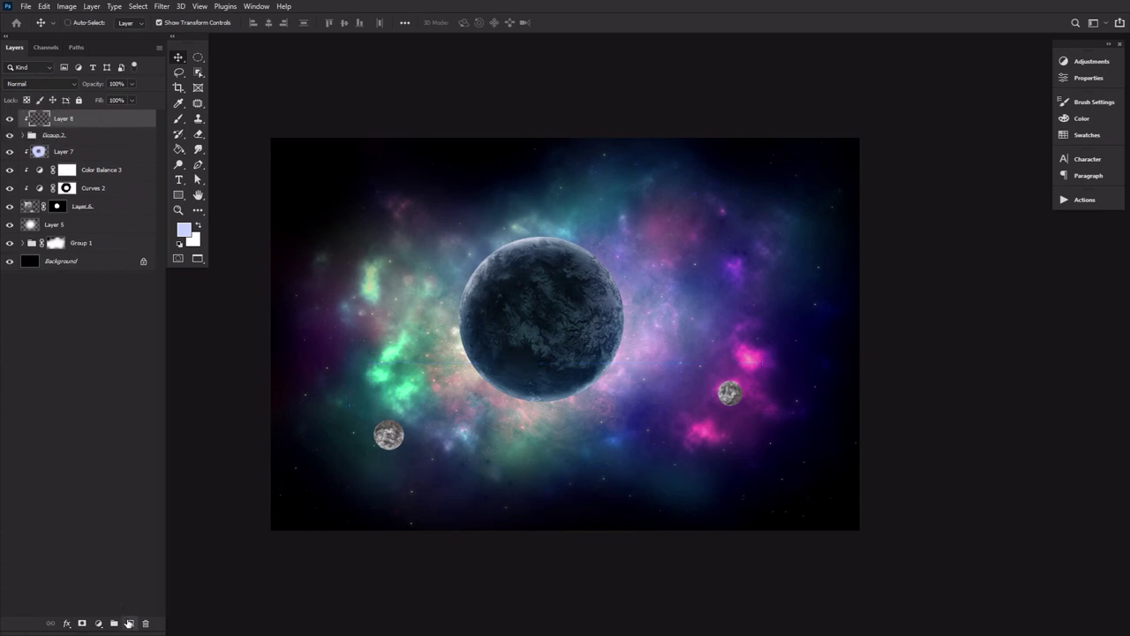
Add another new layer above Layer 8, clip it to the small planets group and set its blend mode to Soft Light
alt+click(92, 126)
click(130, 623)
alt+click(115, 128)
click(42, 84)
click(53, 236)
Paint soft black shading over the outer sides of both small planets on the two clipped layers, adjusting the brush size
key(d)
key(b)
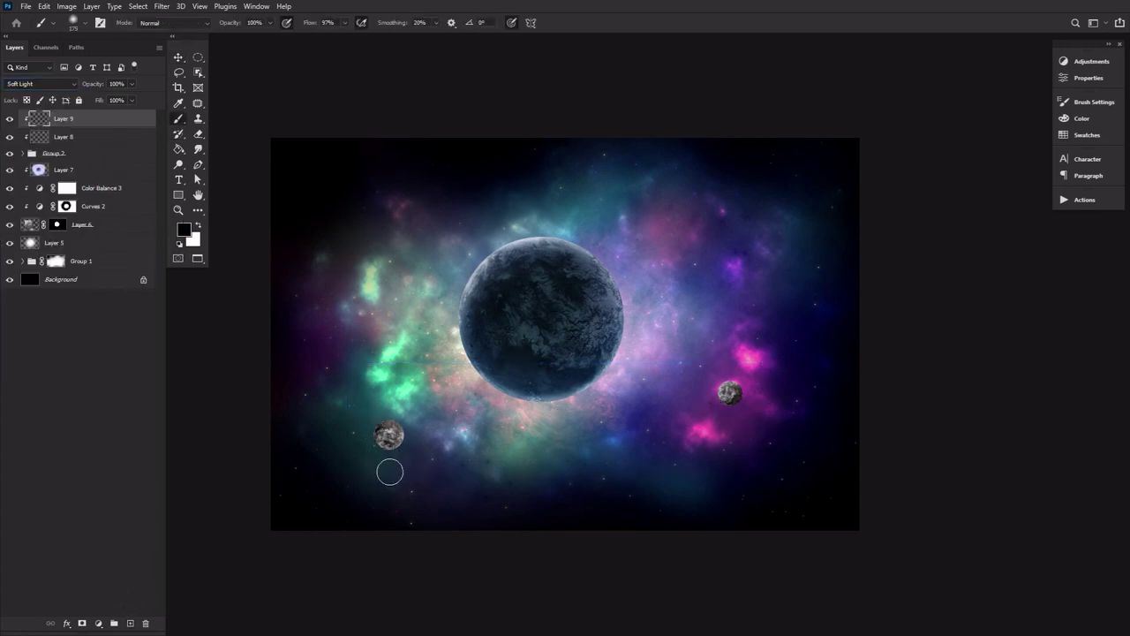
key(alt+bracketleft)
key(bracketright)
key(bracketright)
key(bracketright)
key(bracketright)
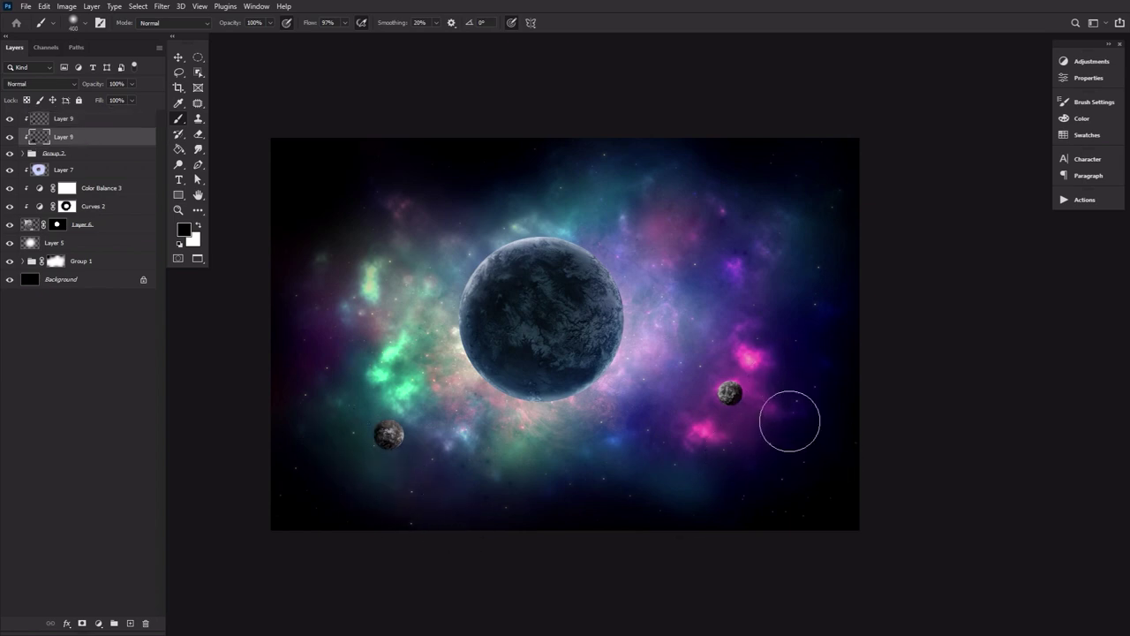
key(bracketleft)
key(bracketleft)
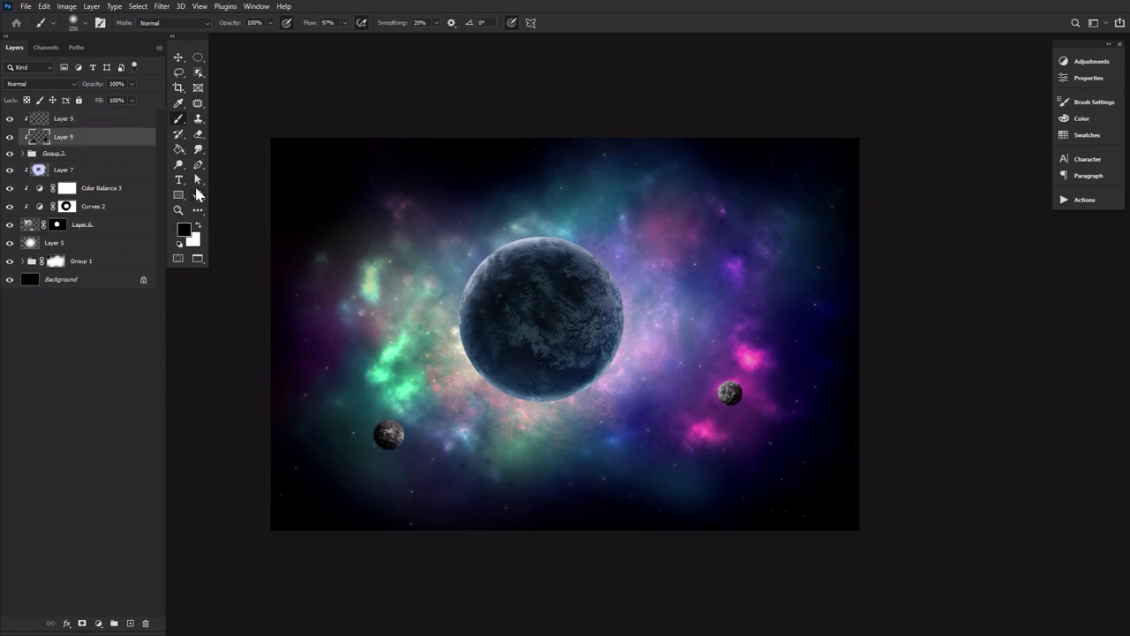
Add a clipped Hue/Saturation adjustment for the small planets with saturation -87 and move it above Layer 9
click(1086, 61)
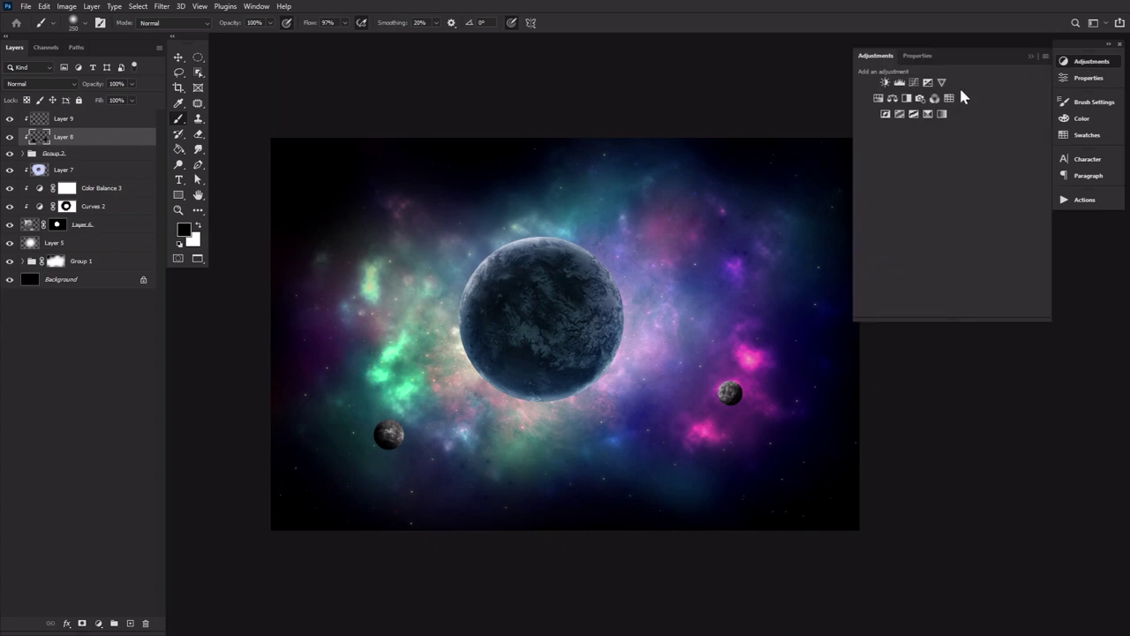
click(878, 98)
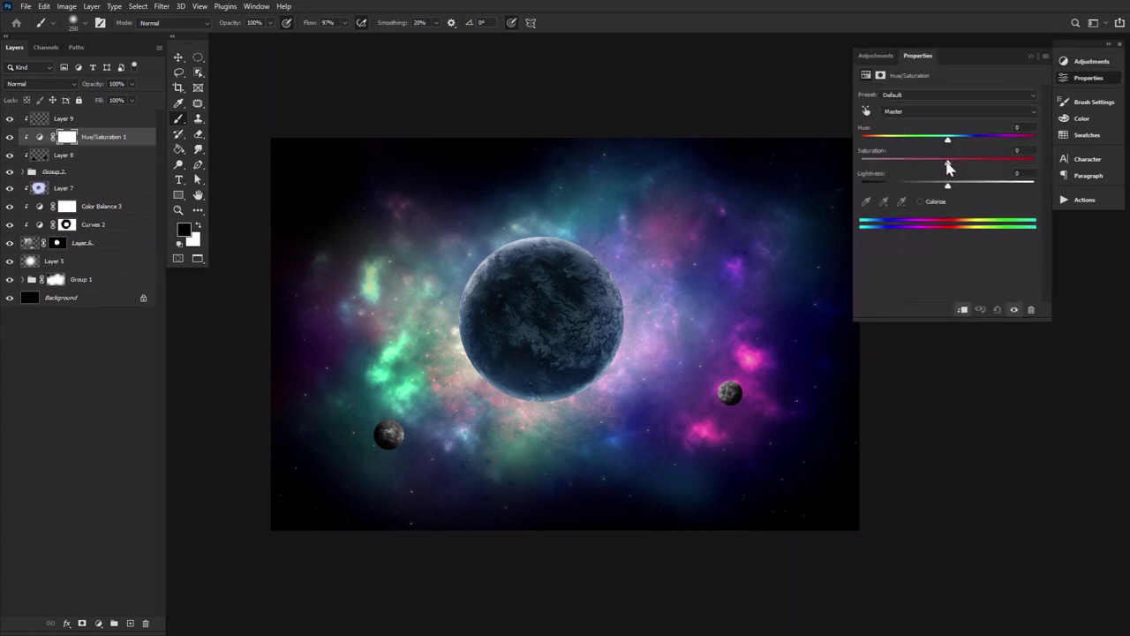
drag(947, 165, 873, 163)
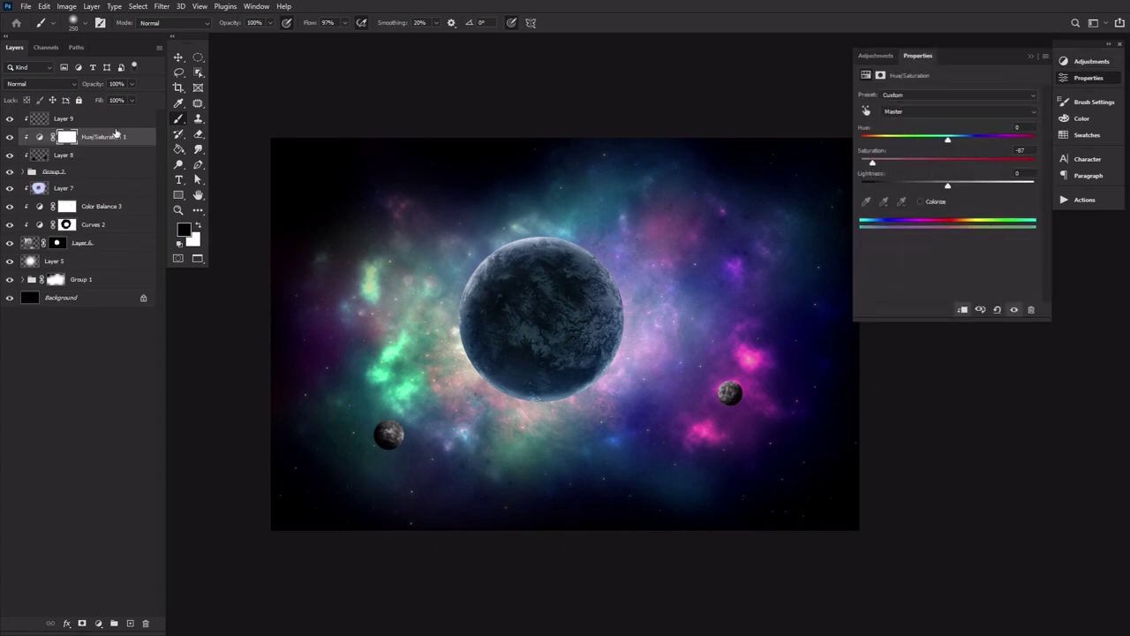
drag(88, 134, 127, 119)
Add a clipped Color Balance adjustment above Layer 9 with Cyan-Red at -54 and move it above the Hue/Saturation layer
click(123, 139)
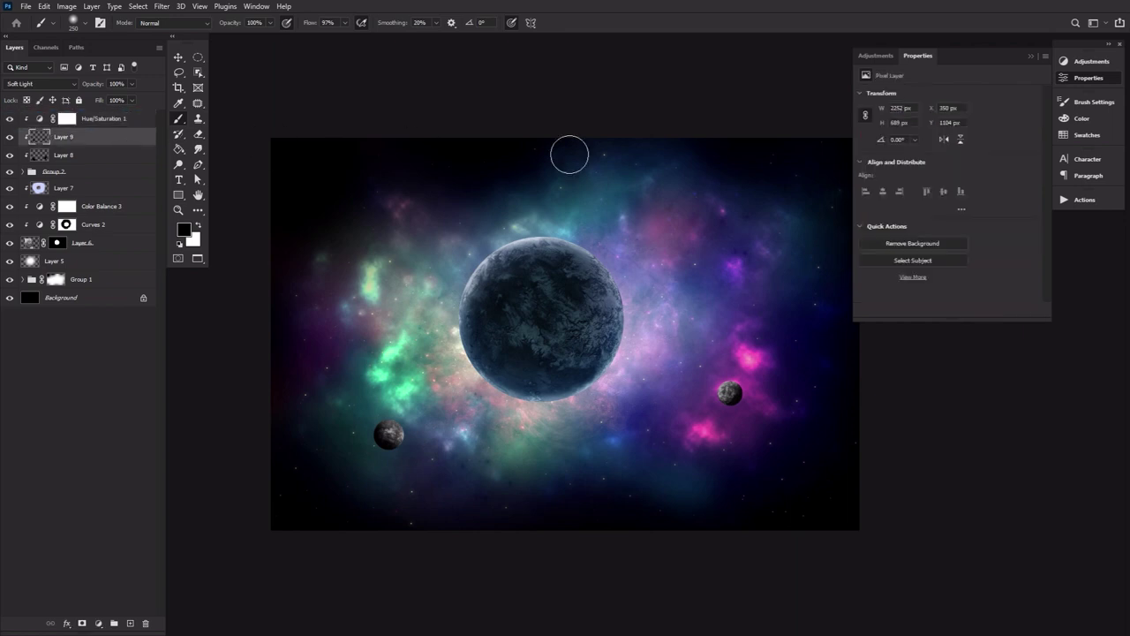
click(1092, 62)
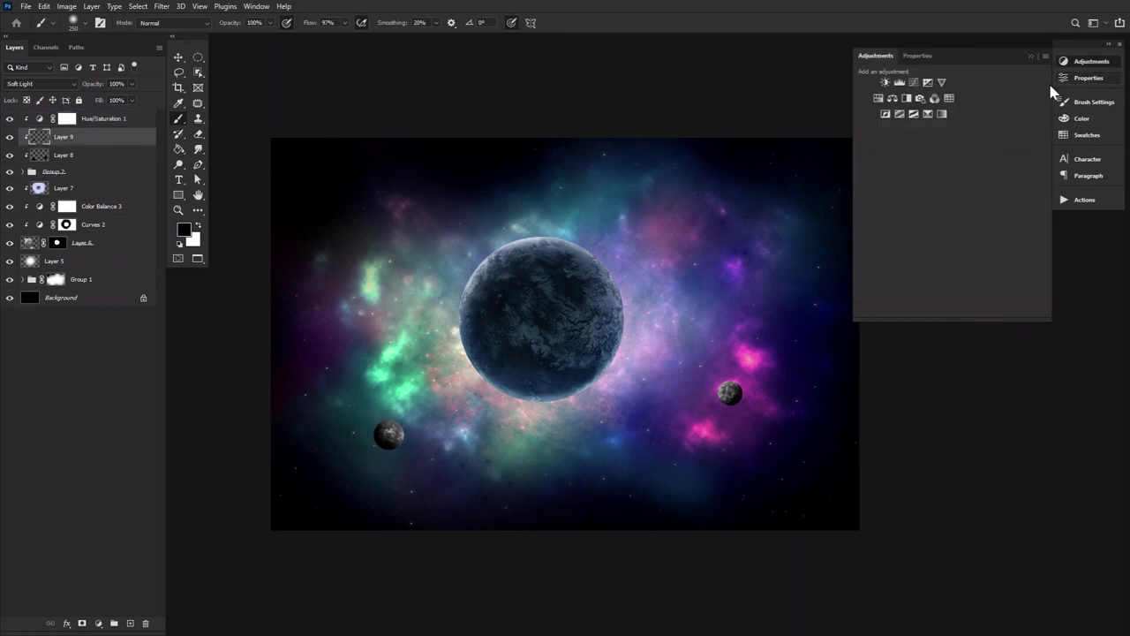
click(891, 100)
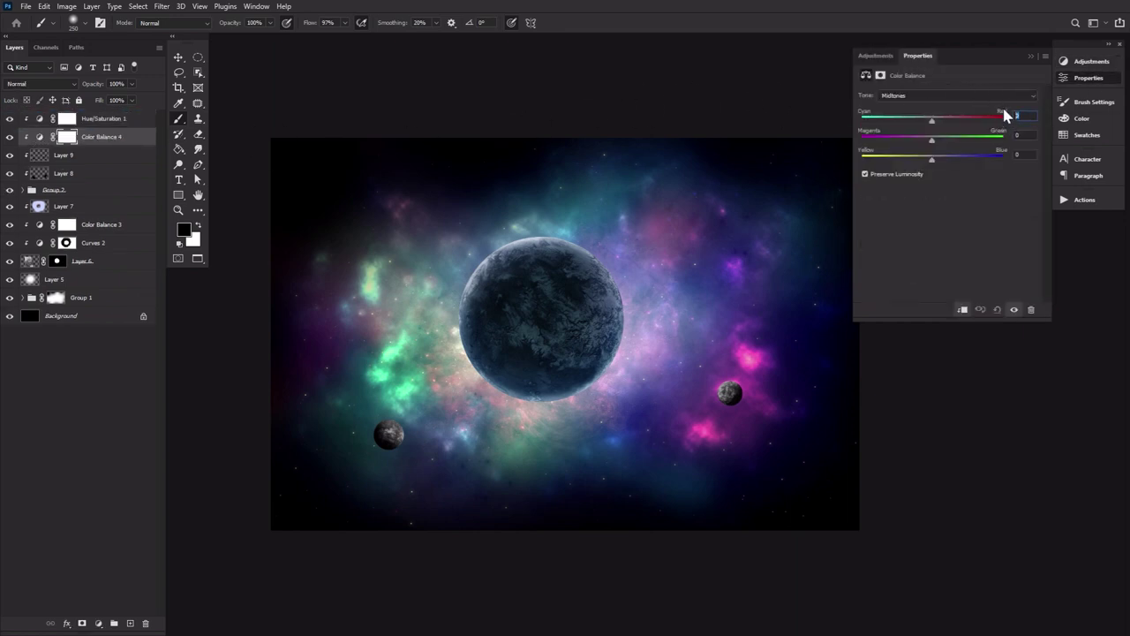
text(-54)
drag(92, 135, 134, 116)
Add a new unclipped layer at the top of the stack and set its blend mode to Soft Light
click(130, 623)
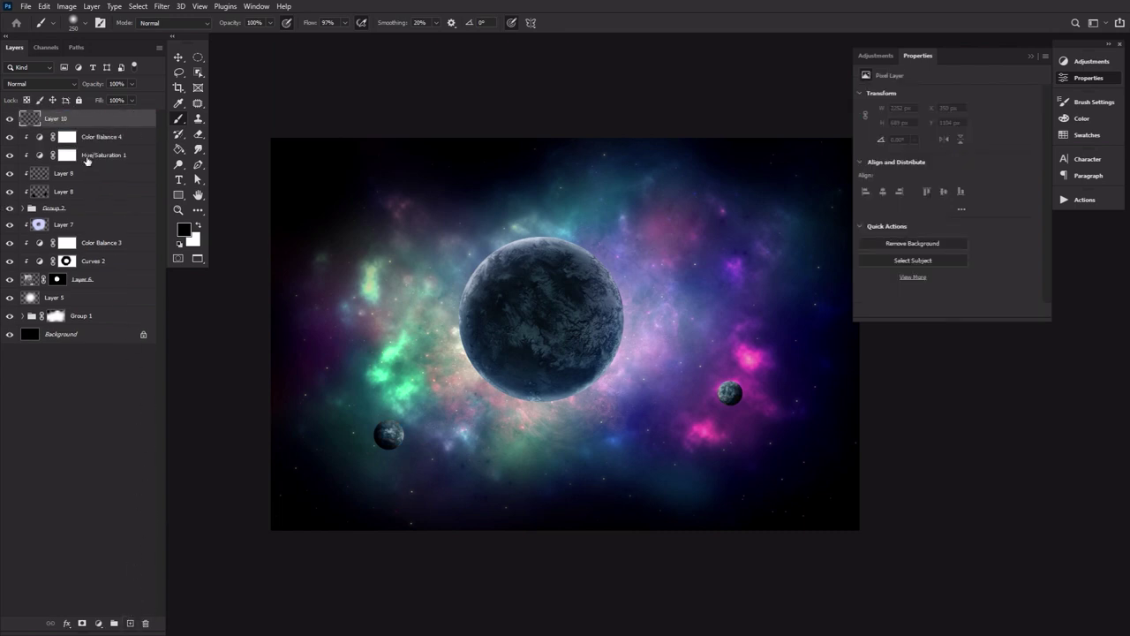
click(56, 85)
click(58, 233)
click(1104, 83)
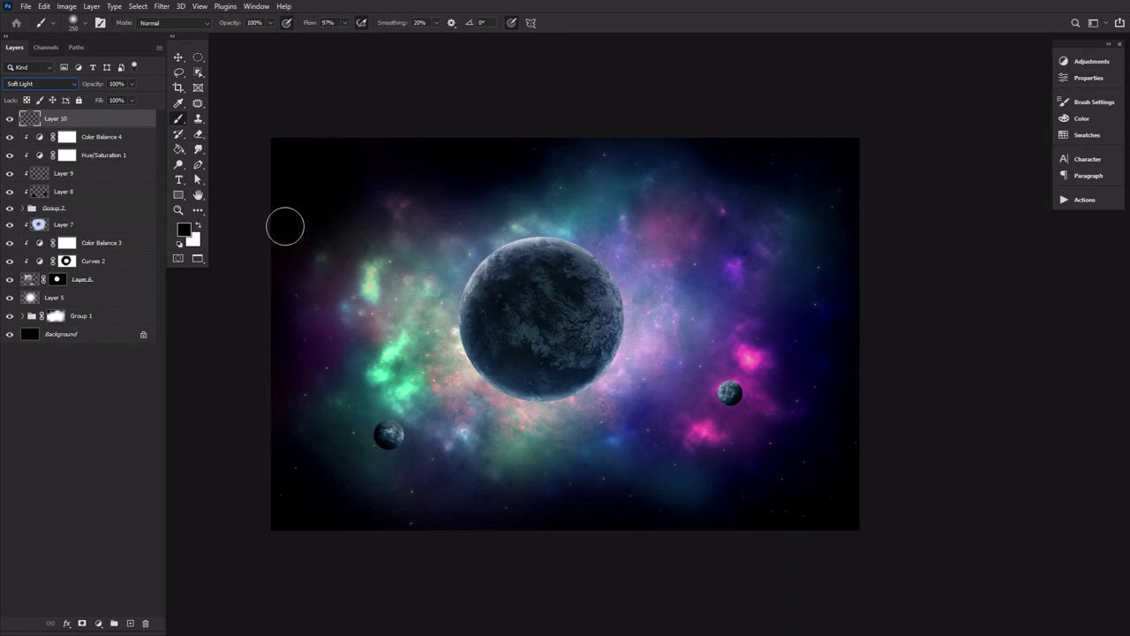
Choose light pink (ffaad4) as the foreground colour and paint it with a large soft brush over the nebula's upper left and the planet's edge
click(184, 231)
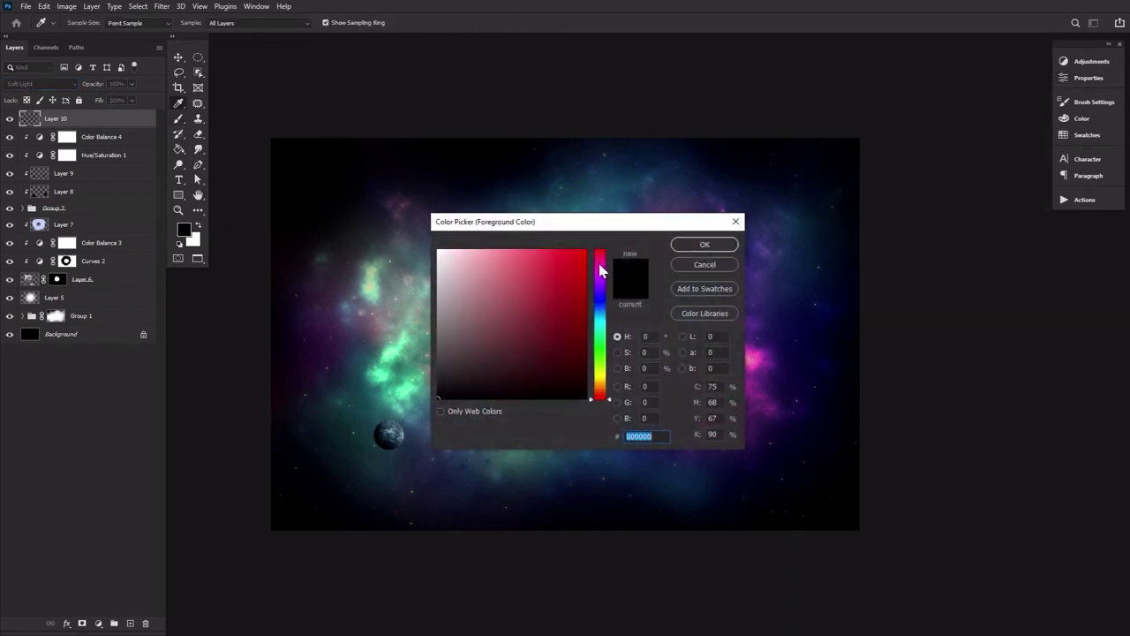
click(600, 262)
click(486, 250)
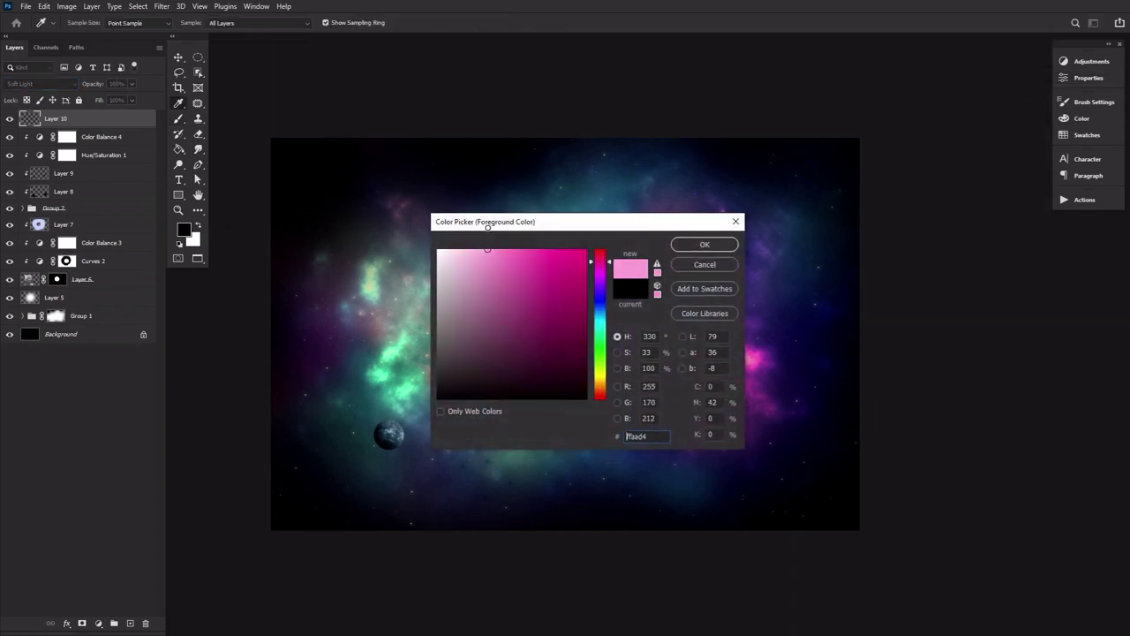
click(703, 245)
key(b)
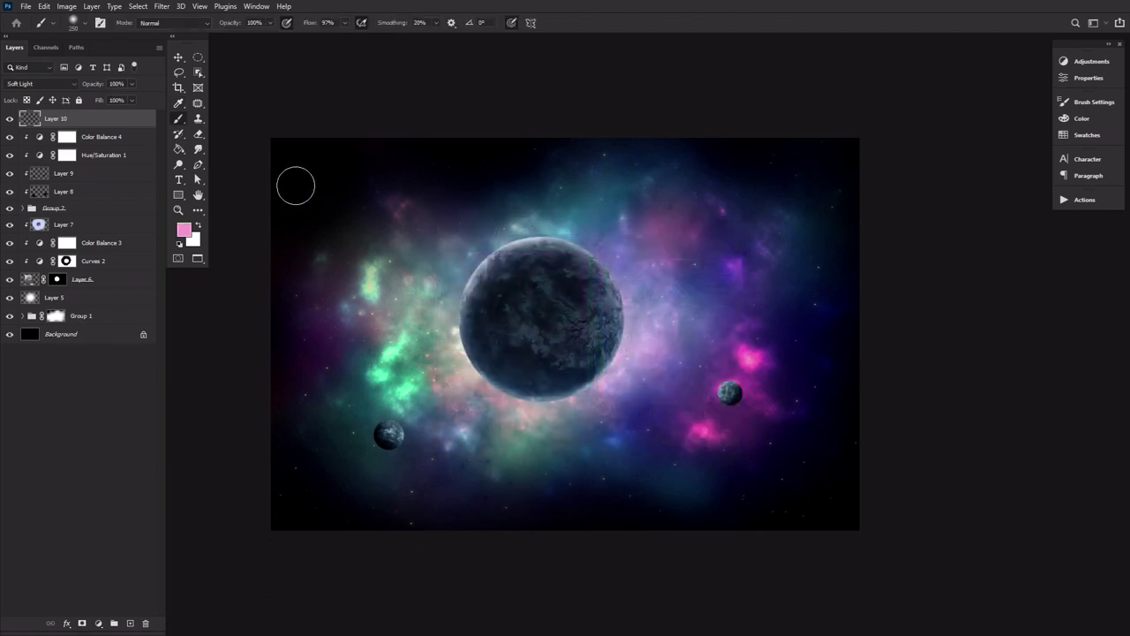
key(bracketright)
key(bracketright)
key(bracketright)
key(bracketright)
key(bracketright)
key(bracketright)
key(bracketright)
key(bracketright)
key(bracketright)
drag(417, 240, 521, 238)
Change the brush colour to light cyan and paint it above the large planet and over the green nebula patch
click(184, 230)
click(602, 339)
click(703, 245)
key(bracketleft)
click(537, 217)
key(bracketleft)
key(bracketleft)
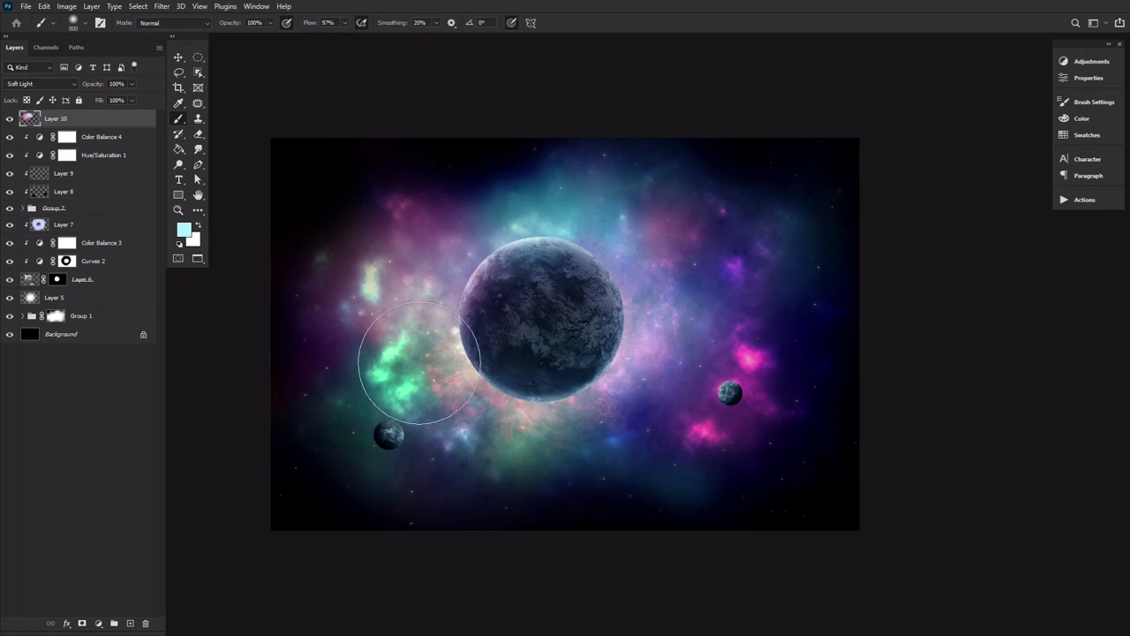
click(392, 378)
key(bracketleft)
key(bracketleft)
Switch the brush colour back to pink and paint with a smaller brush around the small planet in the magenta nebula
click(185, 230)
click(601, 268)
click(702, 245)
key(bracketleft)
key(bracketleft)
key(bracketleft)
key(bracketleft)
key(bracketleft)
click(731, 378)
key(bracketright)
key(bracketright)
key(bracketright)
Compare the image with and without Layer 7, then partly erase the large planet's rim light on it with a soft eraser
click(90, 225)
click(9, 225)
click(10, 225)
click(200, 136)
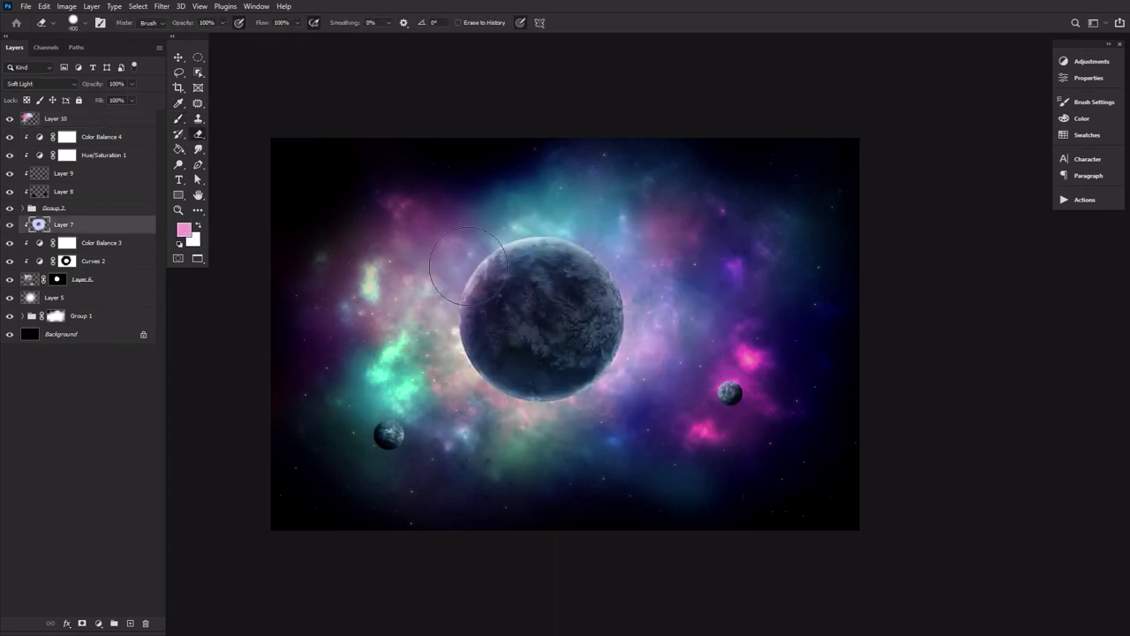
click(84, 24)
click(222, 178)
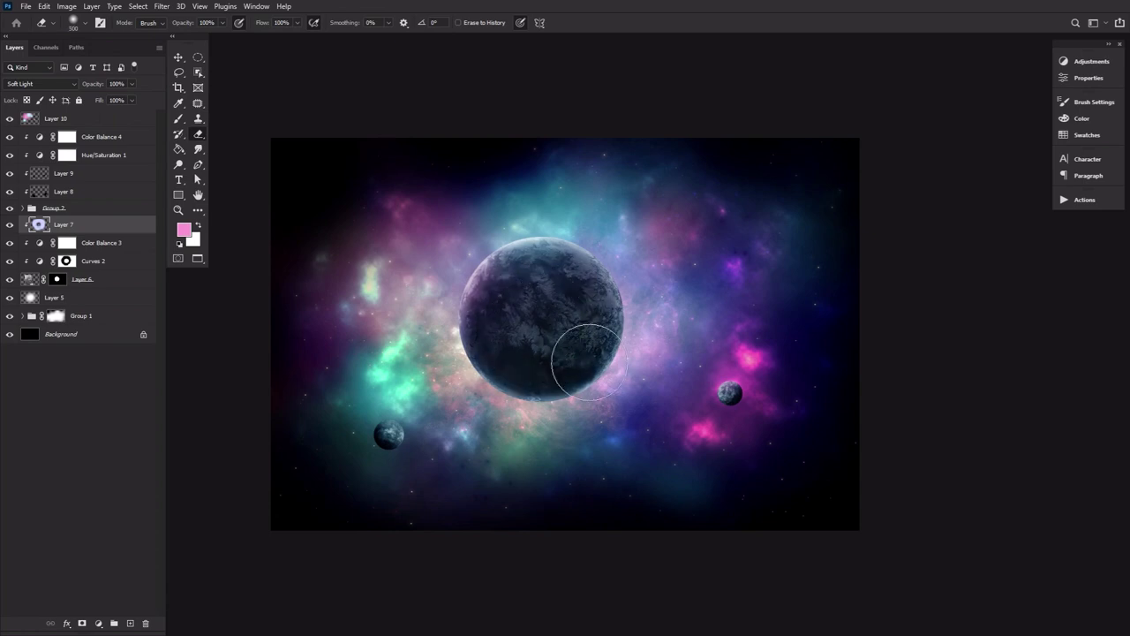
Add a Curves adjustment above Layer 10 that brightens the image by moving the white point to input 208
click(82, 120)
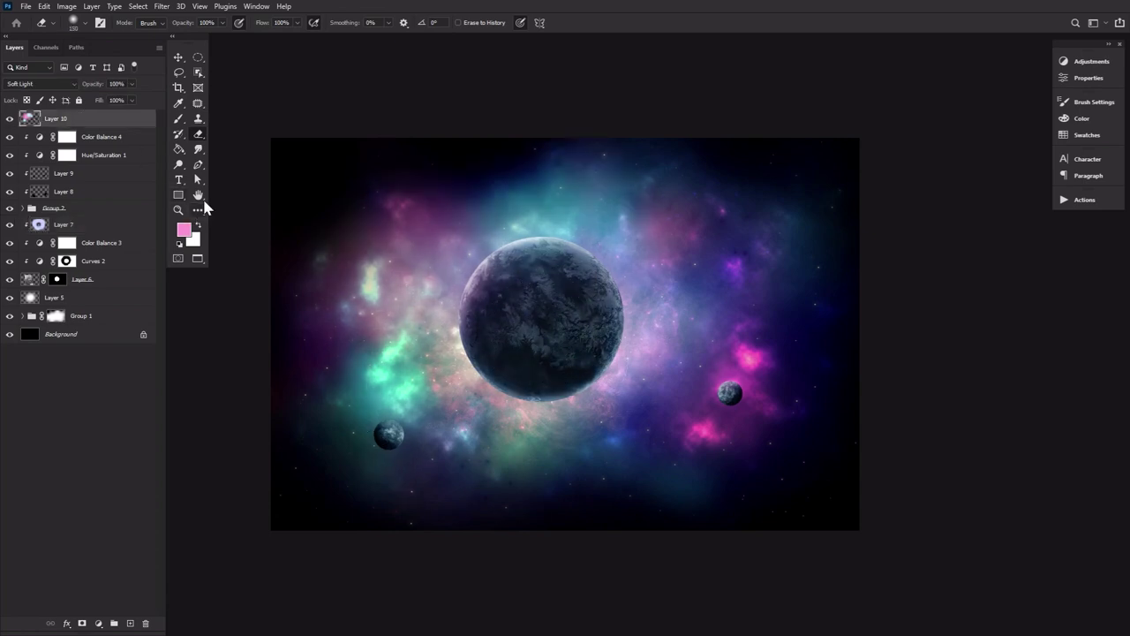
click(1088, 62)
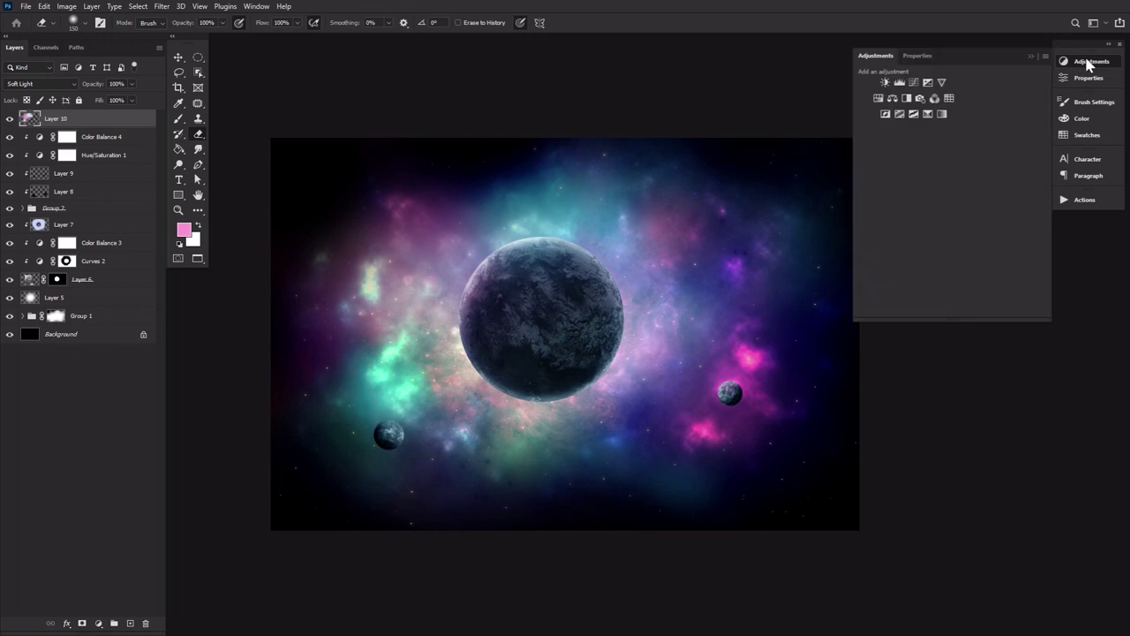
click(914, 82)
drag(1029, 124, 1007, 113)
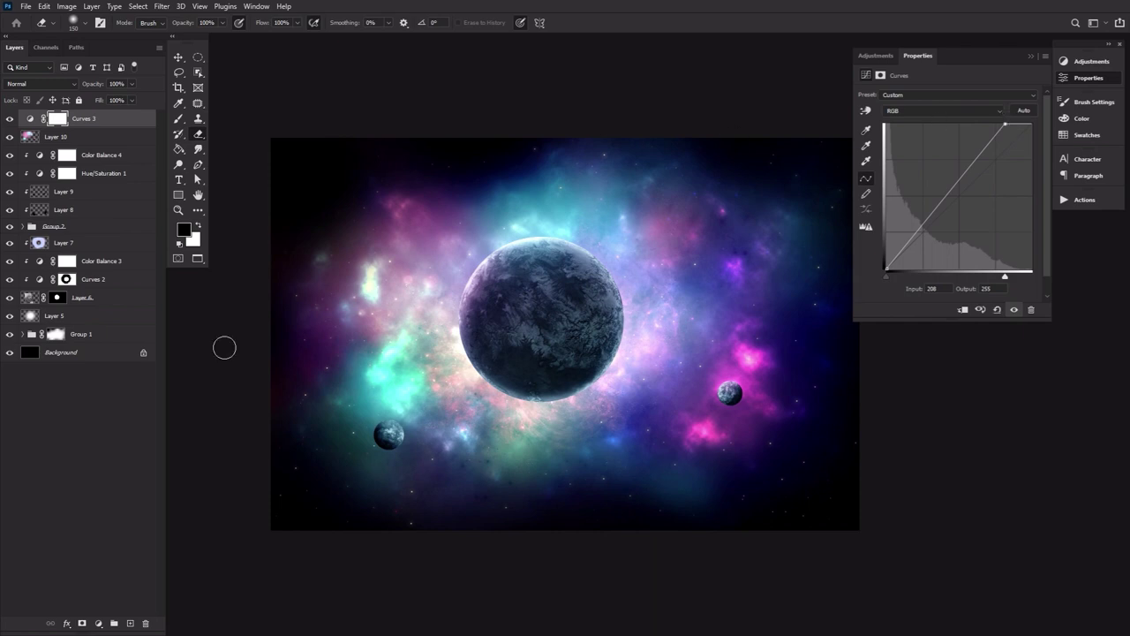
Paint black with a very large soft brush on the new Curves mask to hide the brightening in the scene's lower and right areas
click(180, 119)
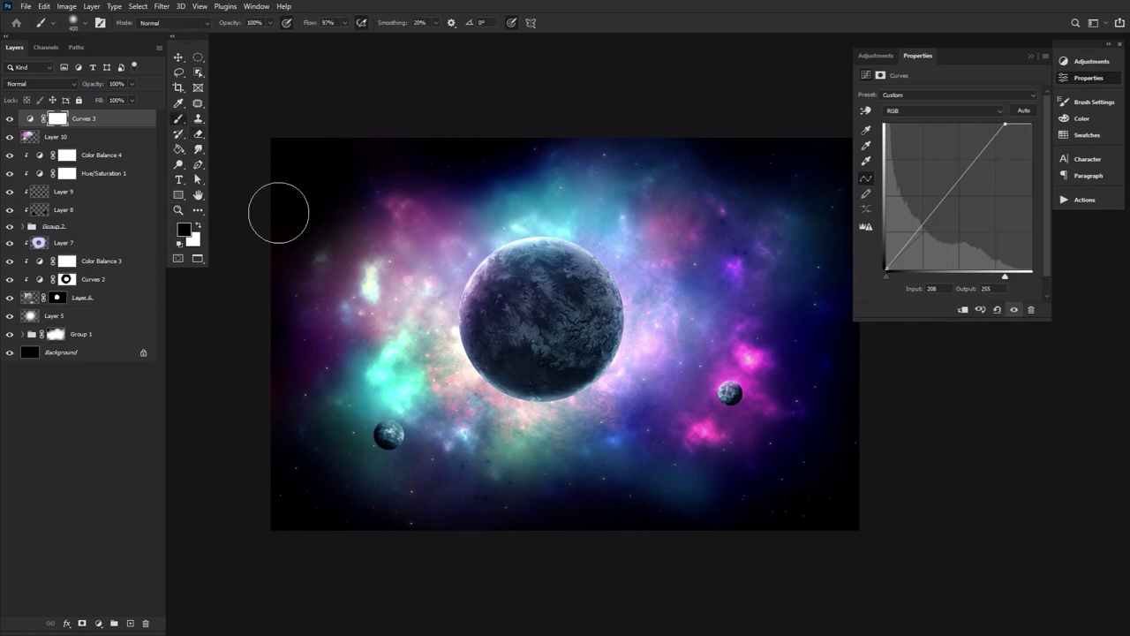
key(bracketright)
key(bracketright)
key(bracketright)
key(bracketright)
key(bracketright)
key(bracketright)
key(bracketright)
key(bracketright)
key(bracketright)
key(bracketright)
key(bracketright)
key(bracketright)
key(bracketright)
key(bracketright)
key(bracketright)
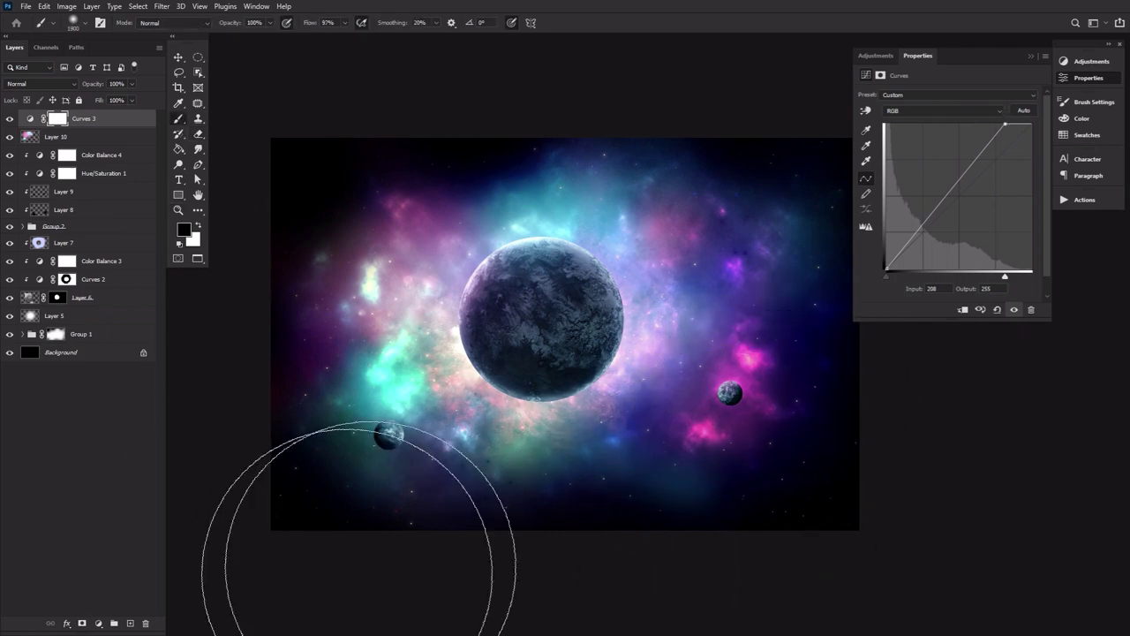
mouse_move(656, 441)
mouse_down()
mouse_move(769, 336)
mouse_move(582, 528)
mouse_up()
key(bracketleft)
key(bracketleft)
key(bracketleft)
key(bracketleft)
key(bracketleft)
drag(318, 24, 435, 43)
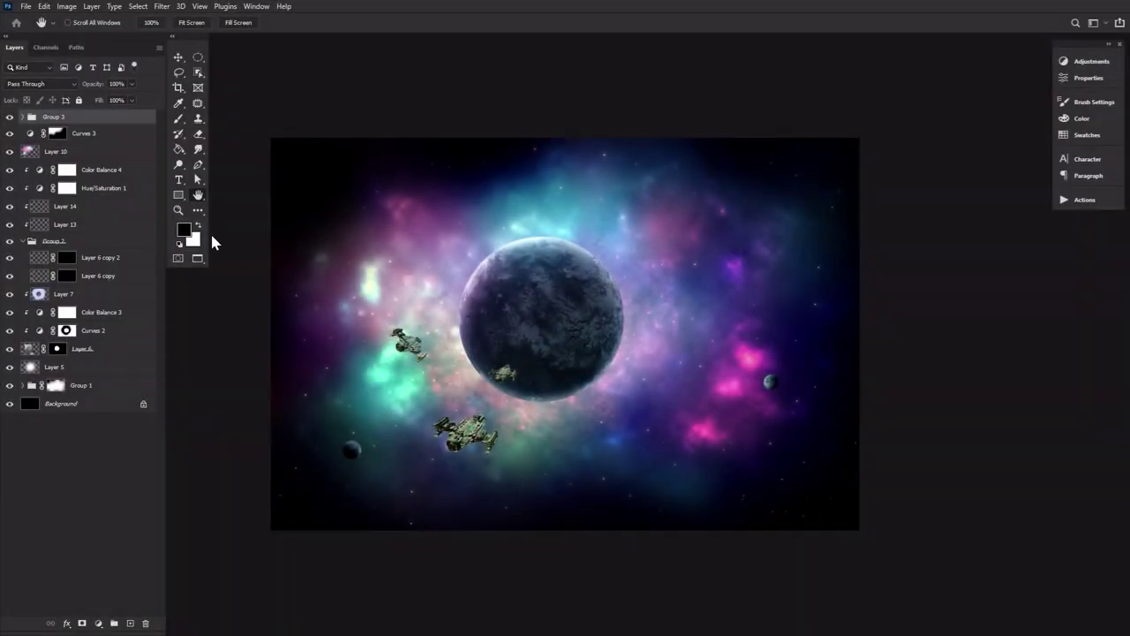
Inspect the spaceships in Group 3 by toggling the group's visibility and viewing its layers
click(9, 117)
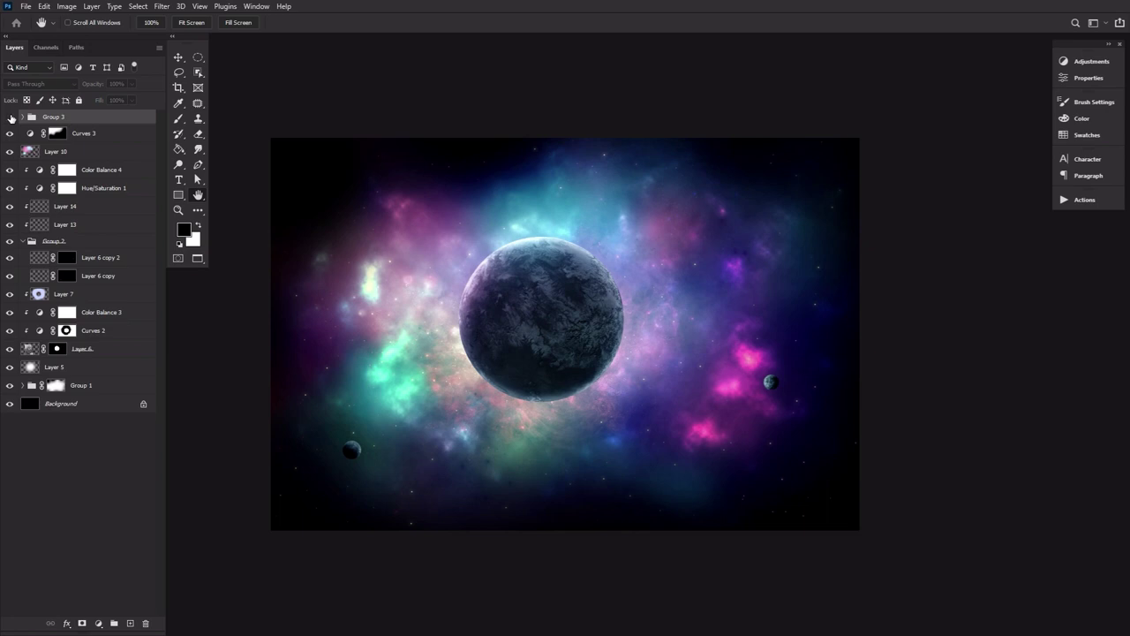
click(9, 116)
click(22, 116)
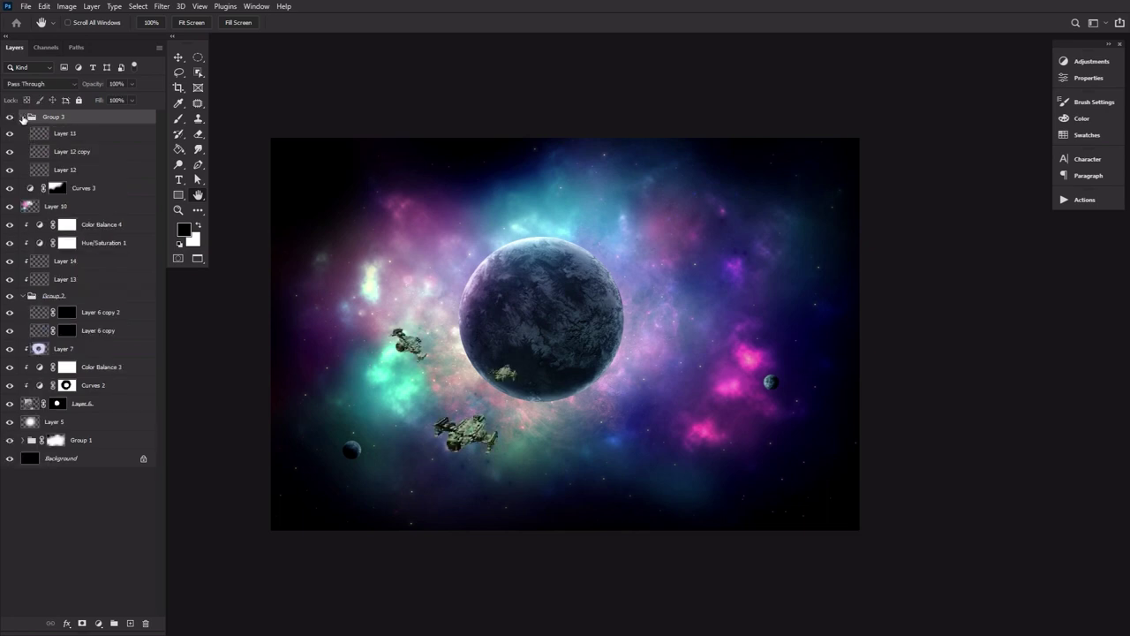
click(22, 116)
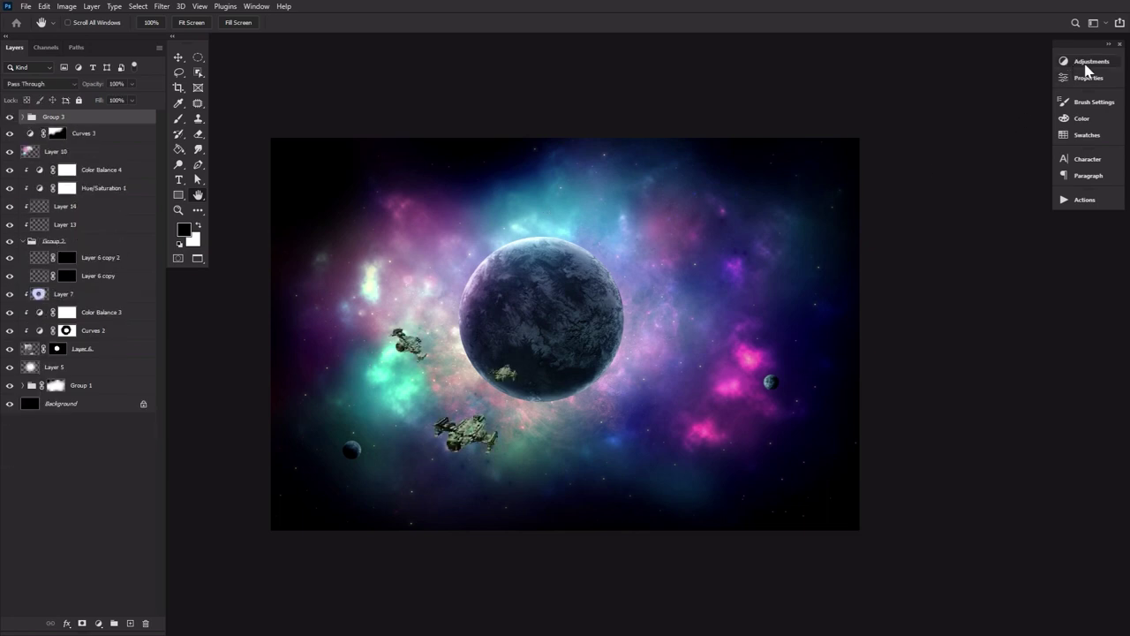
Add a Hue/Saturation adjustment with saturation -91 above the spaceship group and clip it to the group
click(1092, 62)
click(875, 102)
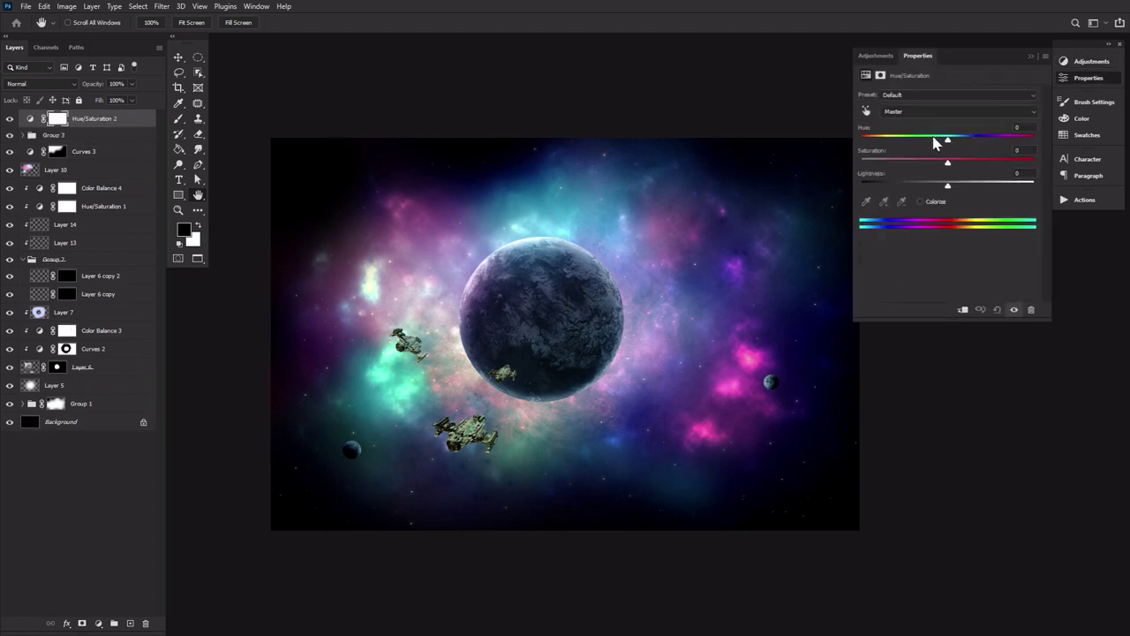
drag(947, 160, 871, 163)
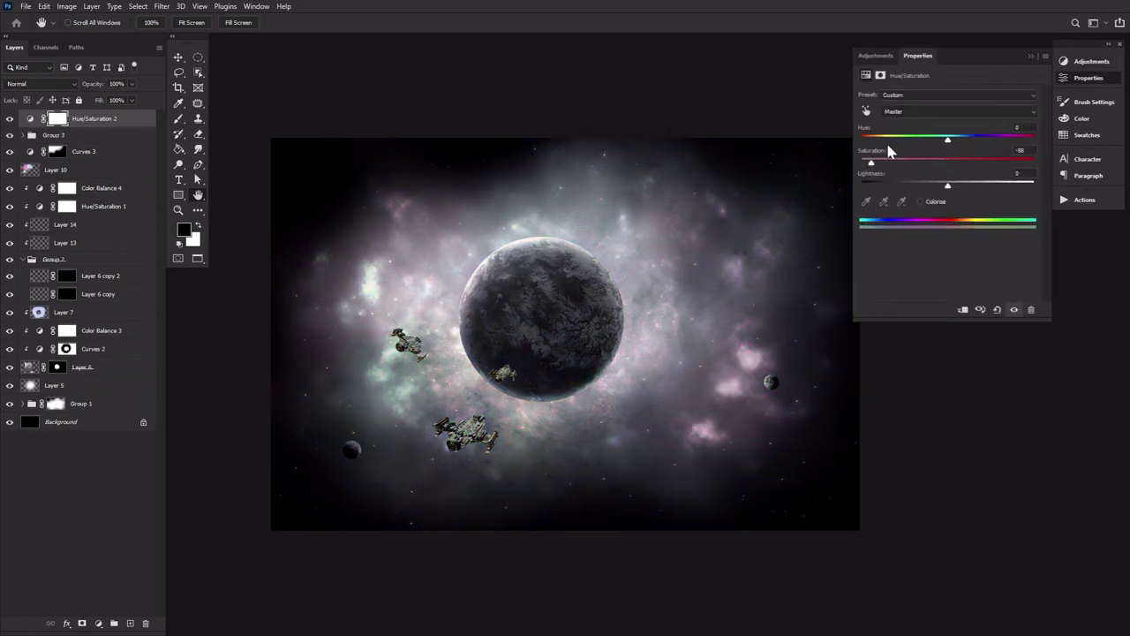
alt+click(110, 124)
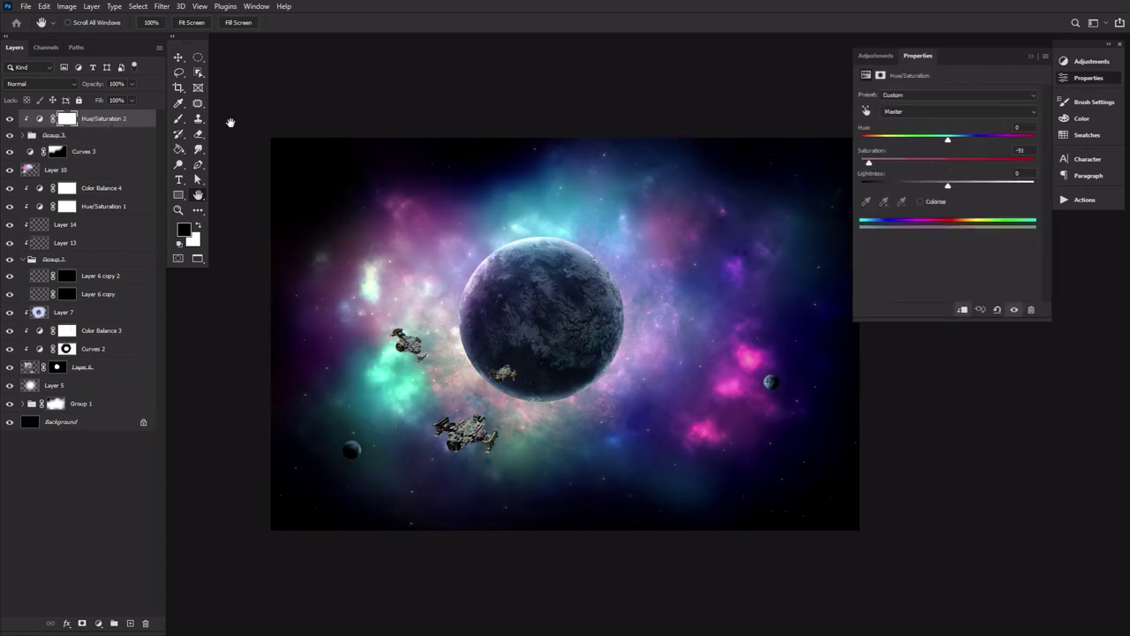
Add a Color Balance adjustment clipped to the spaceship group, with midtones Cyan-Red at -50 and Yellow-Blue at +47
click(1092, 62)
click(891, 102)
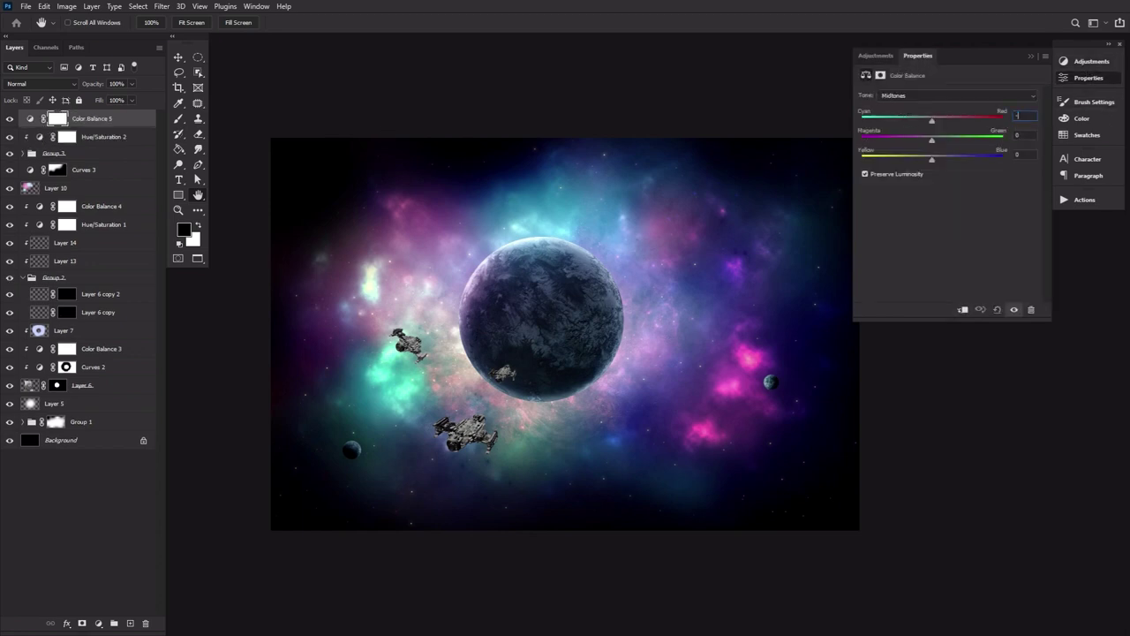
text(-50)
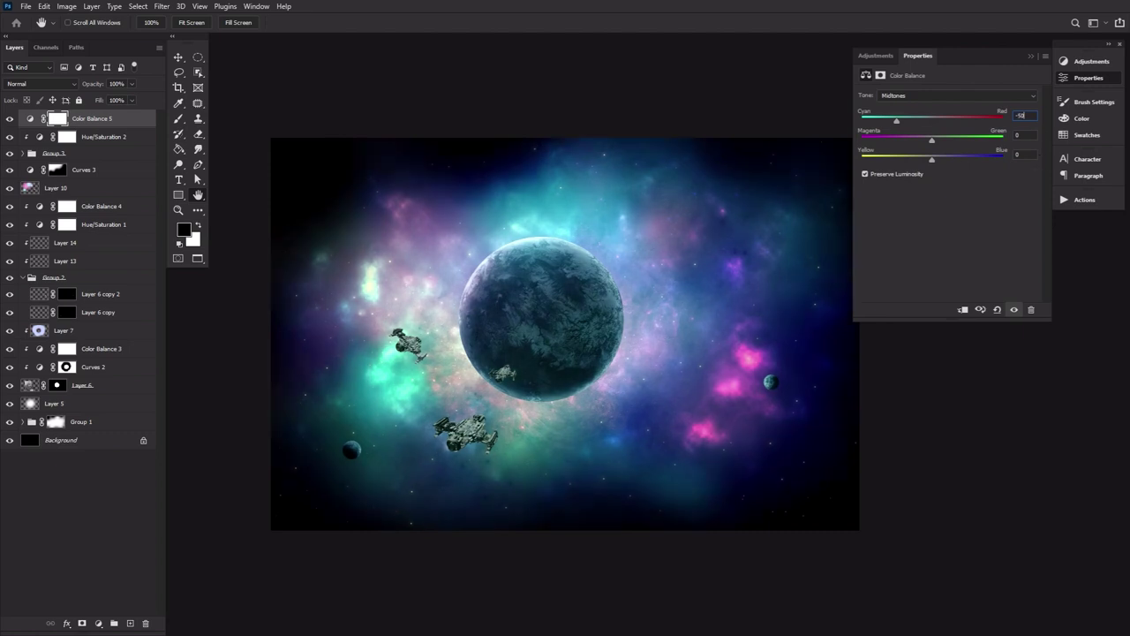
text(47)
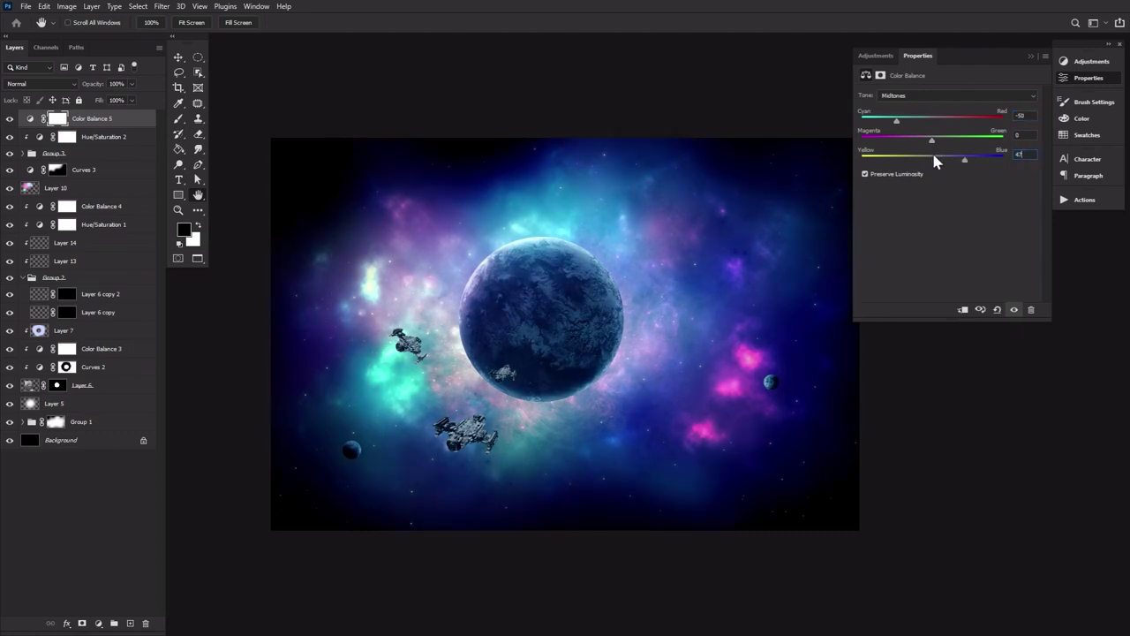
alt+click(136, 123)
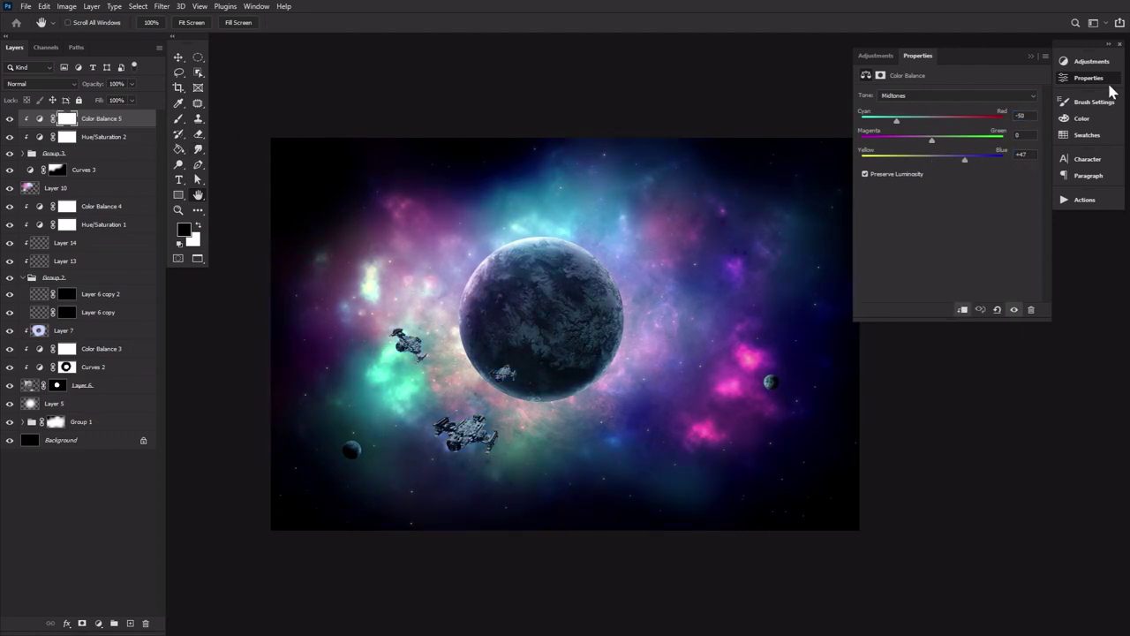
Add a Curves adjustment clipped to the spaceship group and lower its white point's output to 197
click(1091, 62)
click(913, 84)
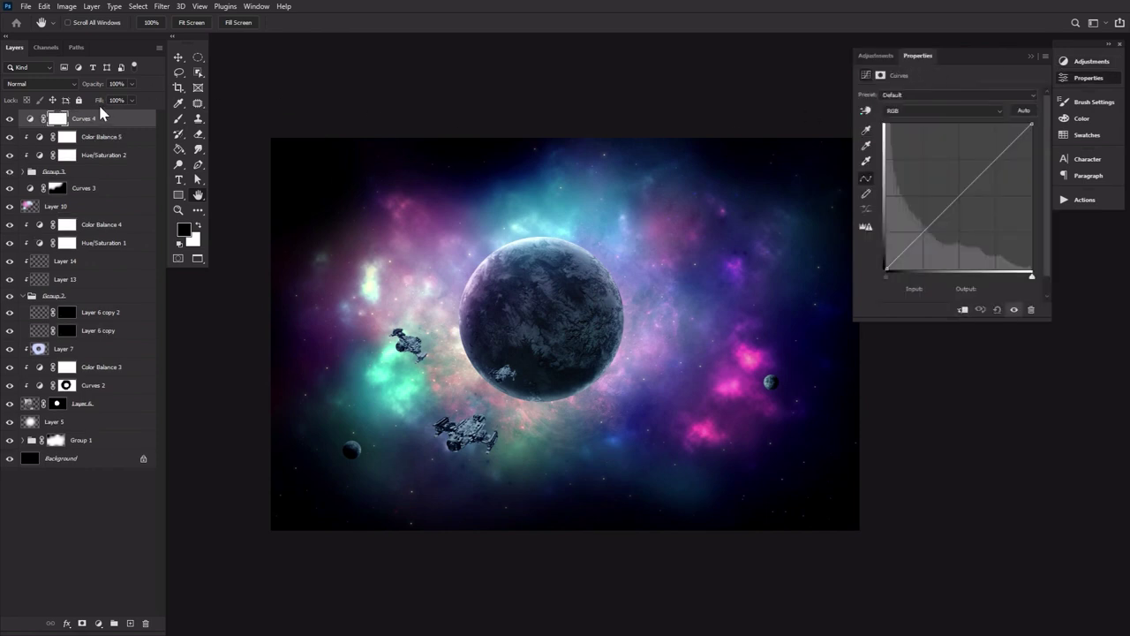
alt+click(113, 121)
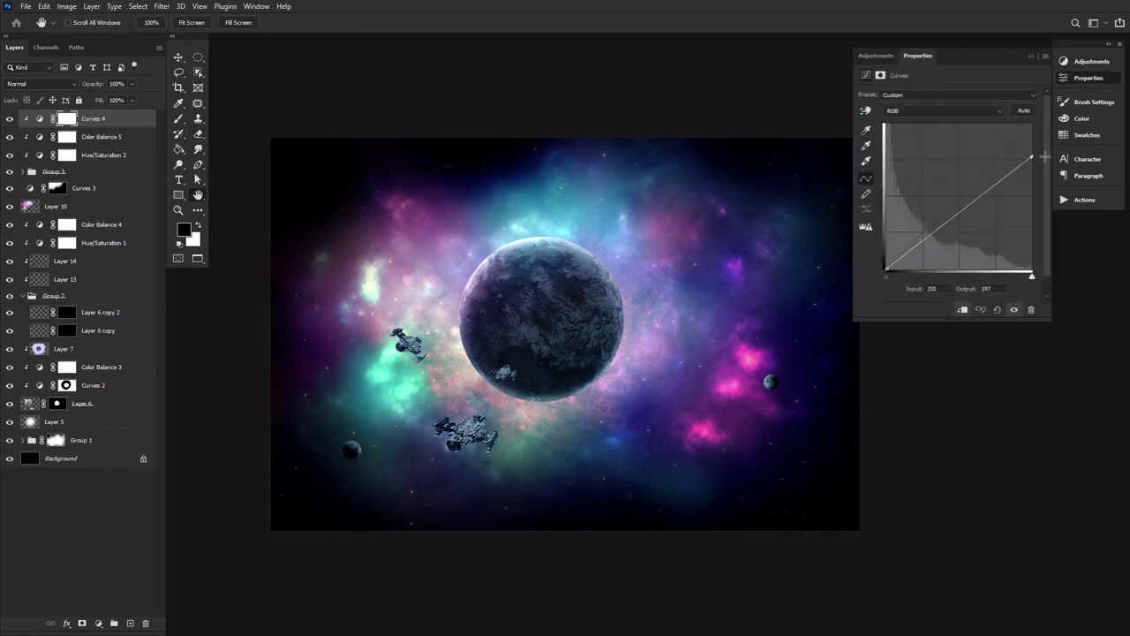
drag(1032, 123, 1032, 158)
Paint black on the new Curves mask over the lit parts of the three spaceships, then darken the curve's white point further
key(b)
drag(404, 338, 421, 341)
key(bracketleft)
key(bracketleft)
key(bracketleft)
drag(477, 423, 454, 429)
click(507, 368)
drag(1031, 157, 1042, 192)
Add a second Curves adjustment clipped to the spaceships, shift its white point to brighten the highlights, and select its mask
click(1091, 62)
click(913, 84)
alt+click(122, 127)
drag(1031, 124, 1002, 121)
click(68, 119)
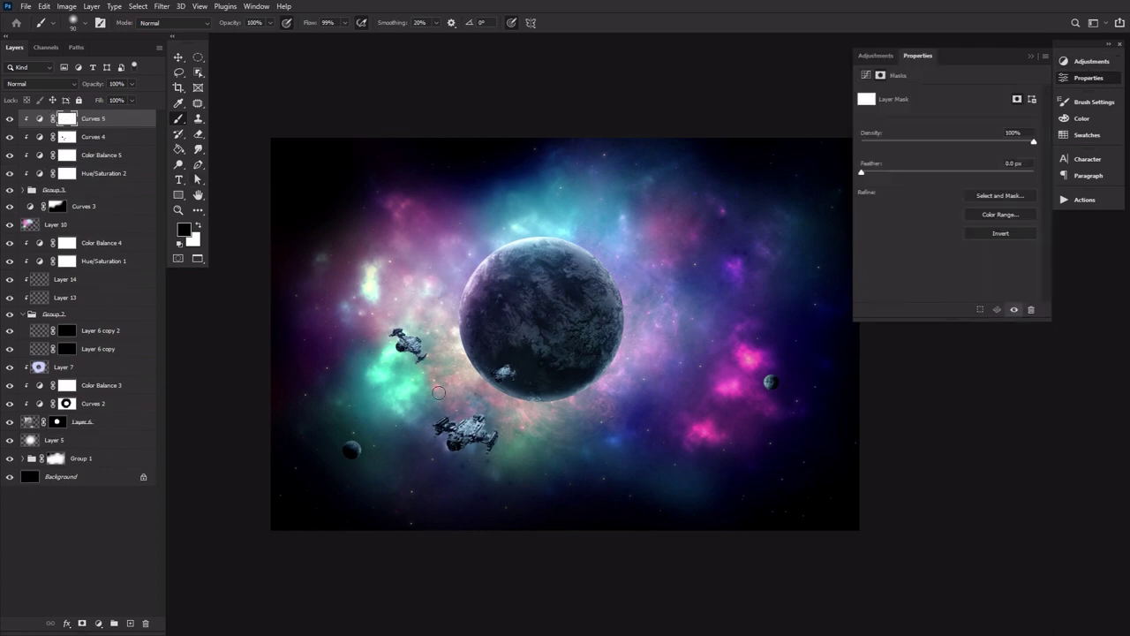
Paint black on the brightening Curves mask over the spaceships' shaded undersides, and refine the darkening Curves mask
key(bracketright)
key(bracketright)
key(bracketright)
drag(433, 456, 475, 452)
click(512, 382)
key(bracketleft)
key(bracketleft)
click(199, 226)
click(67, 137)
click(198, 226)
key(alt+bracketright)
click(197, 193)
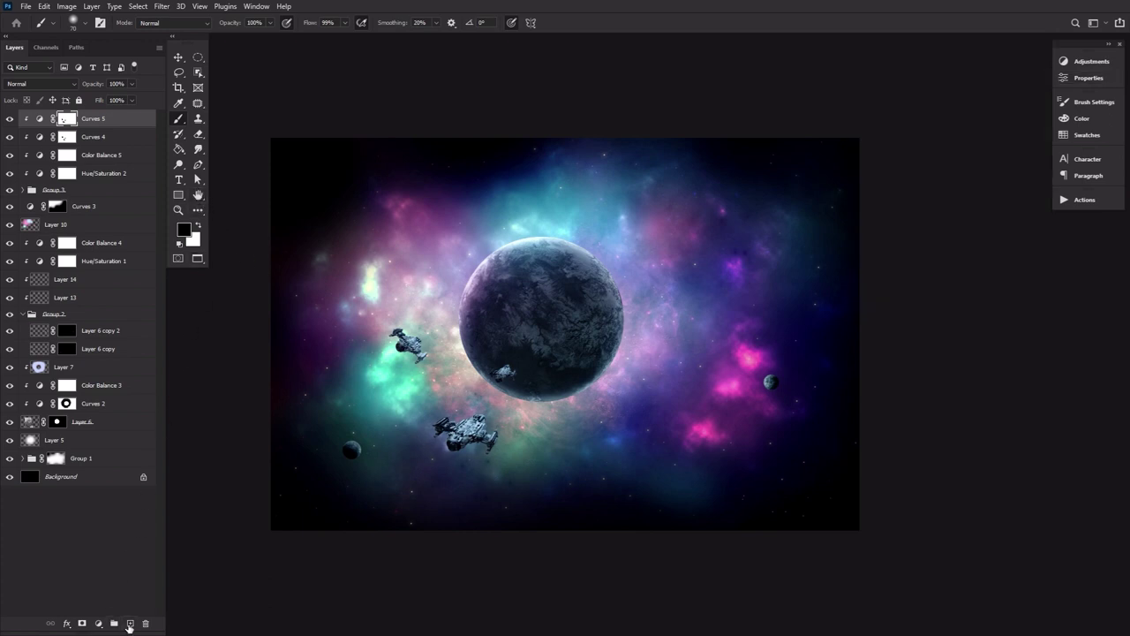
Add a layer clipped to the spaceship group in Overlay mode and brush white over the ships' highlights
click(129, 624)
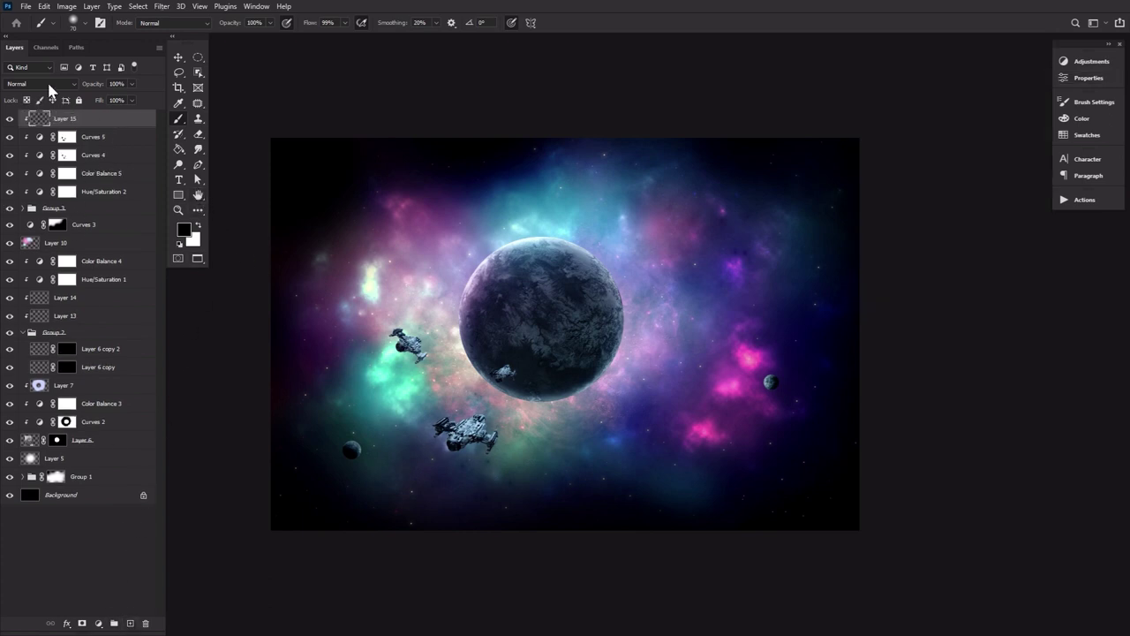
click(45, 82)
click(35, 223)
click(199, 228)
key(bracketright)
key(bracketright)
key(bracketright)
key(bracketright)
key(bracketright)
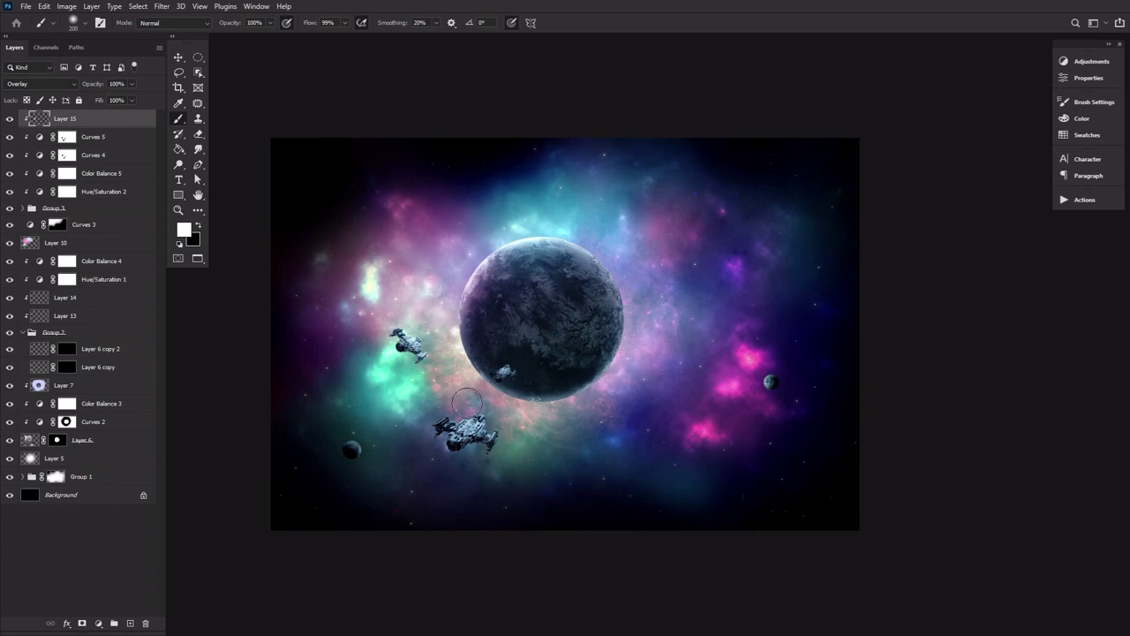
key(bracketleft)
key(bracketleft)
key(bracketleft)
key(bracketleft)
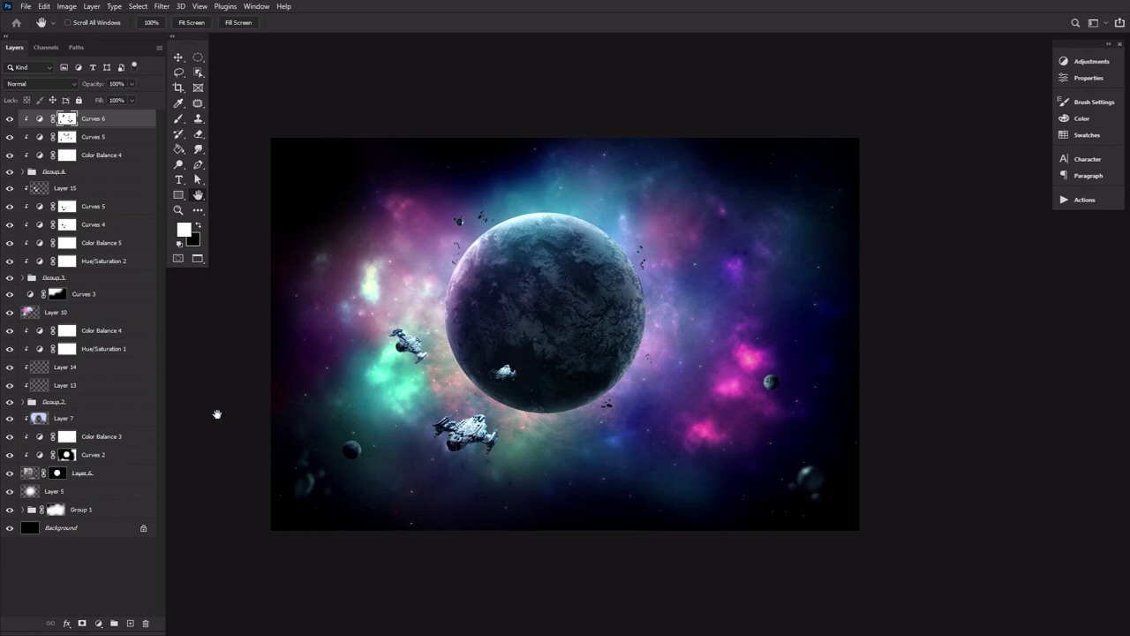
Add a new layer above everything, set the foreground colour to light pink #ffb0ce and pick a brush preset
click(129, 623)
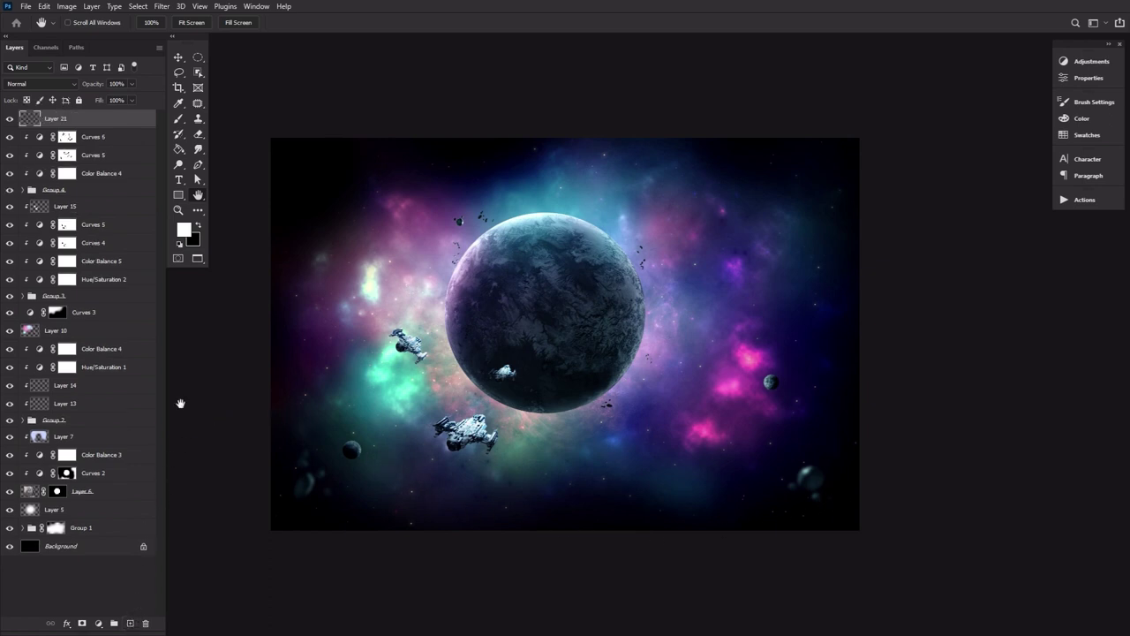
click(186, 232)
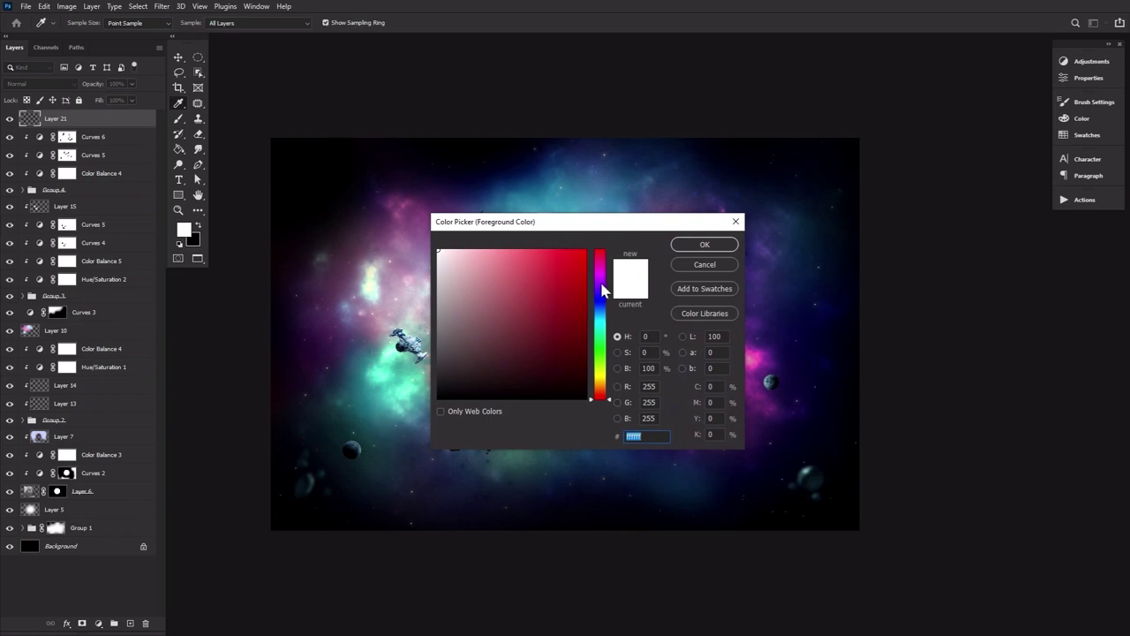
drag(604, 280, 602, 260)
click(483, 247)
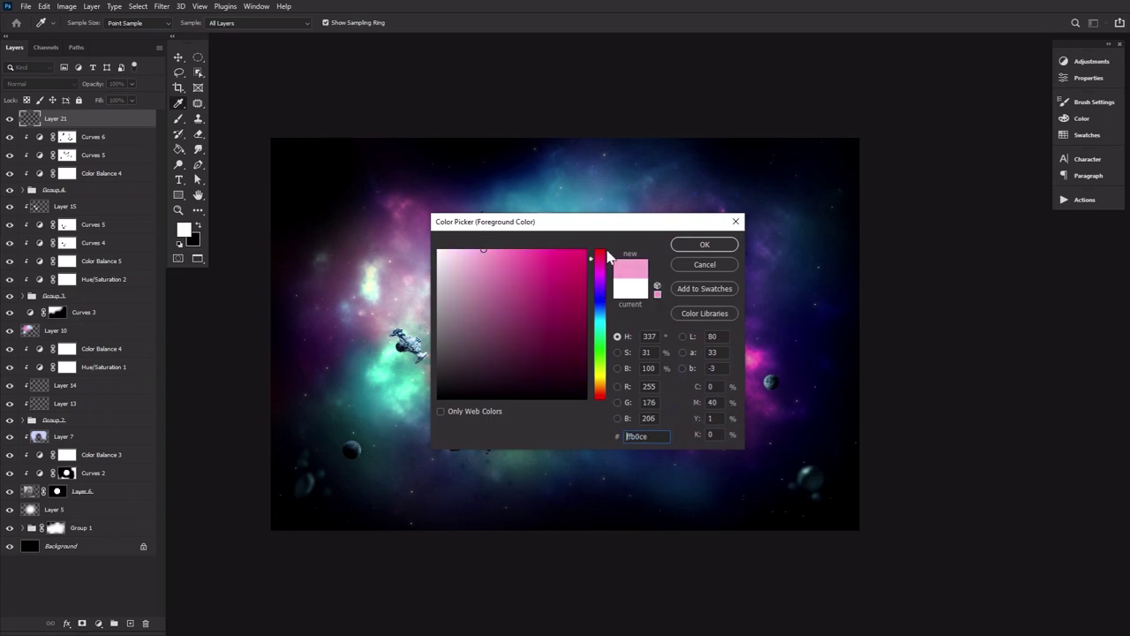
click(705, 244)
click(178, 118)
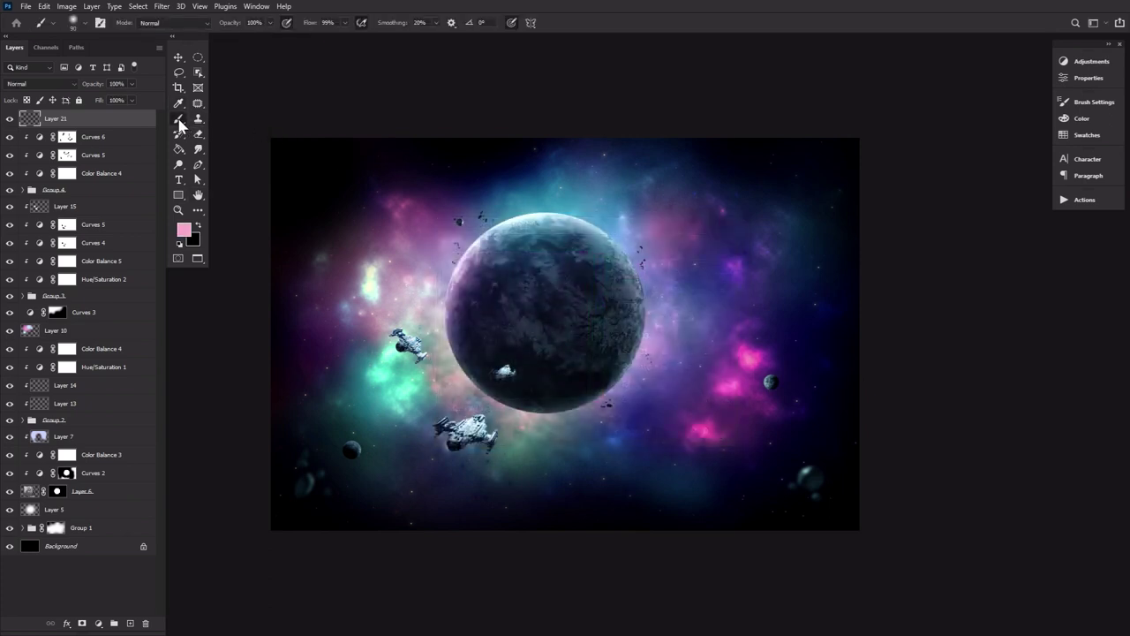
click(82, 27)
double_click(96, 176)
On another new layer, dab a large dark magenta glow over the main planet with a 600 px soft brush
click(130, 623)
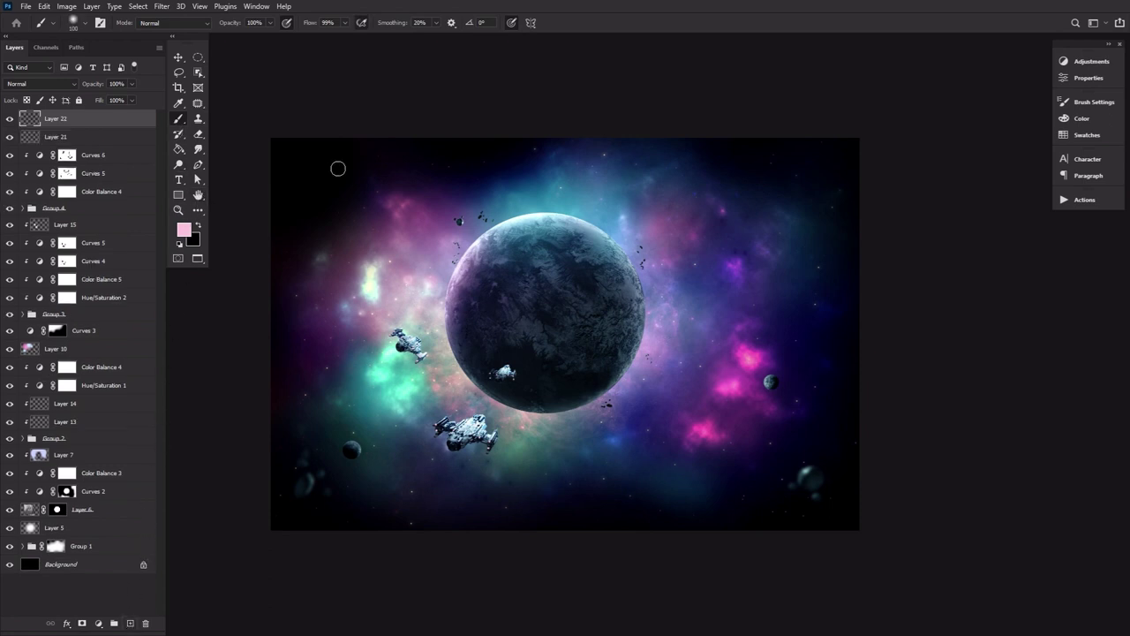
click(177, 233)
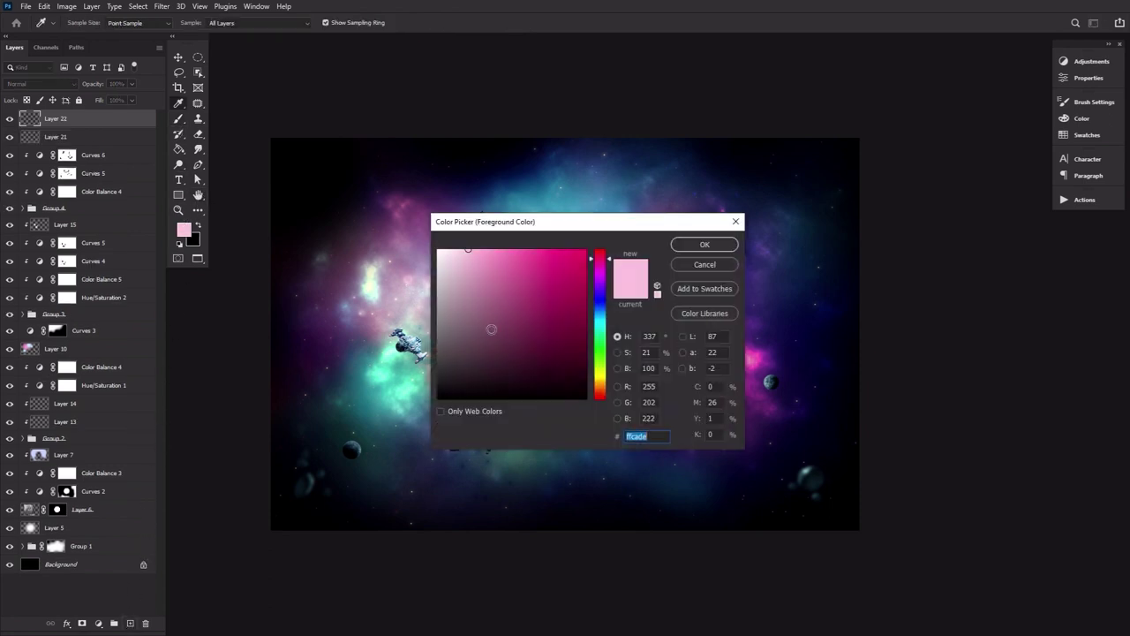
drag(483, 344, 516, 316)
click(704, 245)
key(b)
key(bracketright)
key(bracketright)
key(bracketright)
key(bracketright)
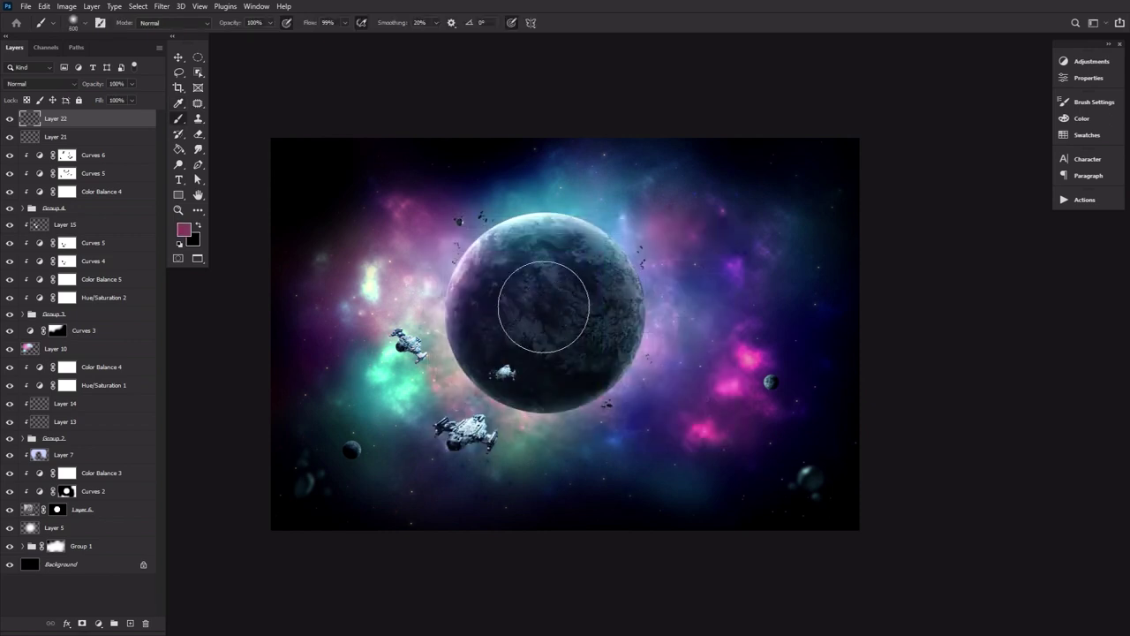
click(543, 306)
Choose a brighter pink and dab a smaller soft core, 175 px wide, in the centre of the magenta glow
key(bracketleft)
key(bracketleft)
key(bracketleft)
key(bracketleft)
key(bracketleft)
key(bracketleft)
key(bracketleft)
key(bracketleft)
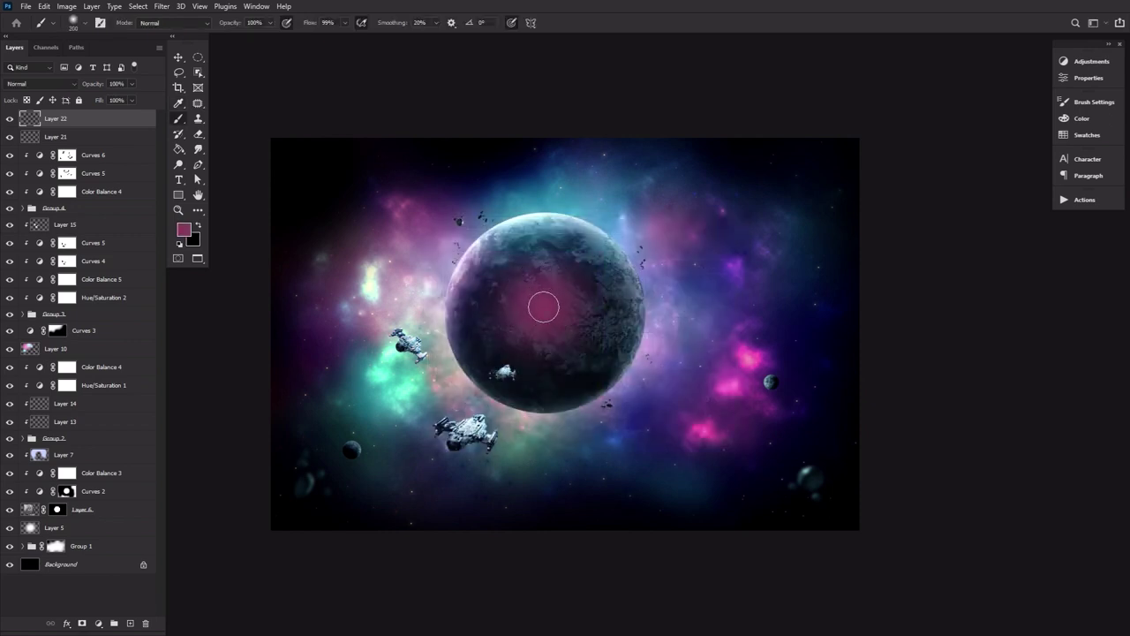
click(183, 233)
drag(488, 263, 502, 240)
click(721, 248)
key(bracketright)
key(bracketright)
click(542, 306)
Convert the glow layer to a smart object and reshape it with a Perspective transform into a tapered engine flame
right_click(135, 122)
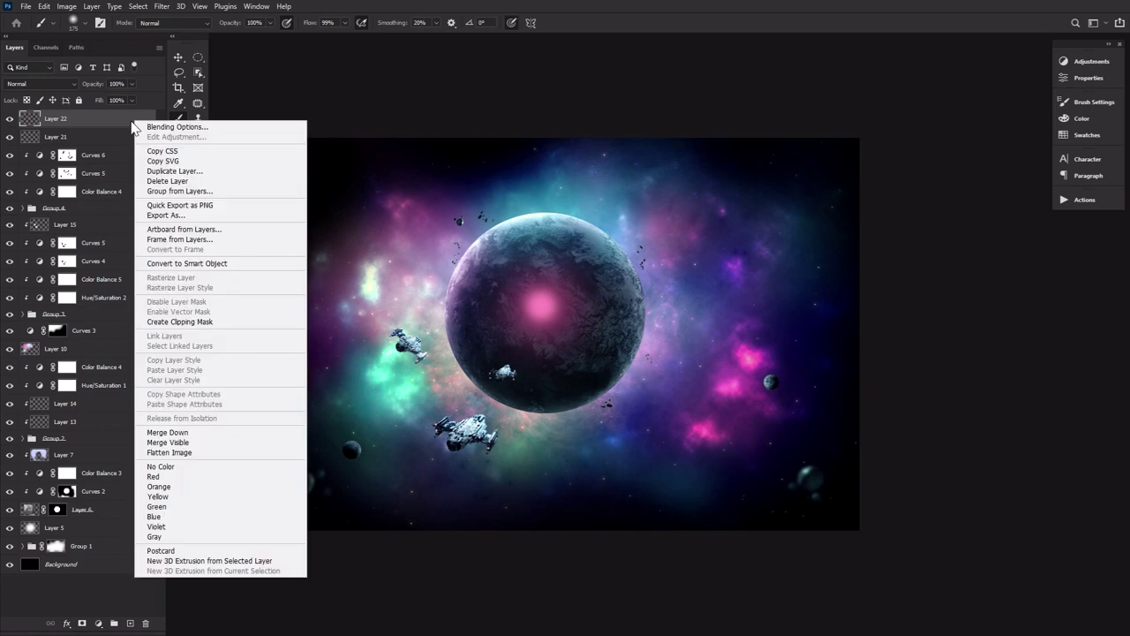
click(196, 264)
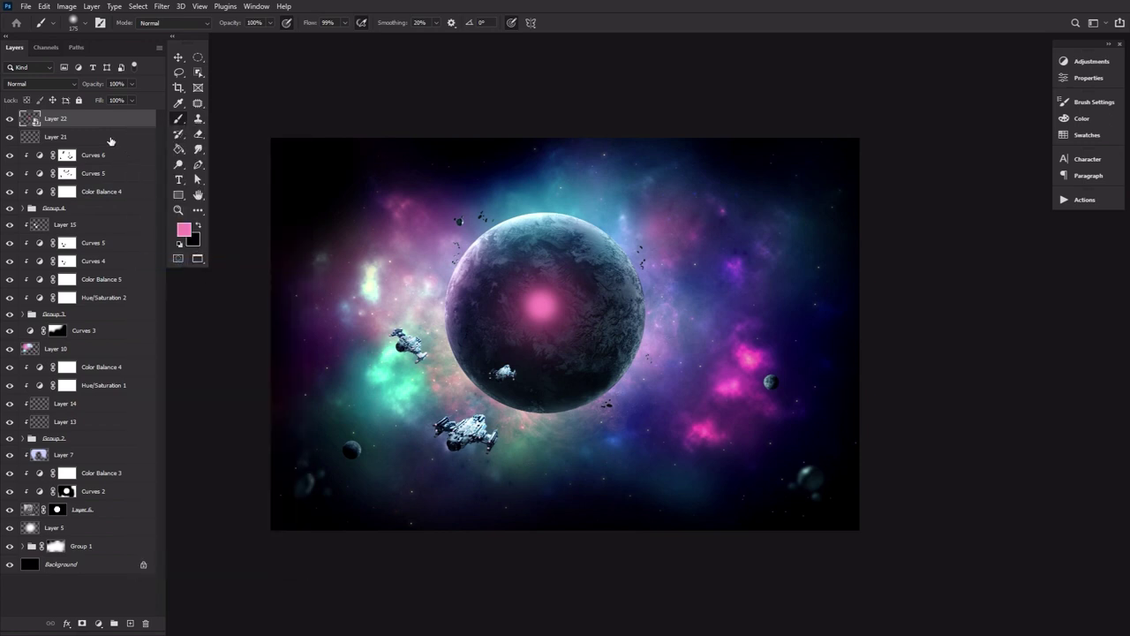
key(ctrl+t)
click(178, 59)
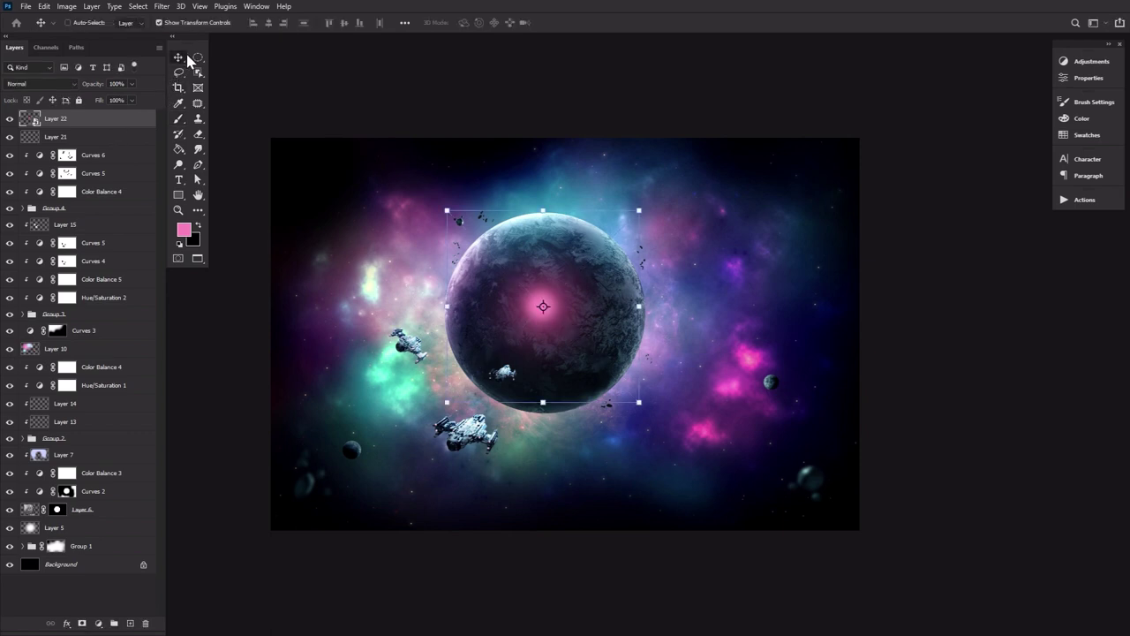
right_click(549, 213)
click(611, 257)
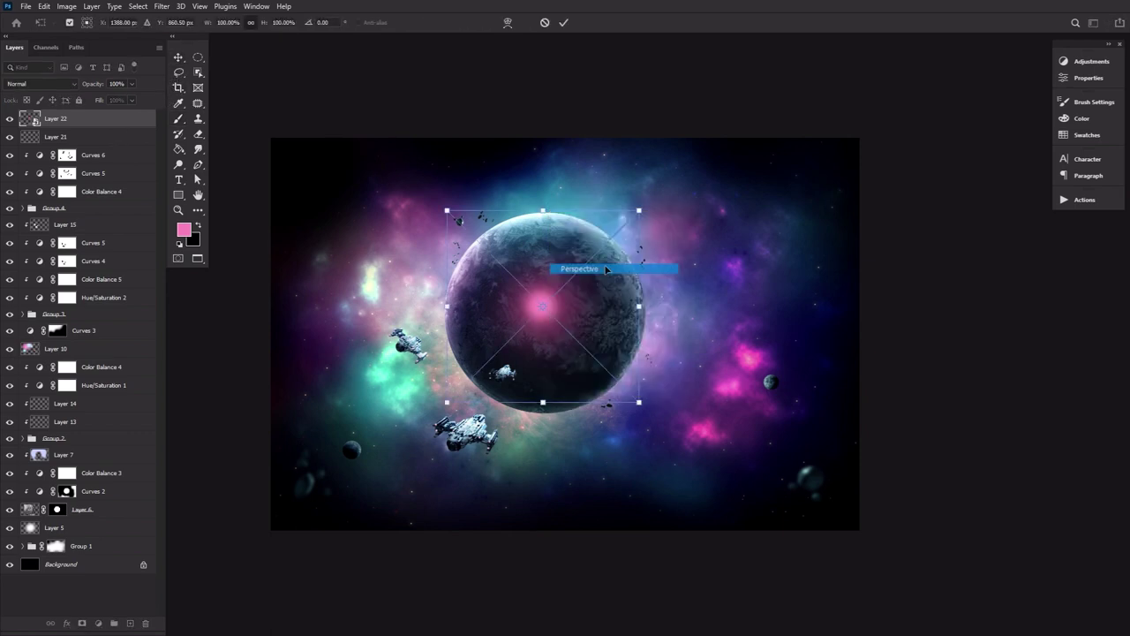
drag(636, 211, 572, 211)
drag(446, 403, 488, 402)
drag(571, 212, 571, 183)
click(565, 23)
Place the engine flame behind the upper-left spaceship and fit a transformed copy behind the largest spaceship
drag(544, 274, 390, 381)
click(418, 319)
mouse_move(422, 311)
mouse_down()
mouse_move(477, 379)
mouse_move(438, 380)
mouse_move(447, 370)
mouse_move(392, 352)
mouse_move(445, 473)
mouse_up()
click(563, 24)
key(ctrl+t)
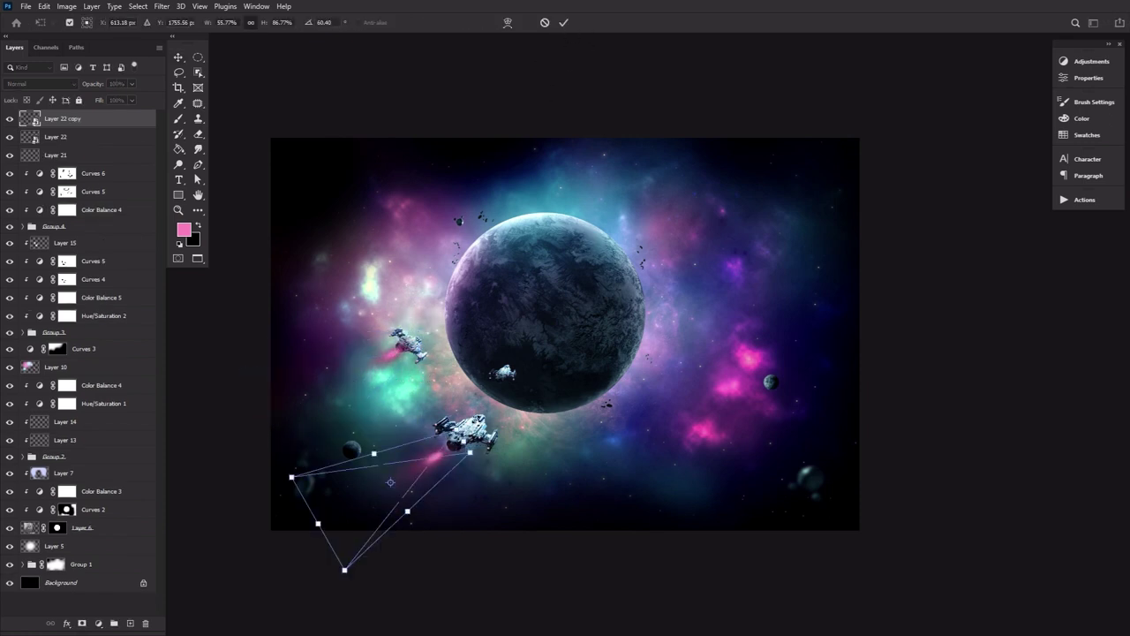
drag(496, 399, 472, 375)
Make another copy of the engine flame and fit it, scaled down, behind the smallest spaceship
mouse_move(432, 448)
mouse_down()
mouse_move(483, 455)
mouse_move(505, 439)
mouse_up()
click(562, 24)
mouse_move(516, 396)
mouse_down()
mouse_move(478, 440)
mouse_move(485, 402)
mouse_up()
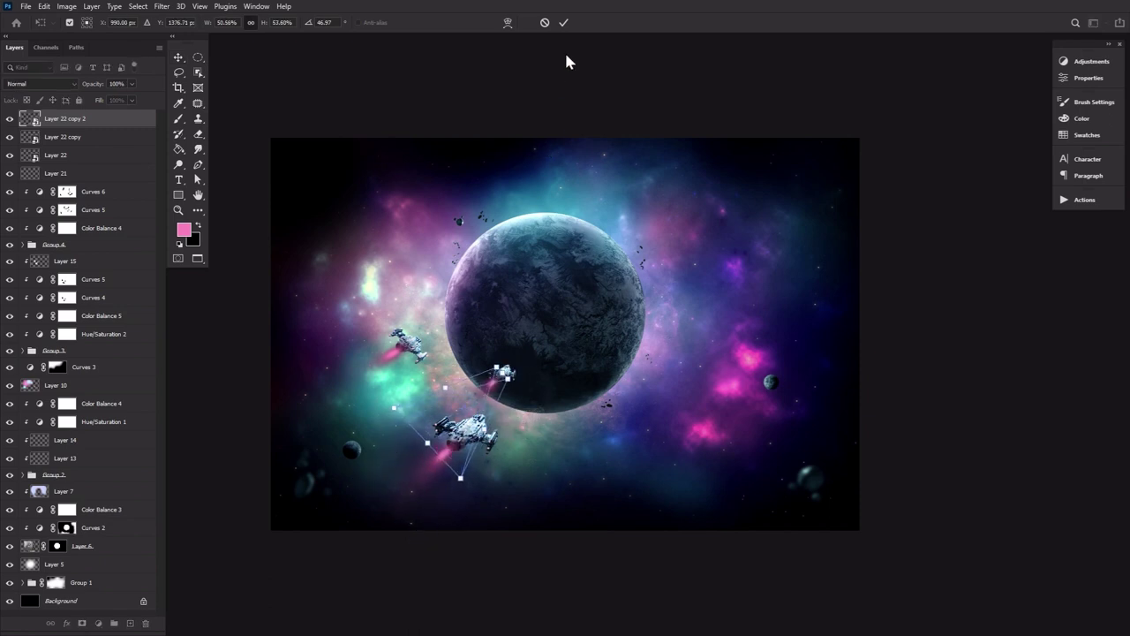
click(564, 22)
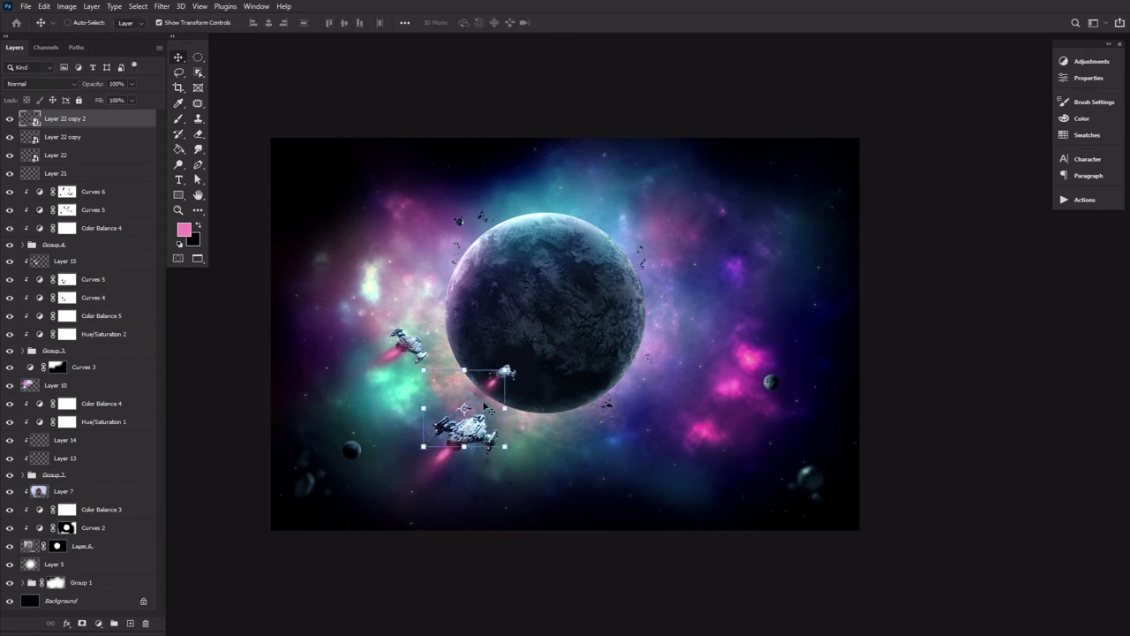
Add a new layer in Color Dodge mode and brush small pink highlights on the spaceships' engines
click(131, 623)
click(47, 84)
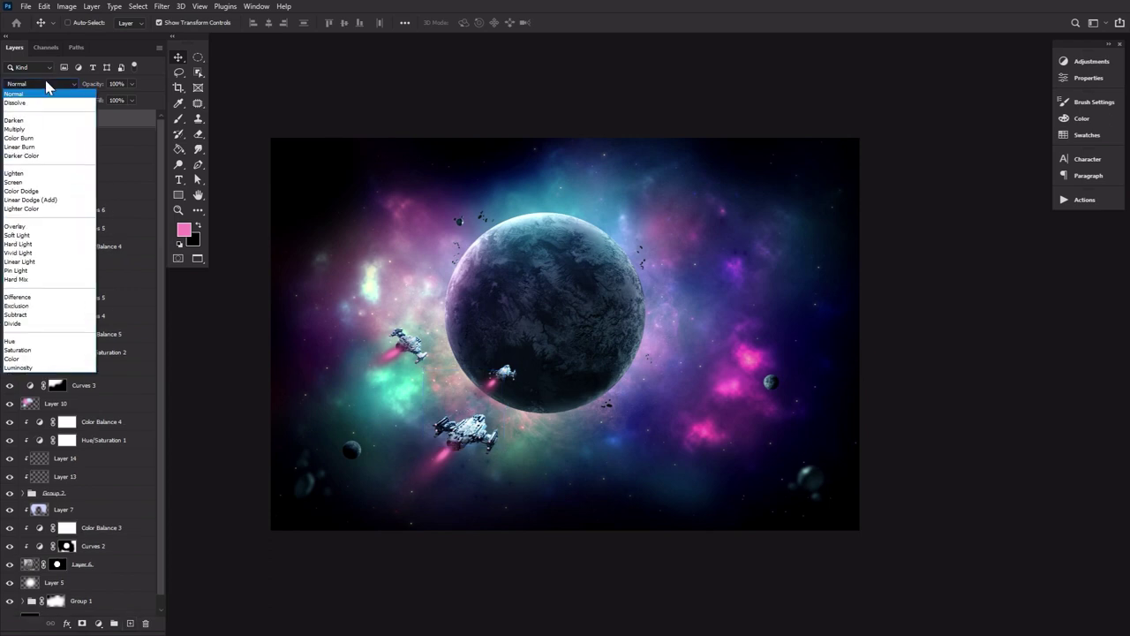
click(46, 191)
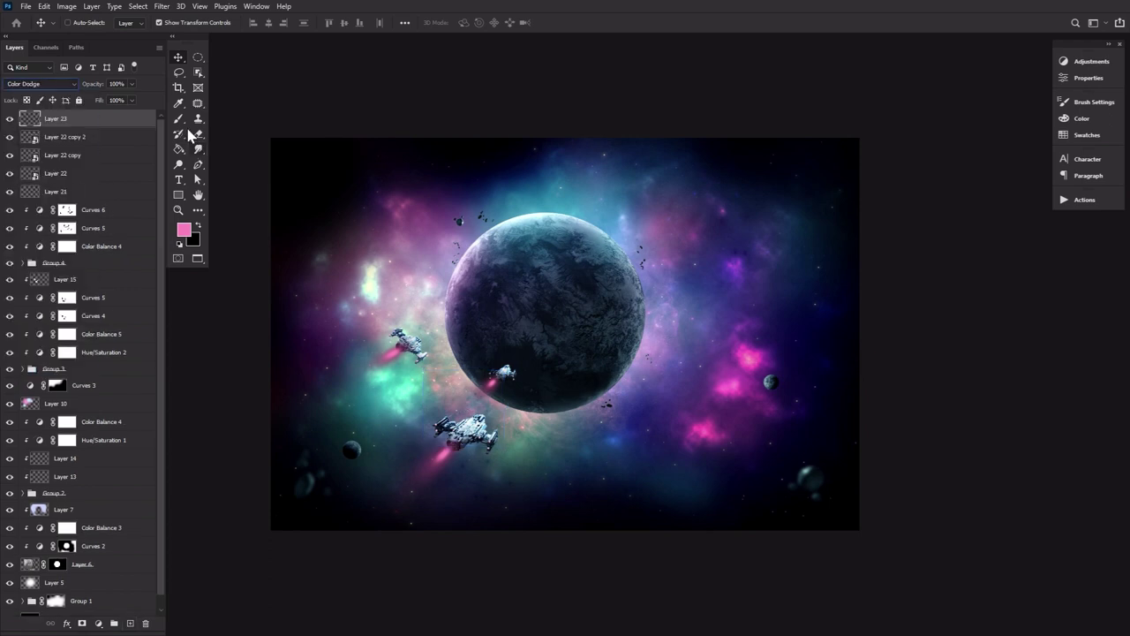
click(179, 119)
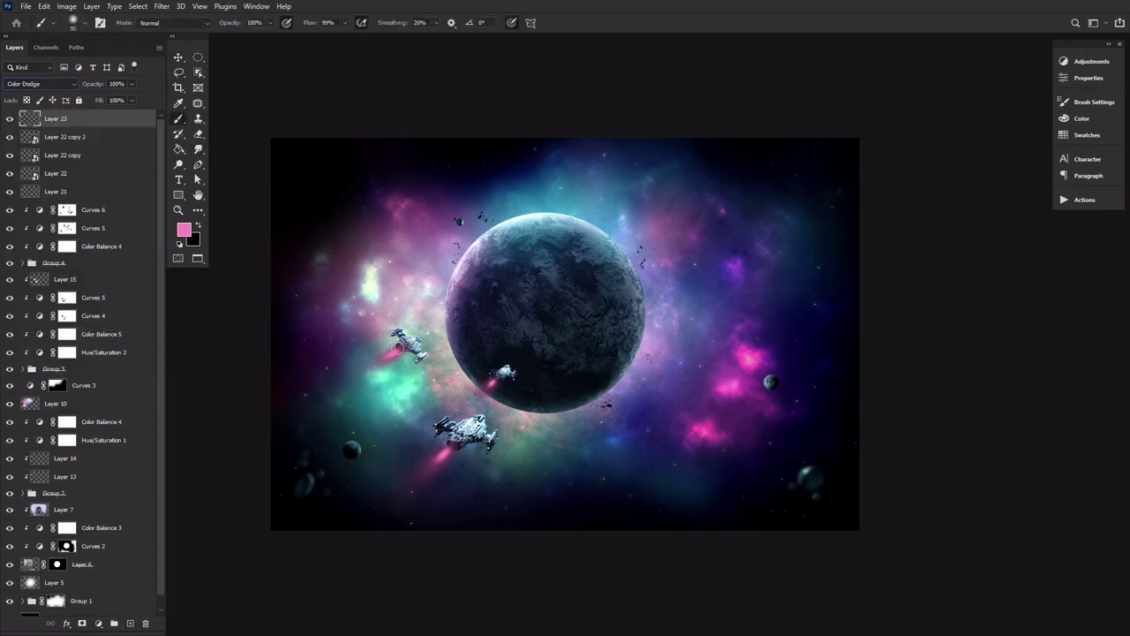
key(bracketleft)
key(bracketleft)
key(bracketleft)
key(bracketleft)
key(bracketleft)
key(bracketright)
click(452, 445)
Add a Curves adjustment above all layers and set its white point to input 226, output 255
click(1092, 62)
click(898, 90)
mouse_move(1031, 124)
mouse_down()
mouse_move(1001, 115)
mouse_move(1016, 115)
mouse_up()
Switch to black and enlarge the soft brush to about 1700 px for painting on the top Curves mask
click(200, 225)
key(bracketright)
key(bracketright)
key(bracketright)
key(bracketright)
key(bracketright)
key(bracketright)
key(bracketright)
key(bracketright)
key(bracketright)
key(bracketright)
key(bracketright)
key(bracketright)
key(bracketright)
key(bracketright)
key(bracketright)
key(bracketright)
key(bracketright)
key(bracketright)
key(bracketright)
key(bracketright)
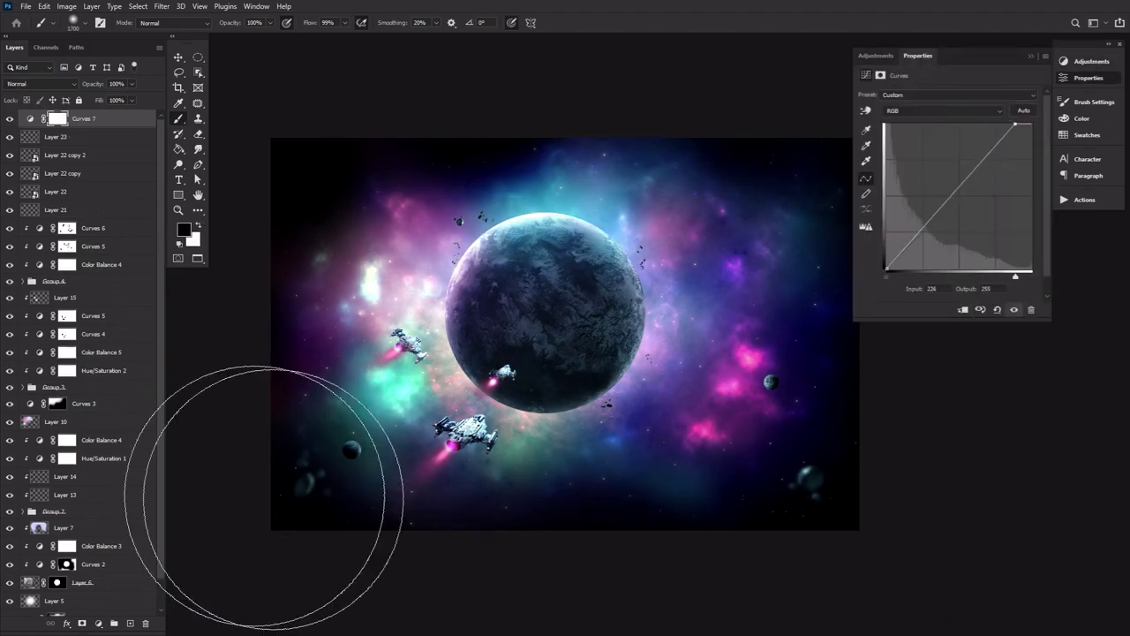